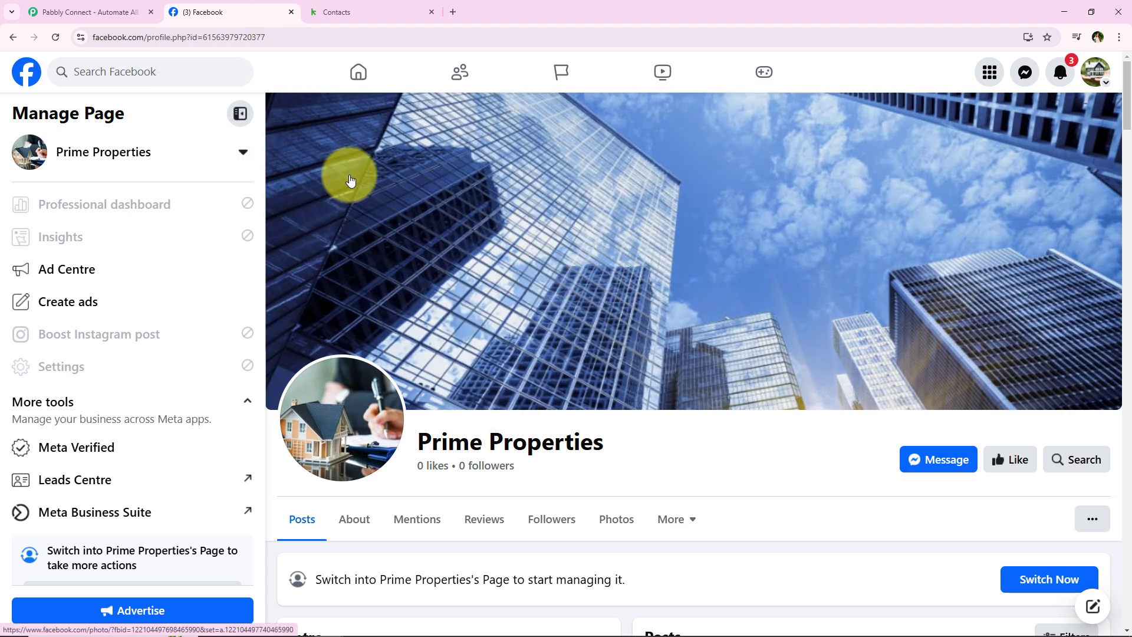
Step: Switch from the Prime Properties Facebook page to the Pabbly Connect website tab
left_click(116, 8)
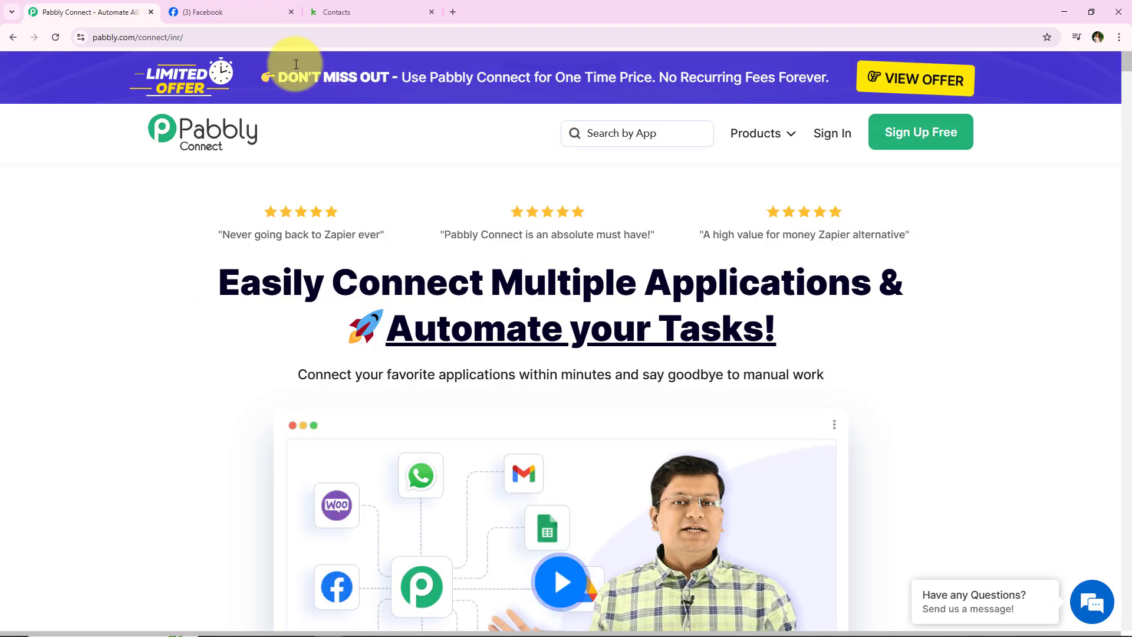
Step: Reload the Pabbly Connect homepage and sign in to the Pabbly account
left_click(309, 42)
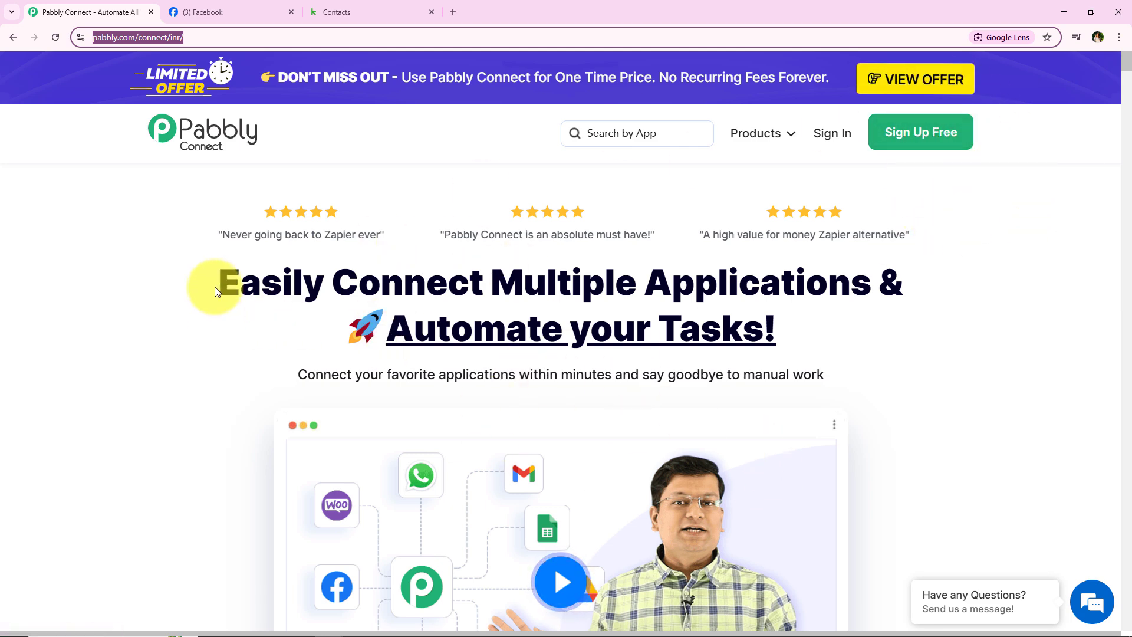
left_click_drag(216, 291, 866, 327)
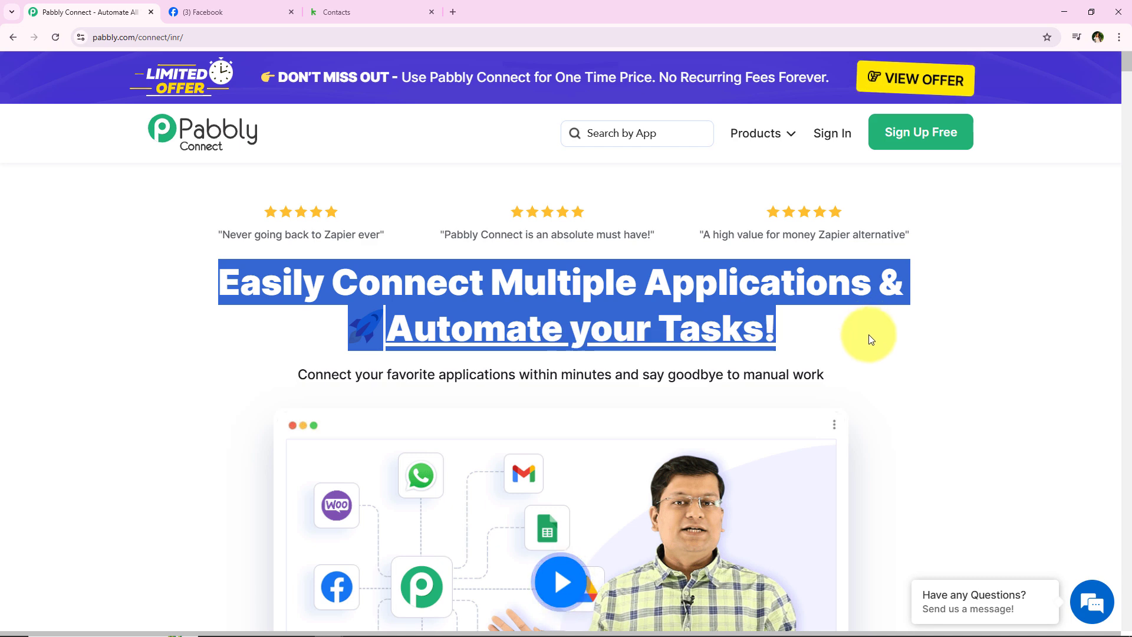
key("F5")
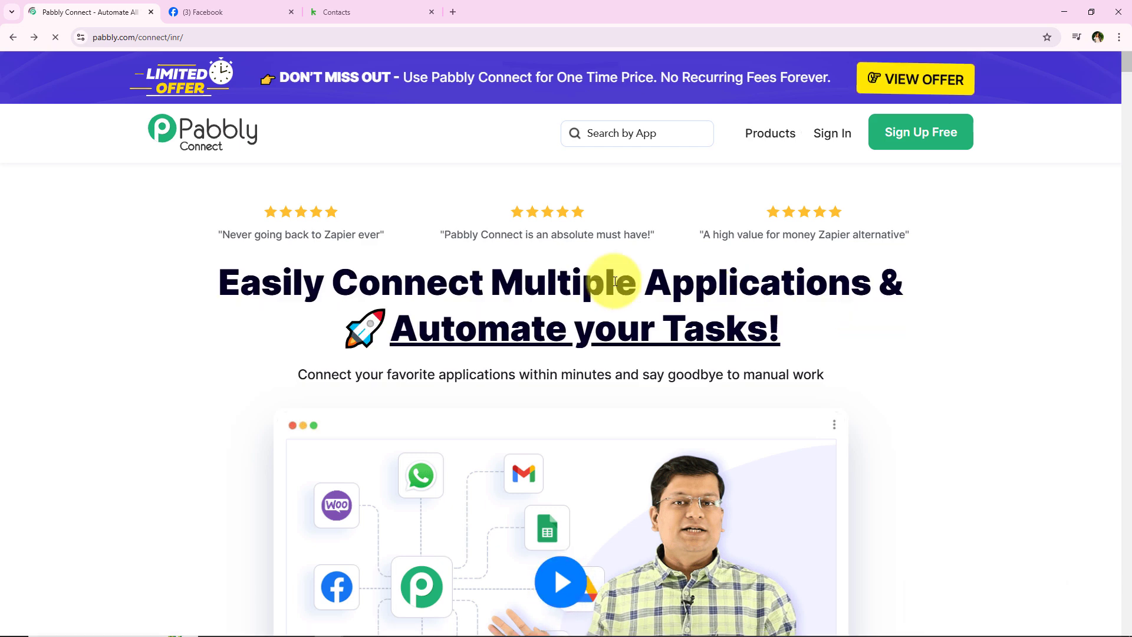
left_click(831, 135)
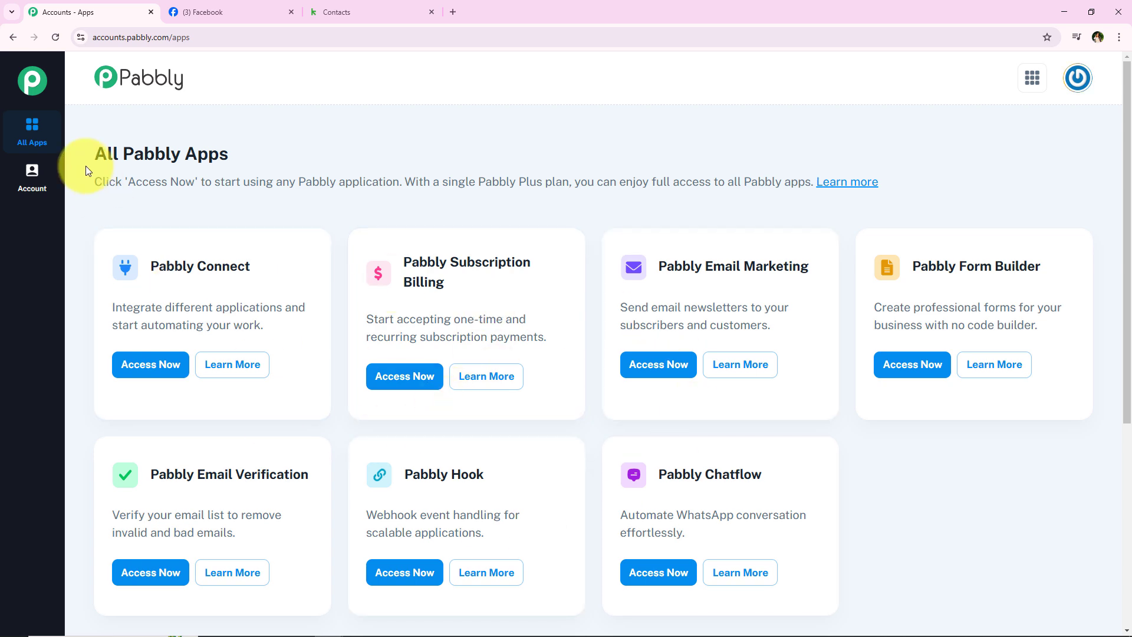
Step: Launch Pabbly Connect from the All Pabbly Apps list using its Access Now button
left_click_drag(86, 165, 238, 144)
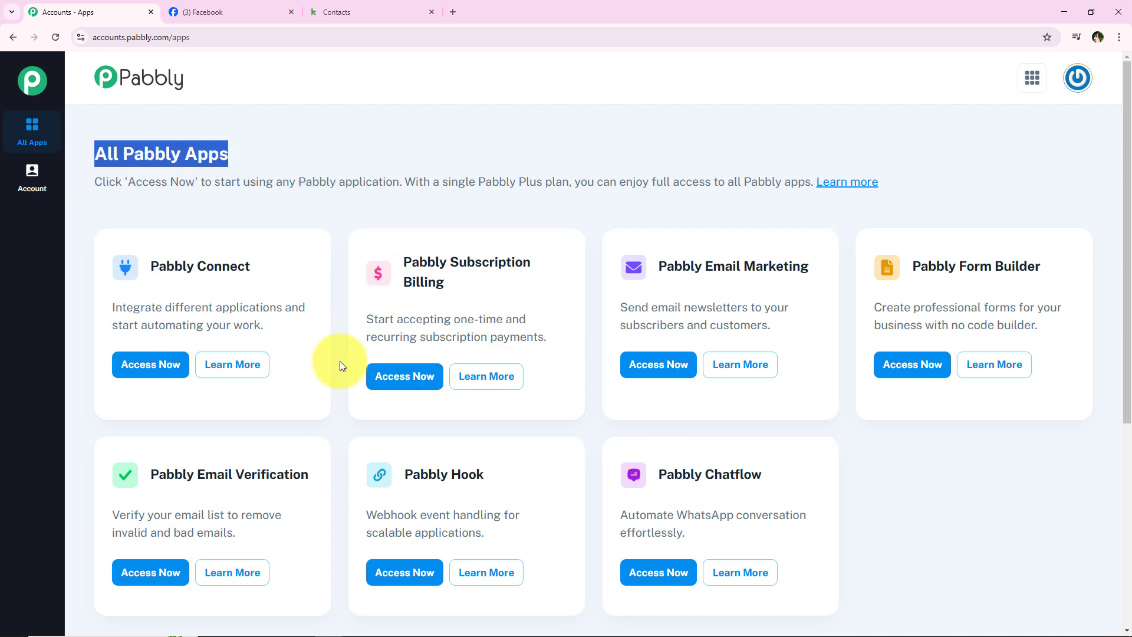
scroll(341, 377, "down", 3)
scroll(341, 397, "up", 3)
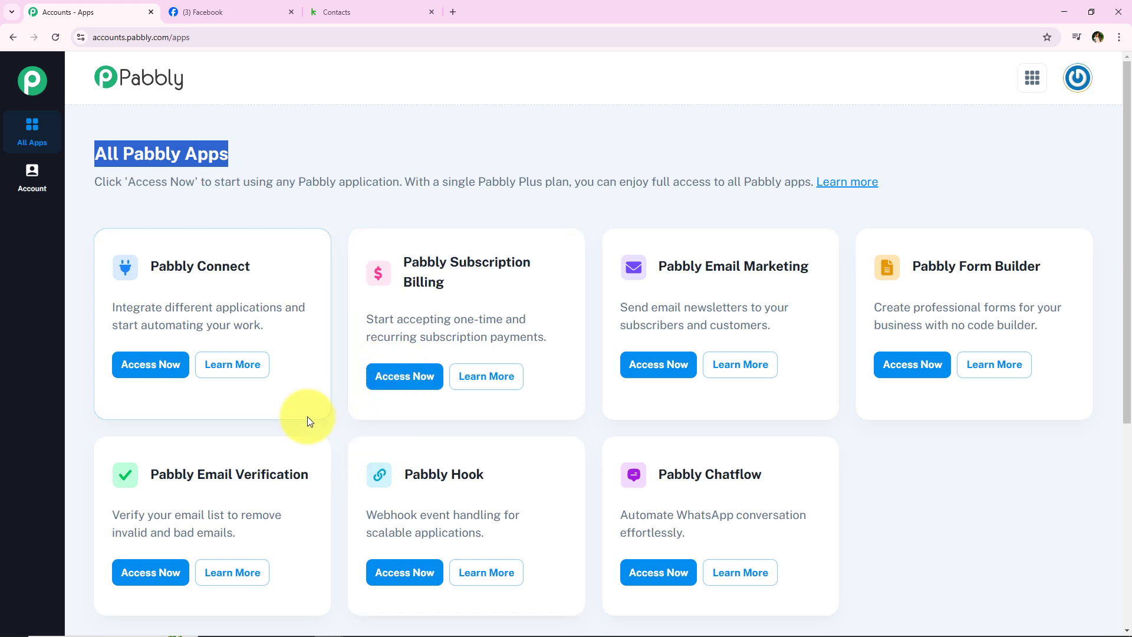
left_click_drag(152, 267, 273, 297)
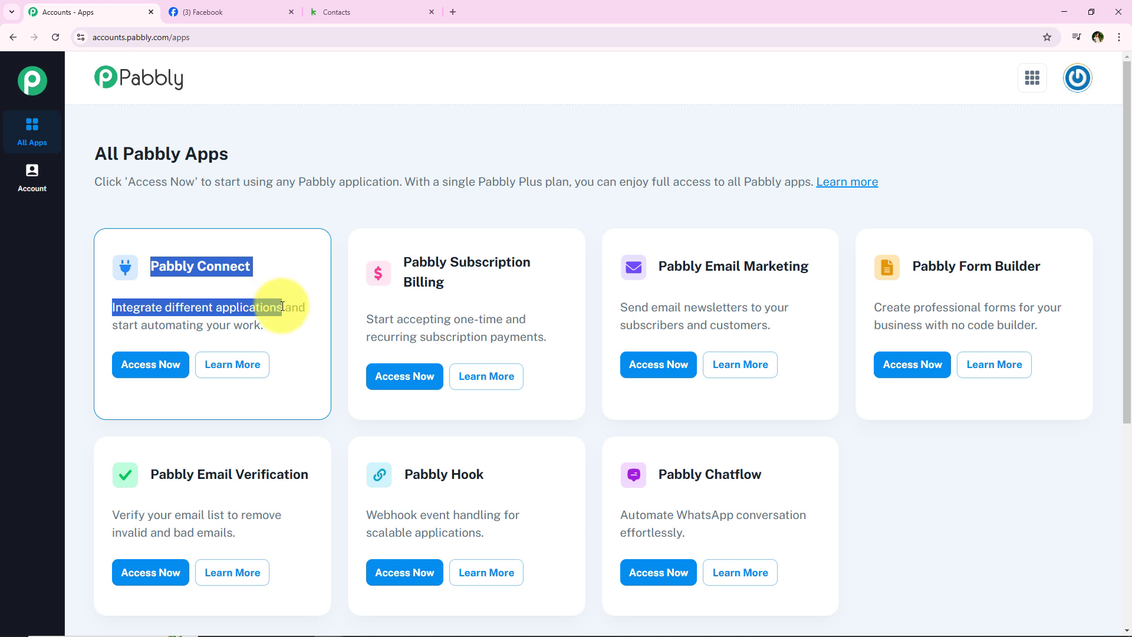
left_click(134, 370)
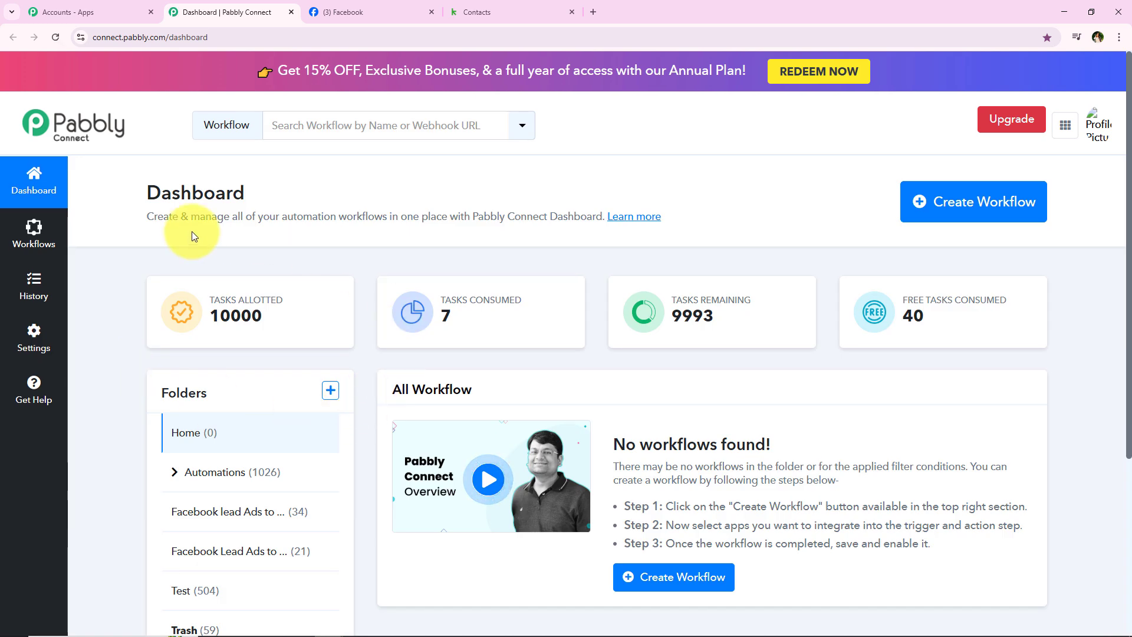
Step: Create workflow 'How to Create or Update Keap Contact from Facebook Lead Ads' in the Automations folder
left_click(989, 215)
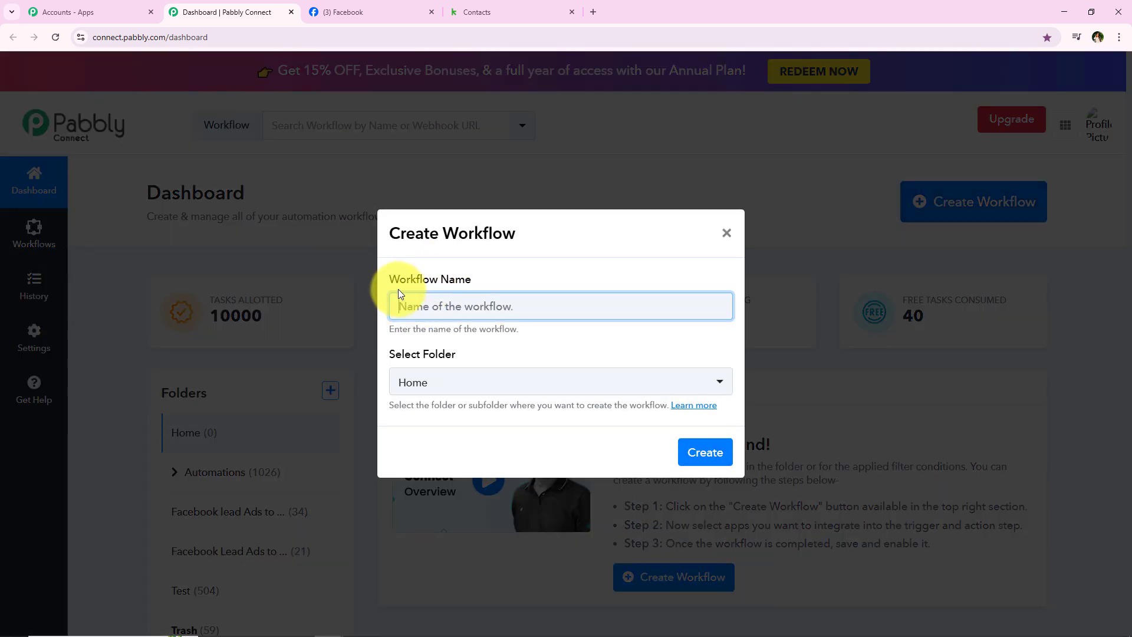
left_click_drag(388, 285, 427, 292)
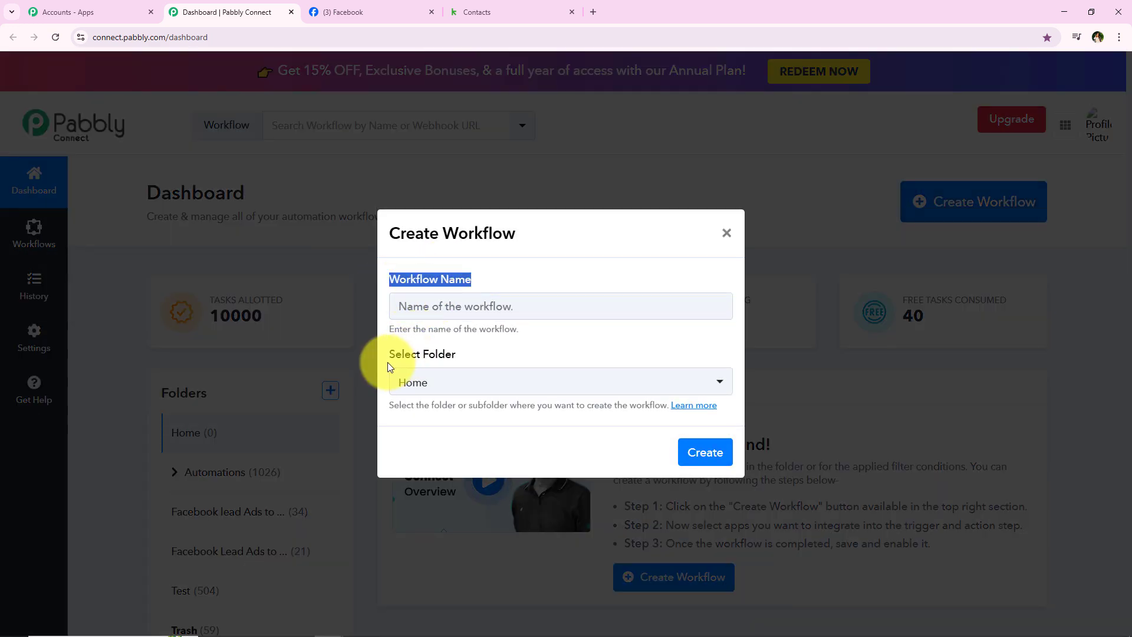
left_click_drag(388, 352, 459, 361)
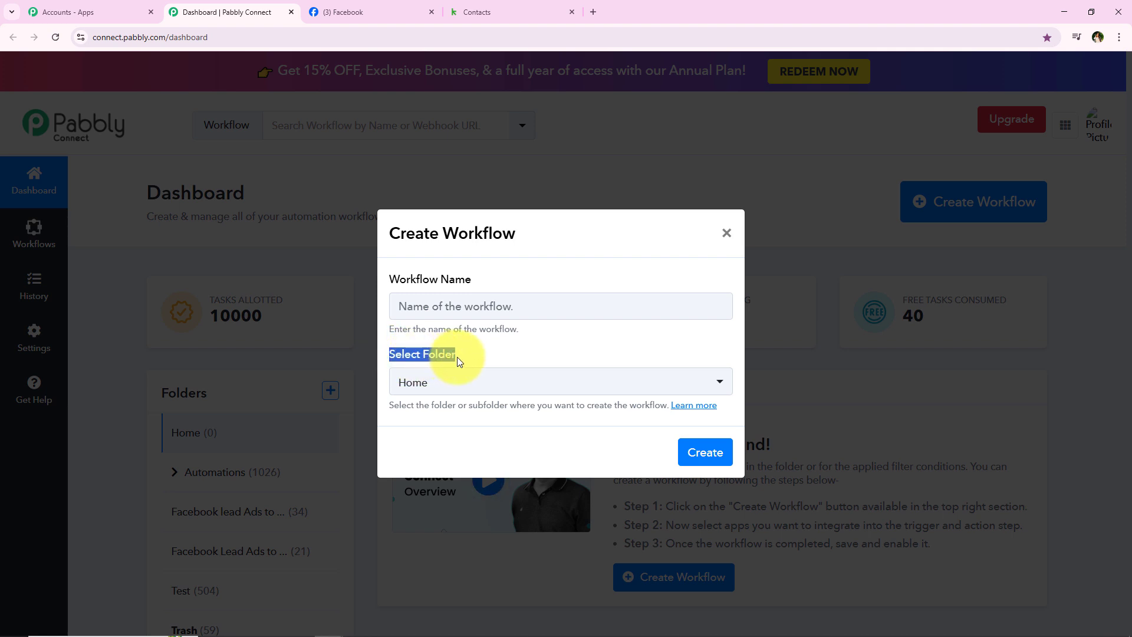
left_click(459, 359)
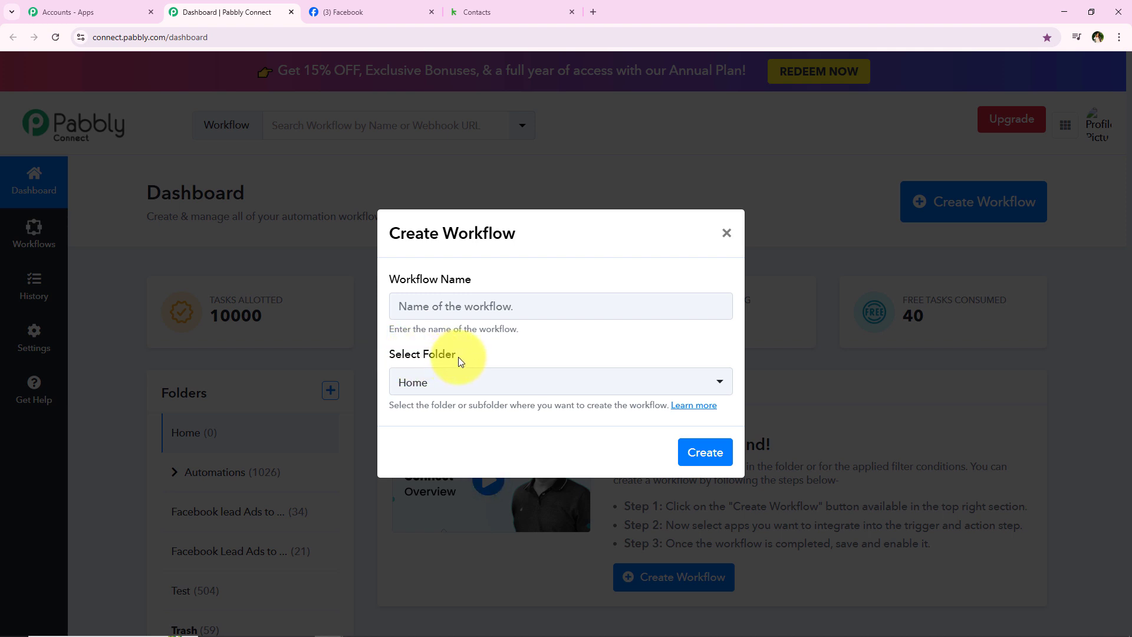
left_click(430, 380)
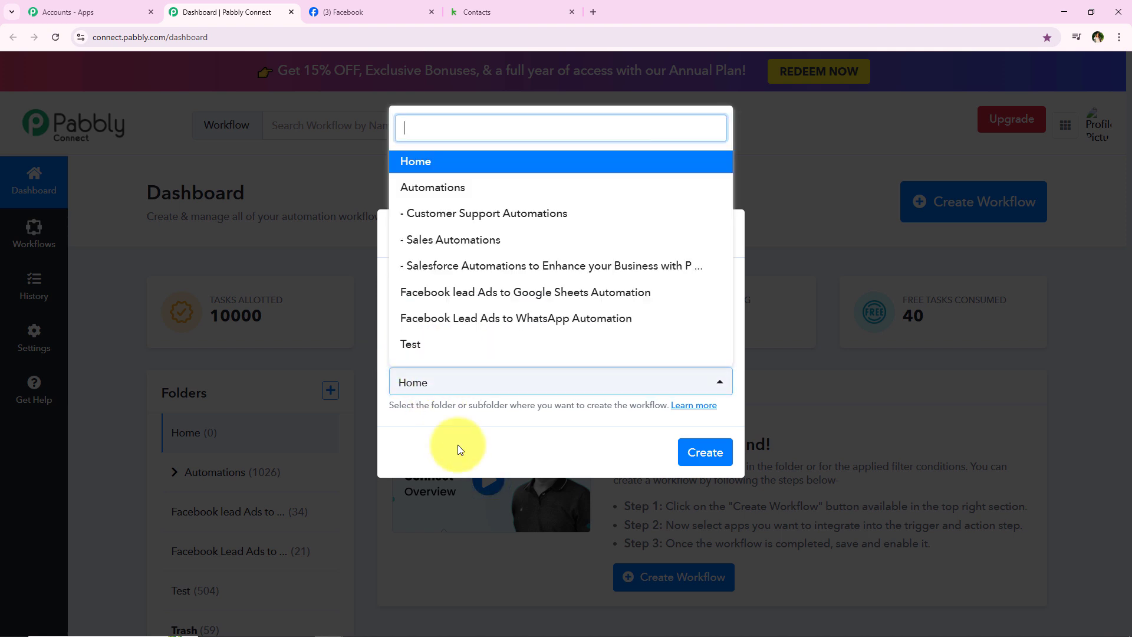
left_click(456, 191)
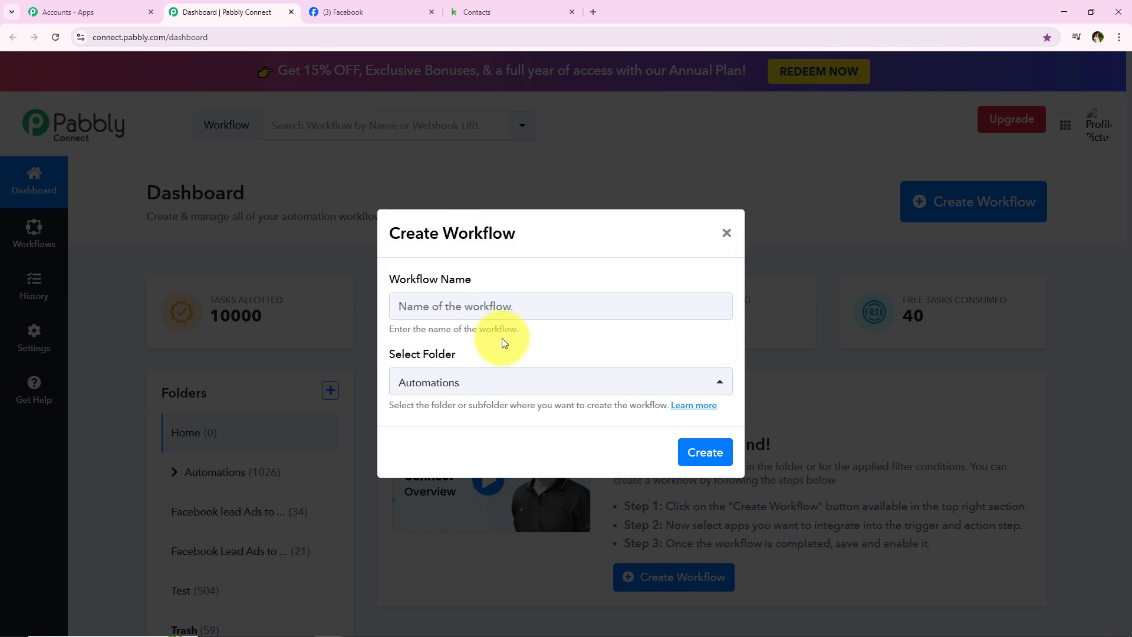
left_click(493, 298)
type("How to Create or Update Keap Contact from Facebook Lead Ads")
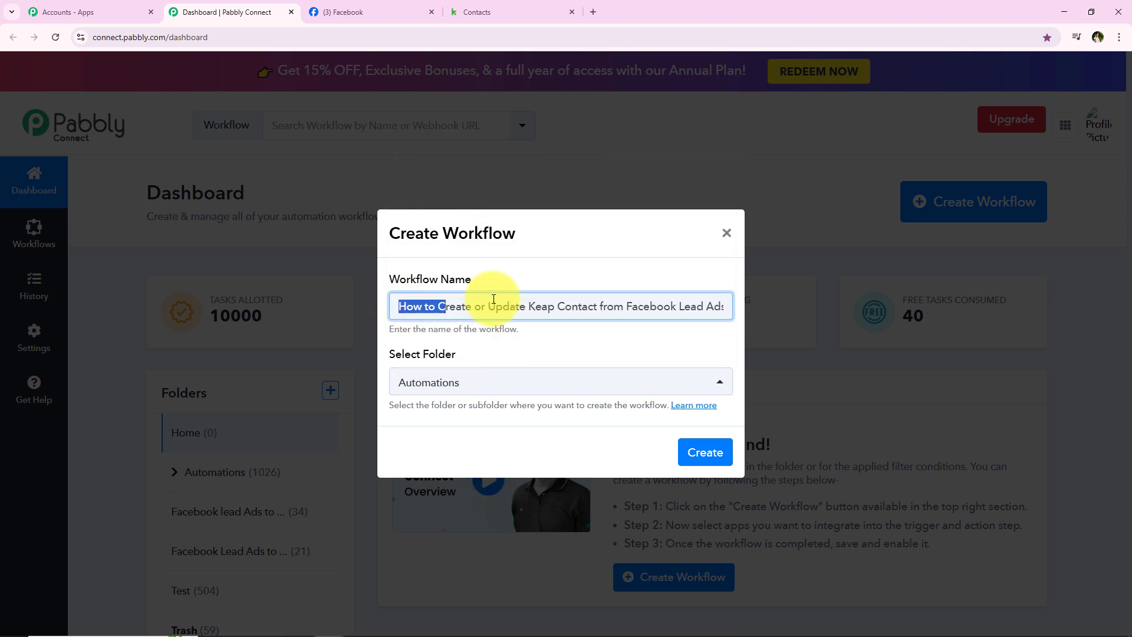
left_click_drag(493, 299, 734, 309)
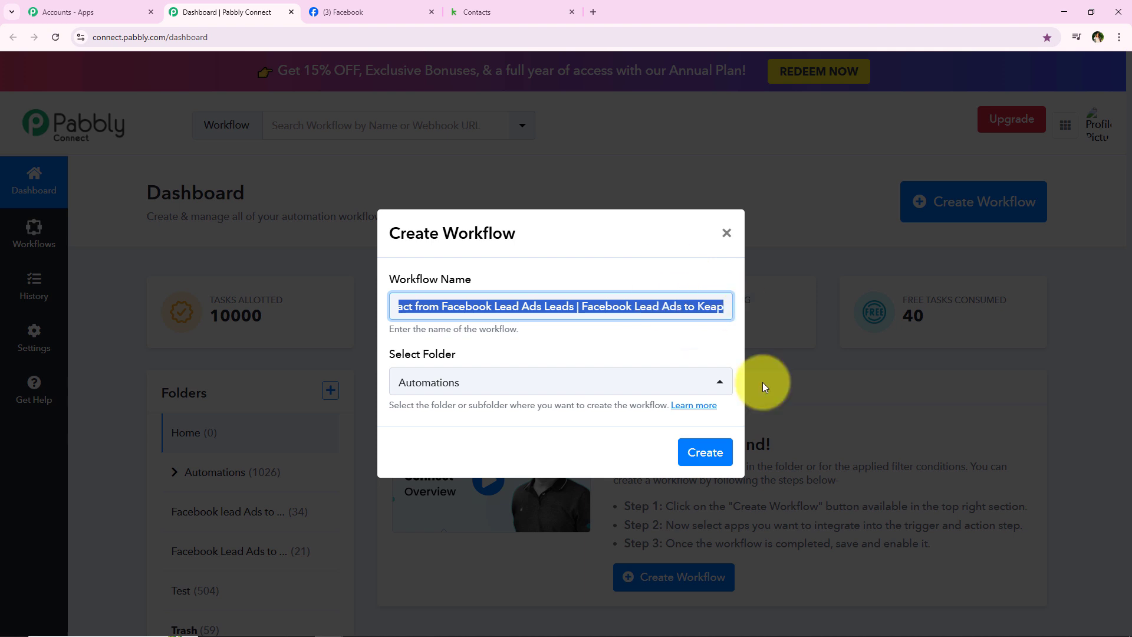
left_click(701, 451)
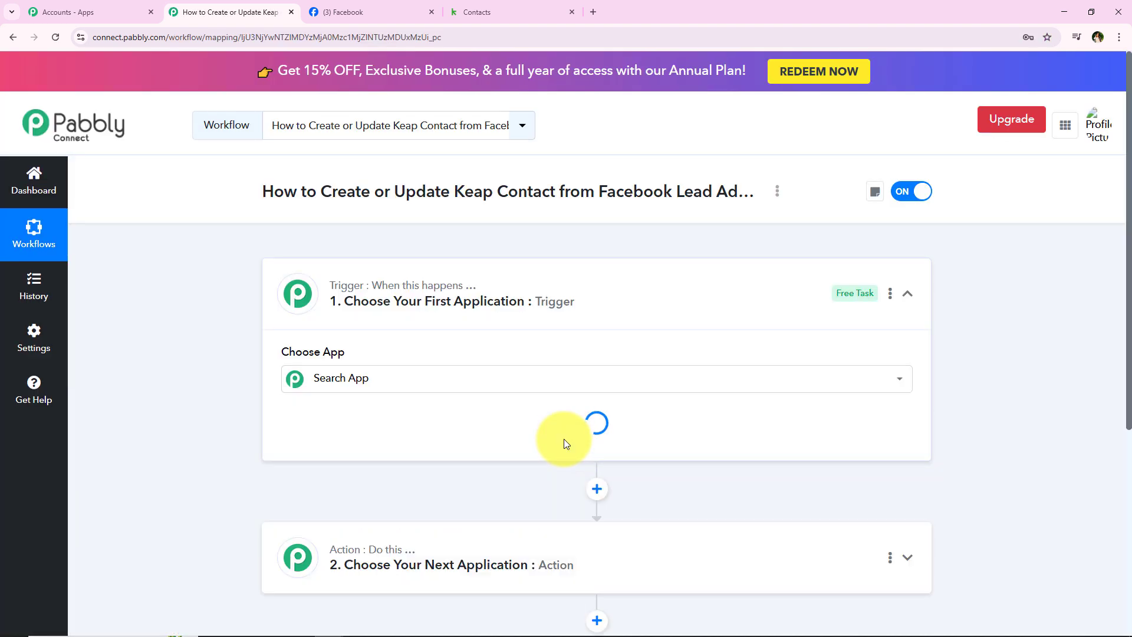
Step: Search 'Facebook L' in the trigger's Choose App list and pick Facebook Lead Ads
left_click(407, 377)
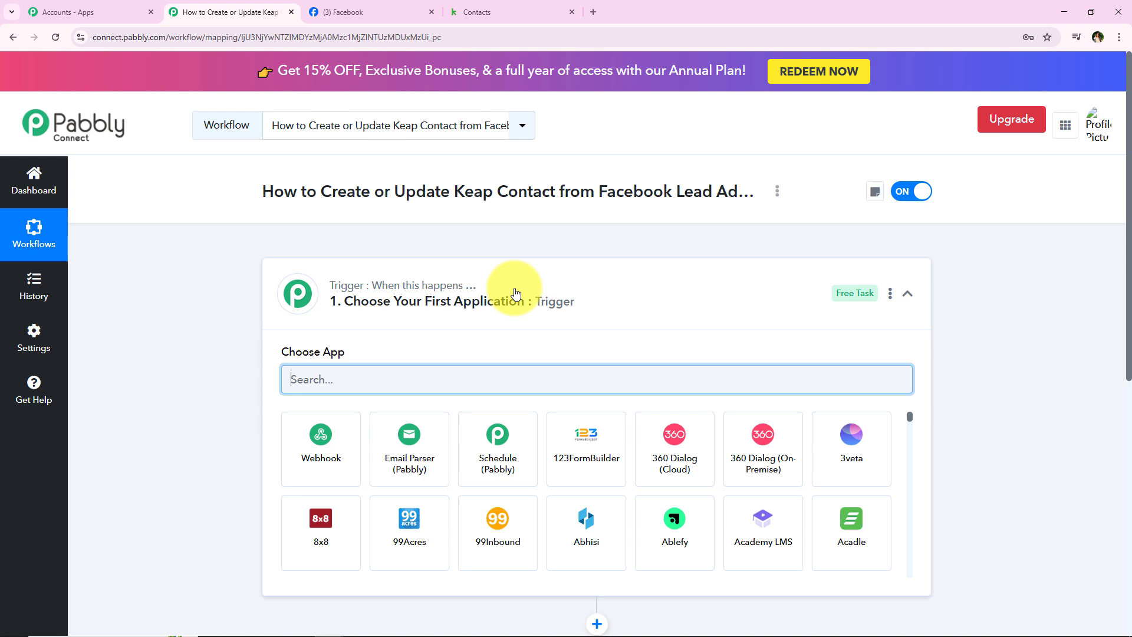
left_click(533, 311)
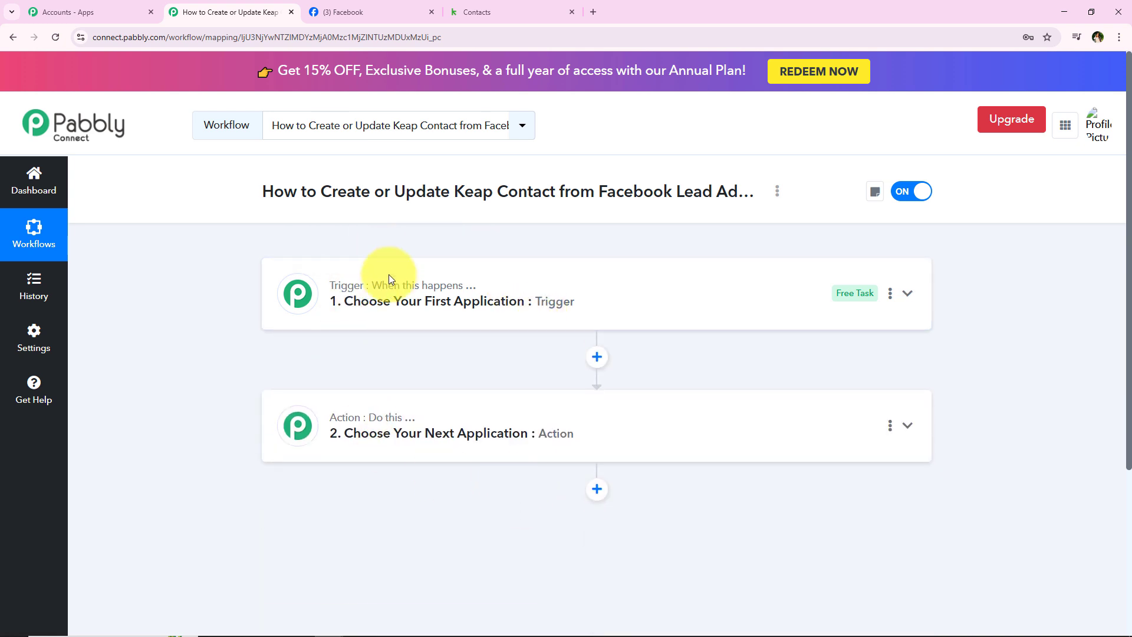
mouse_move(361, 417)
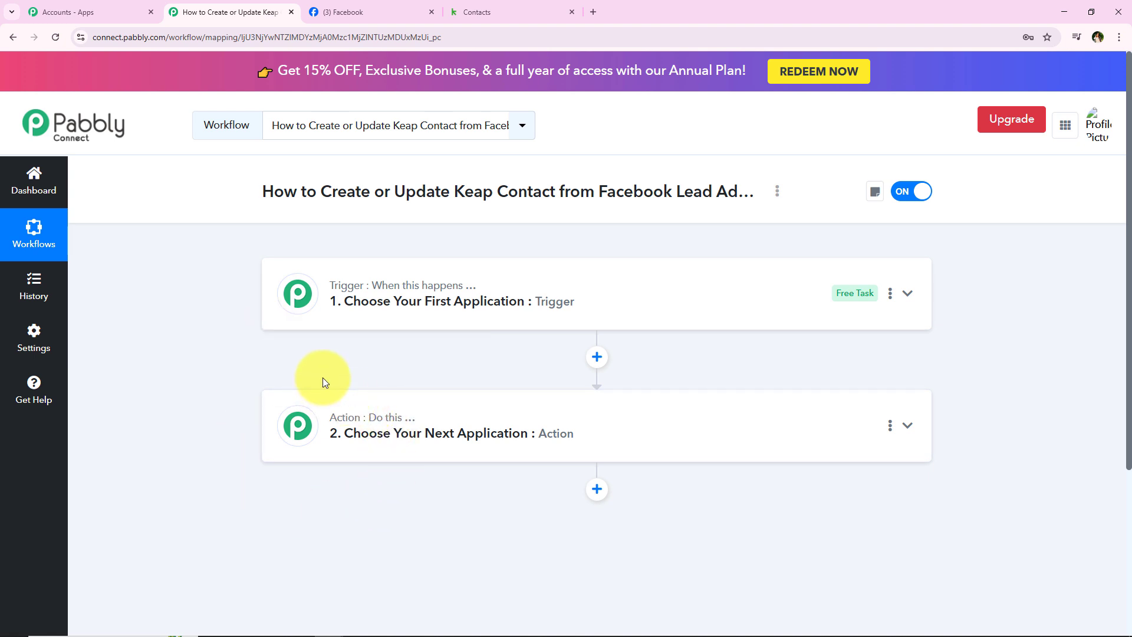
left_click(472, 292)
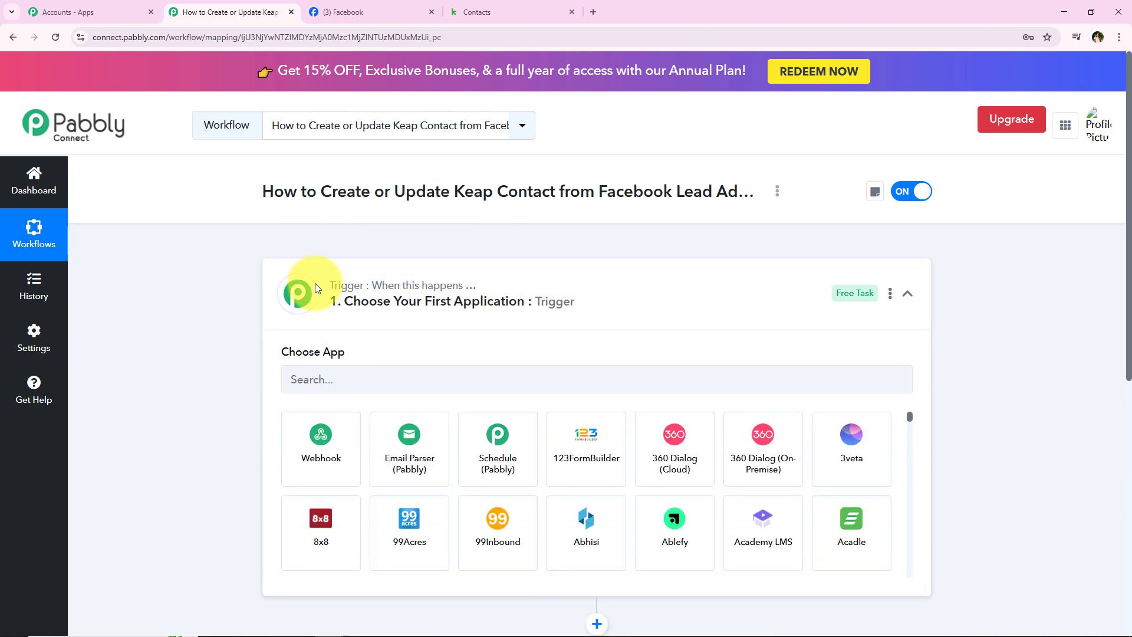
left_click(323, 387)
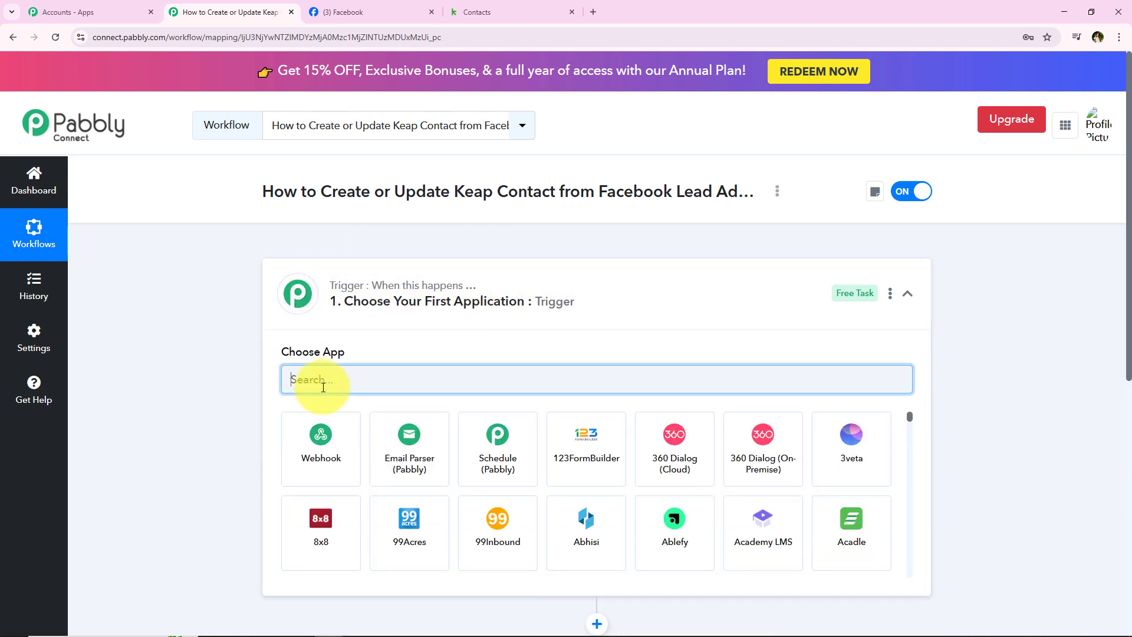
type("Fac")
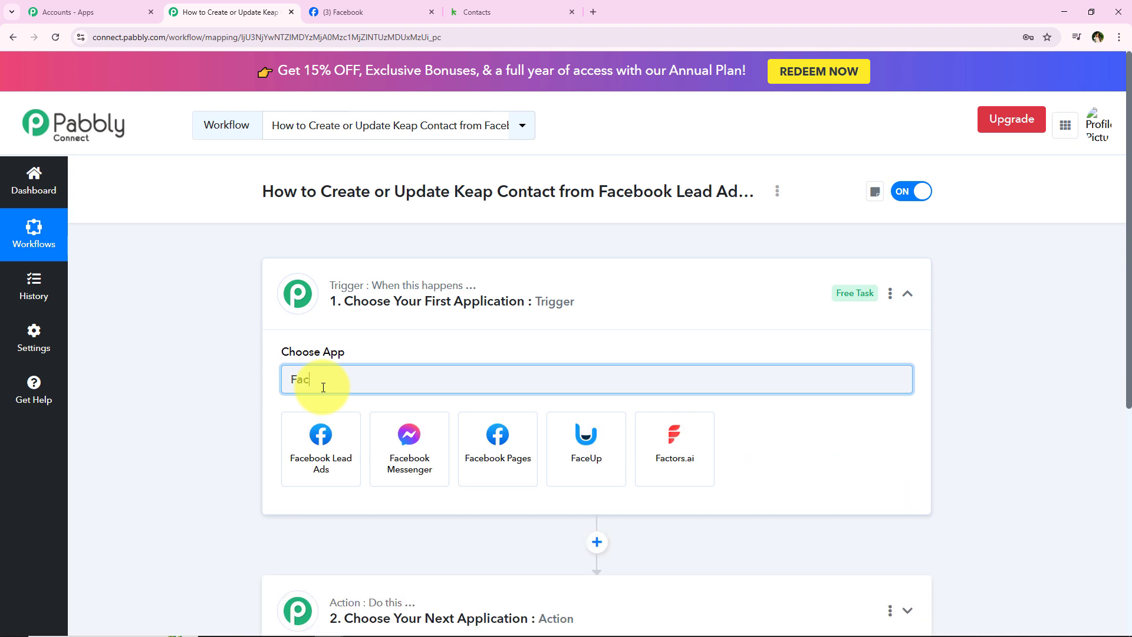
type("eboo")
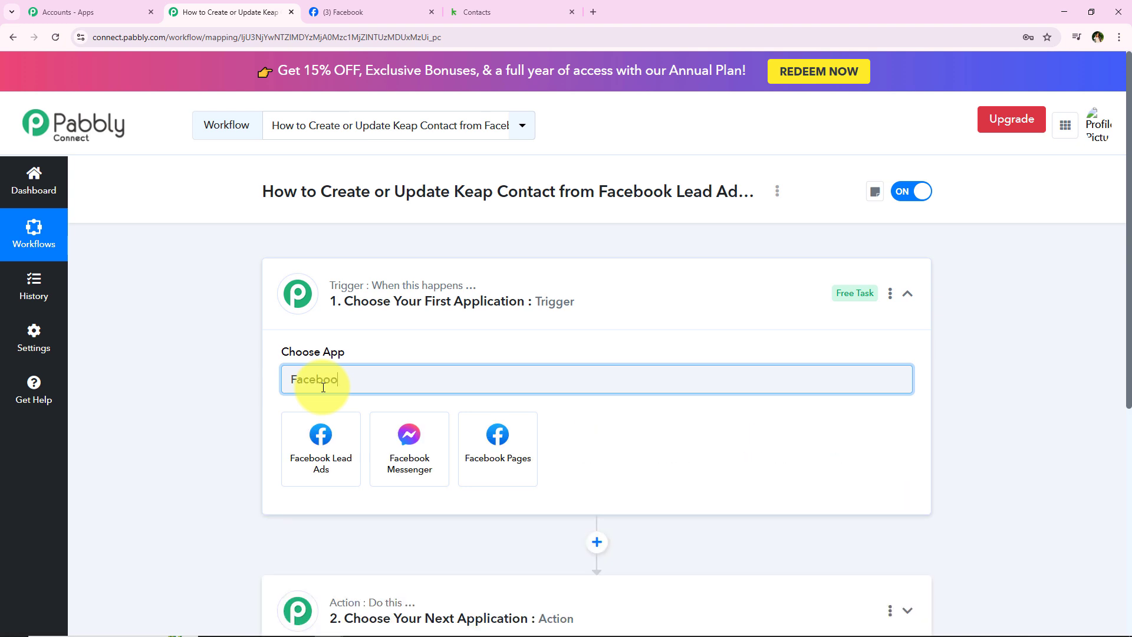
type("k Lead Ads")
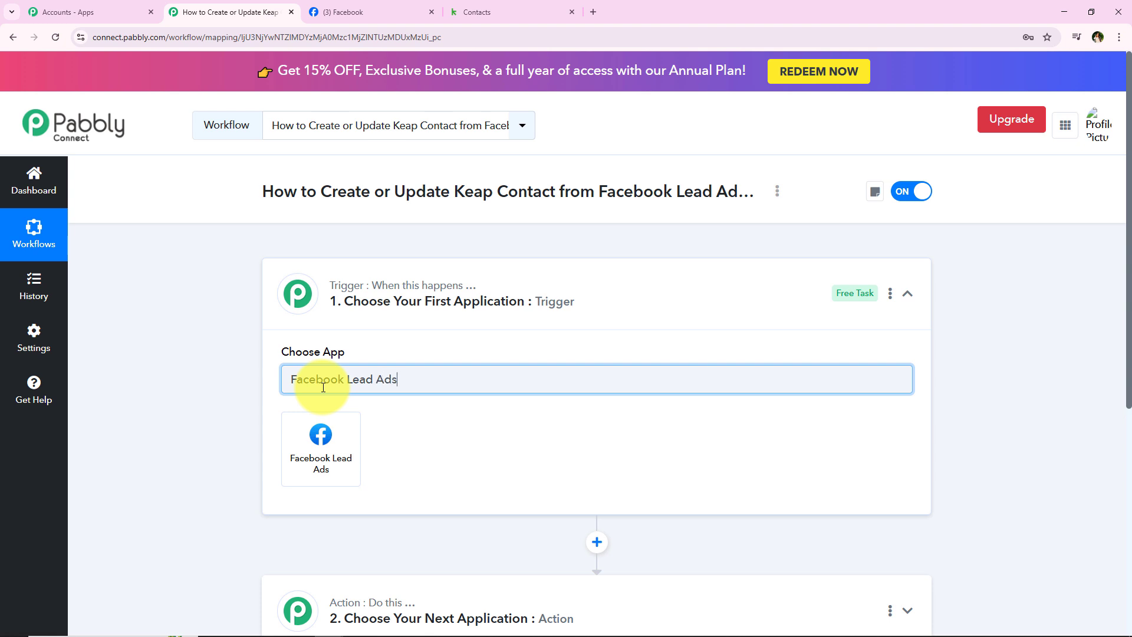
left_click(322, 433)
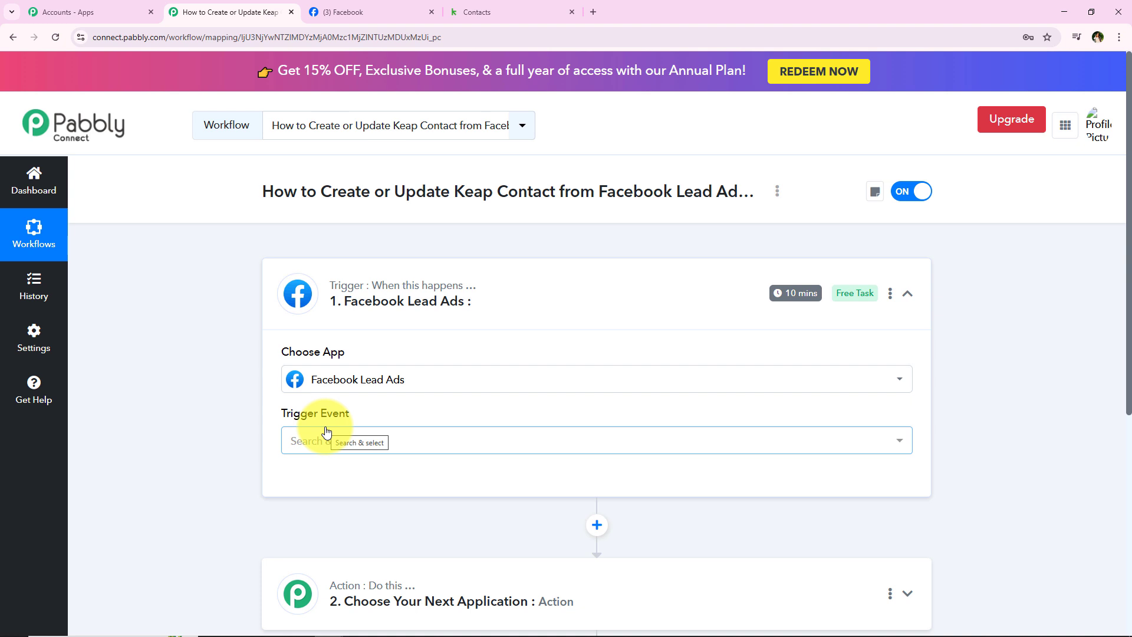
Step: Choose New Lead Instant as the trigger event and start connecting a Facebook Lead Ads account
mouse_move(325, 414)
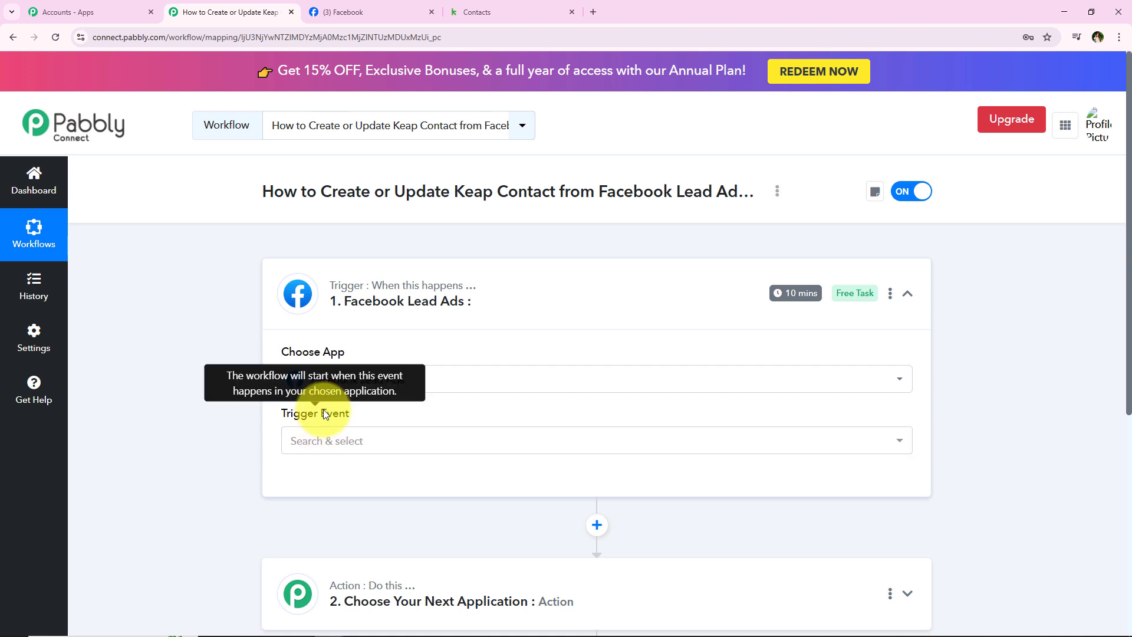
left_click(323, 439)
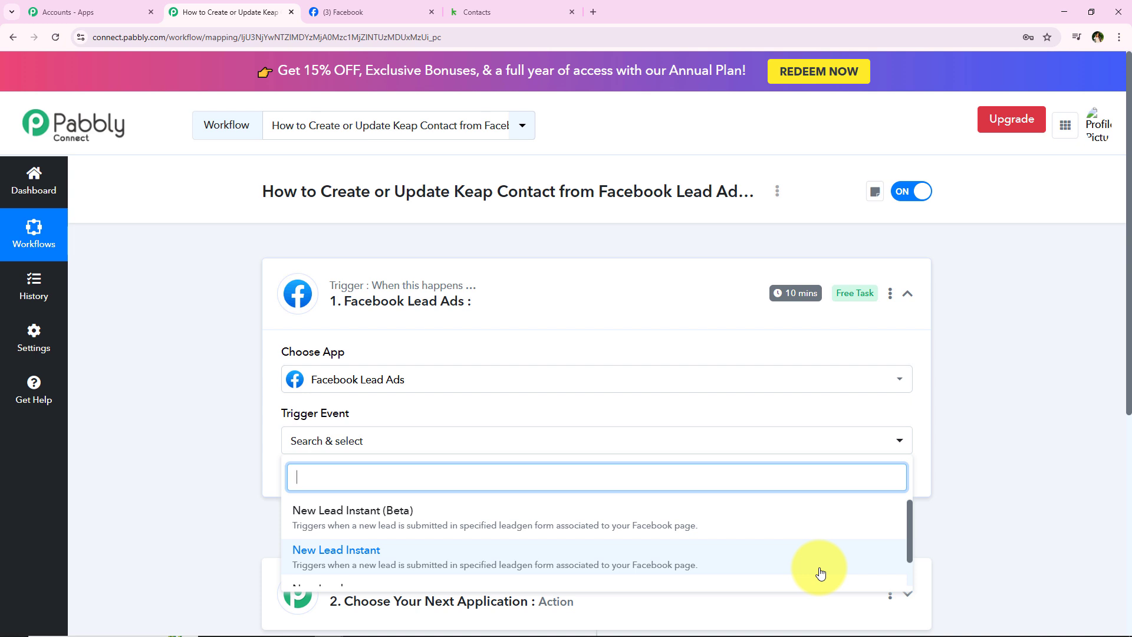
scroll(235, 394, "down", 2)
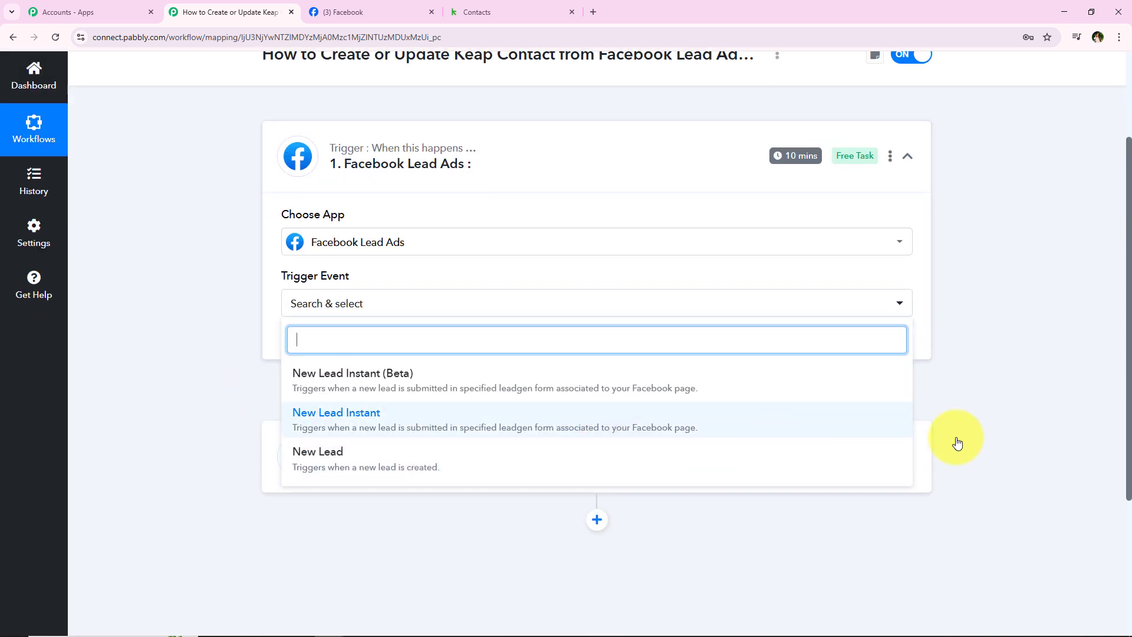
left_click(515, 416)
left_click(289, 351)
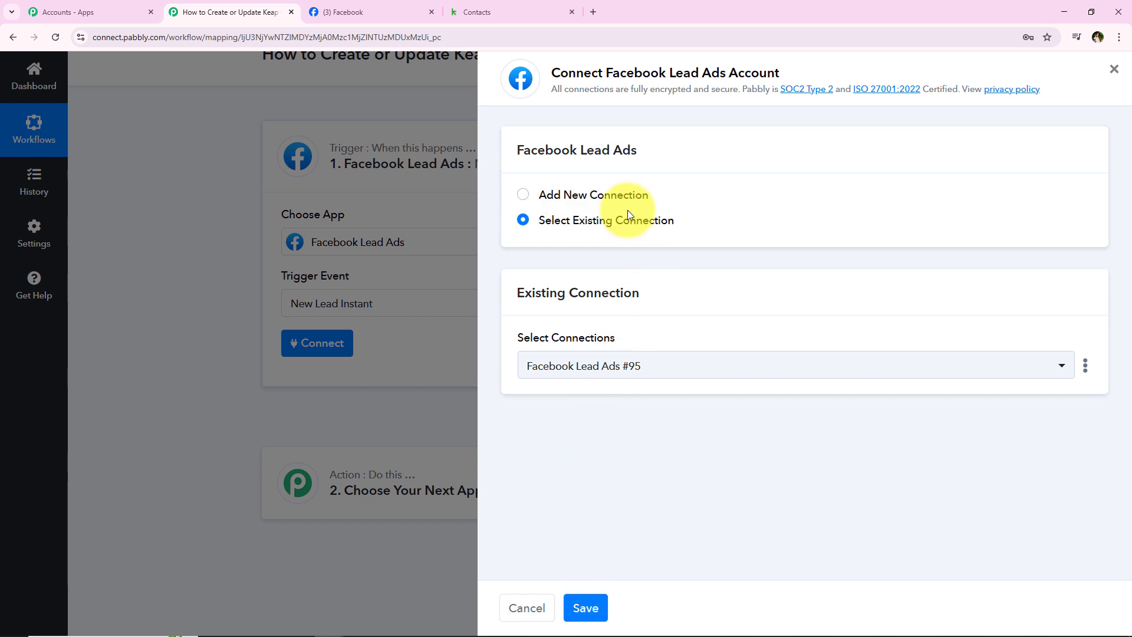
Step: Add a new Facebook Lead Ads connection authorised with the logged-in Facebook account
left_click(619, 192)
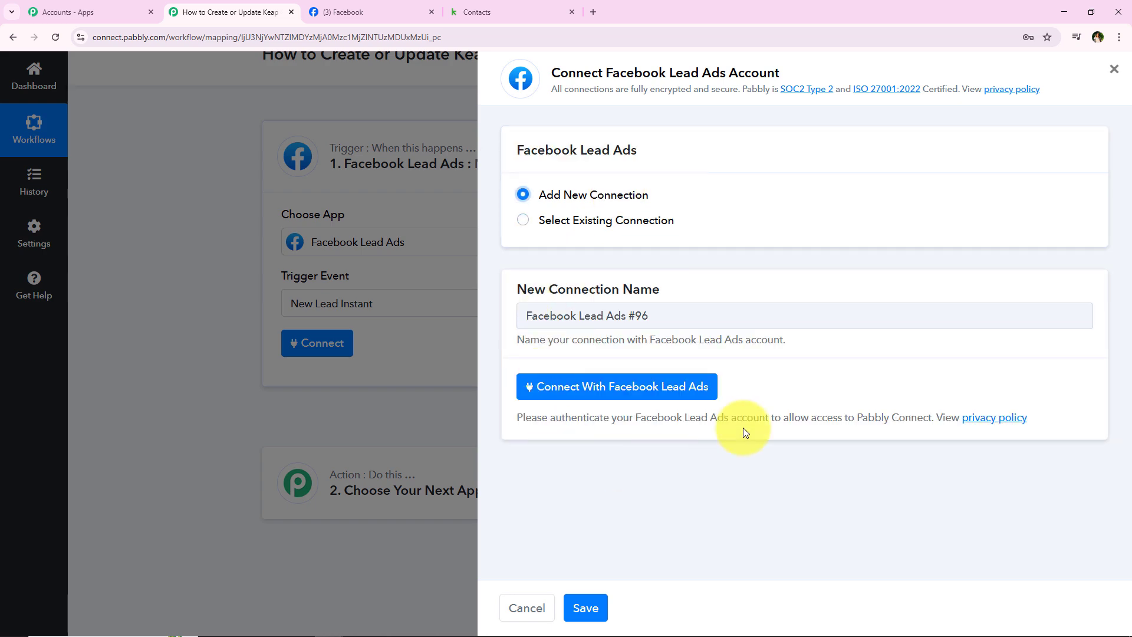
left_click(532, 387)
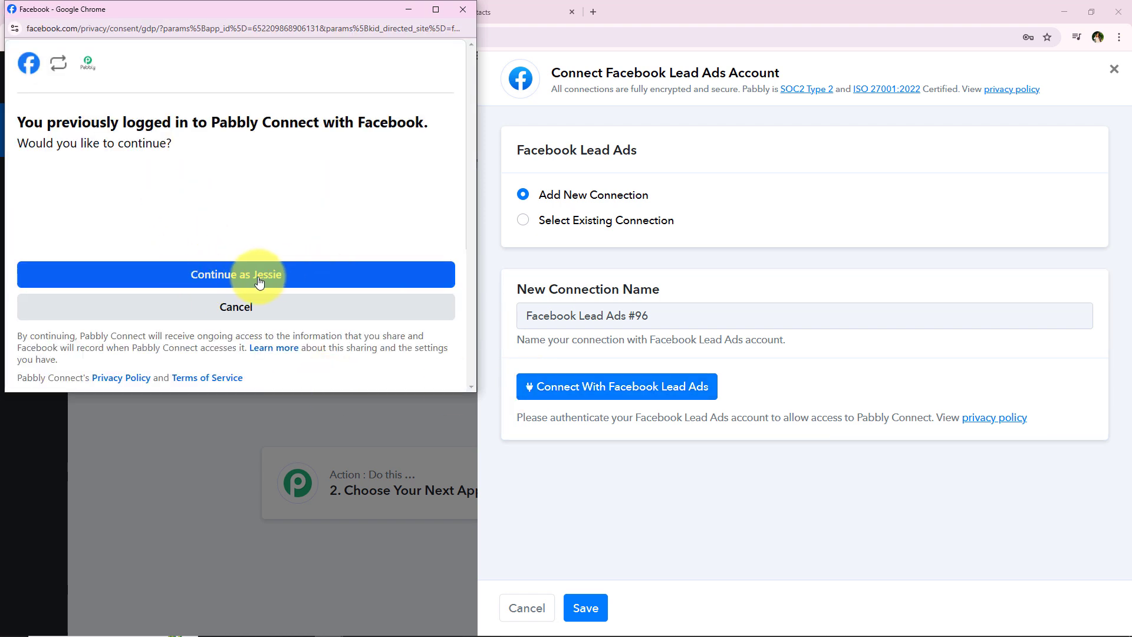
left_click(298, 284)
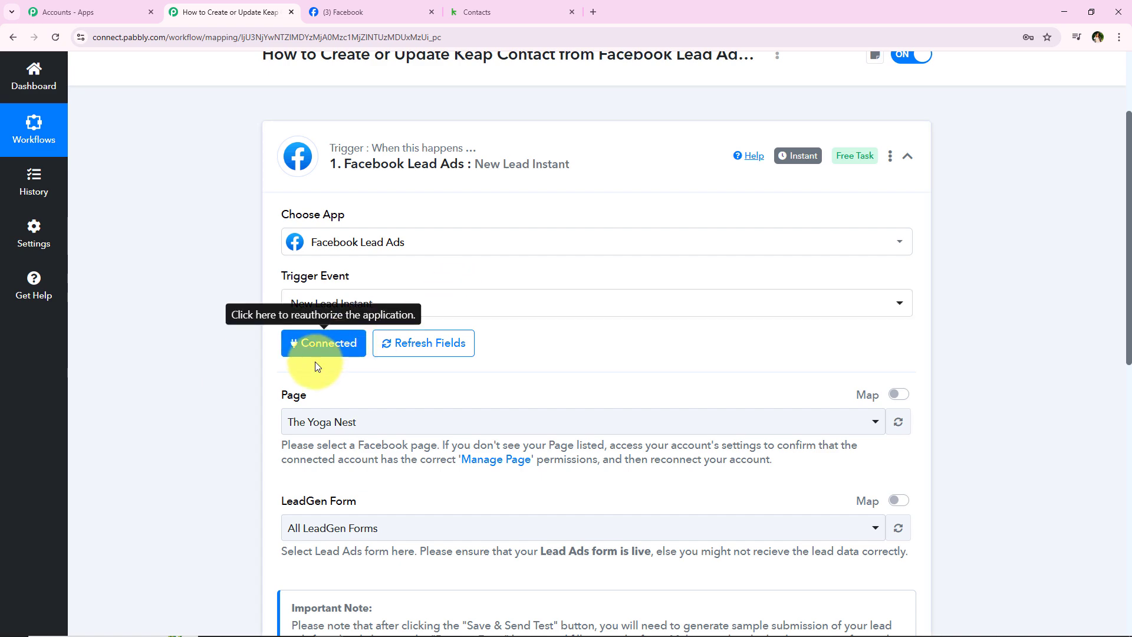
scroll(256, 399, "down", 2)
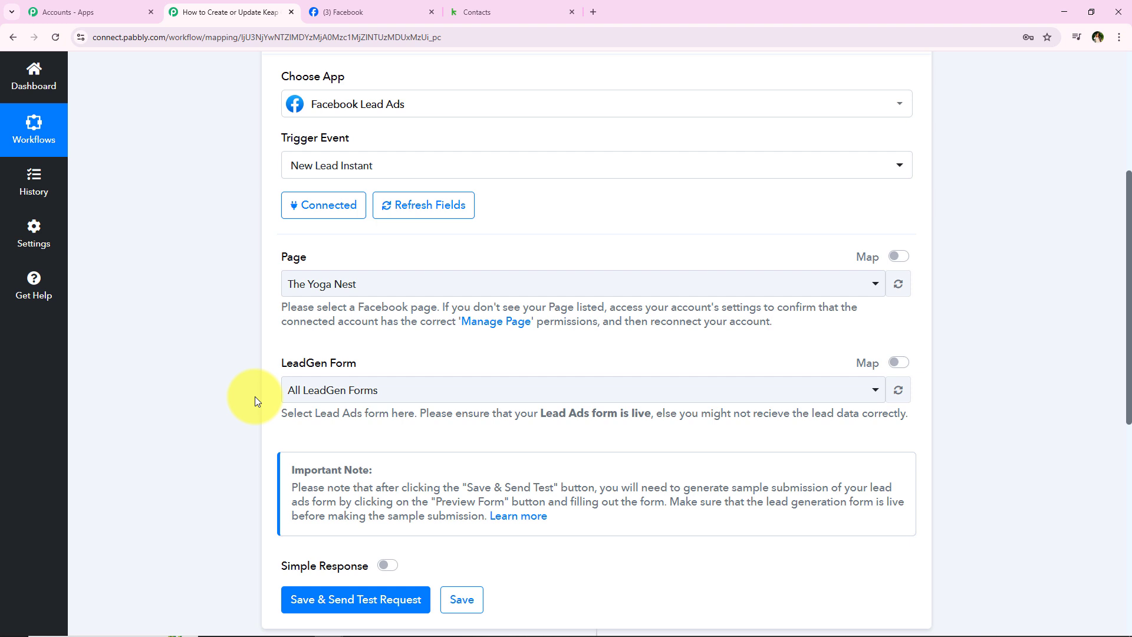
left_click_drag(319, 265, 281, 258)
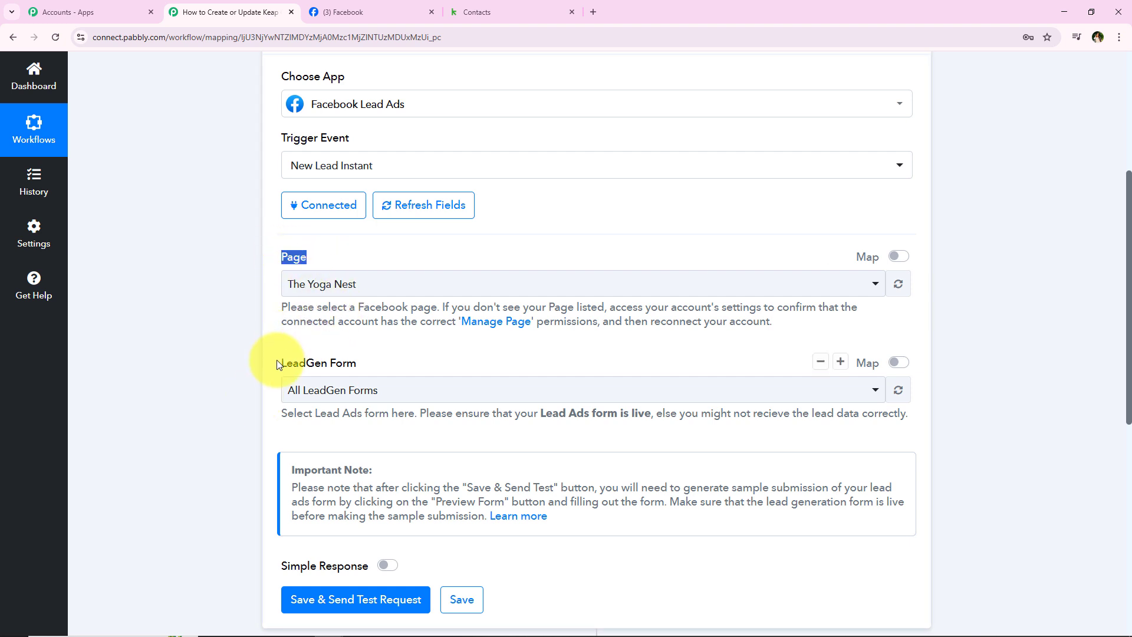
left_click_drag(280, 365, 343, 373)
left_click(405, 349)
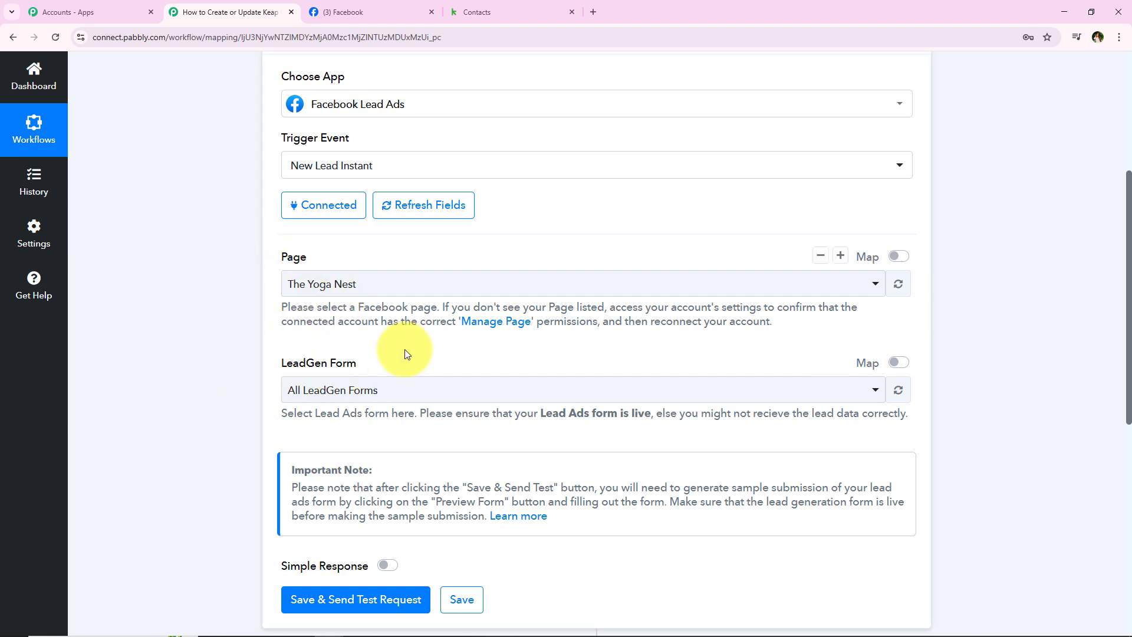
Step: Confirm the Facebook page is named Prime Properties, then open the workflow's Page list
left_click(316, 13)
left_click_drag(417, 443, 638, 437)
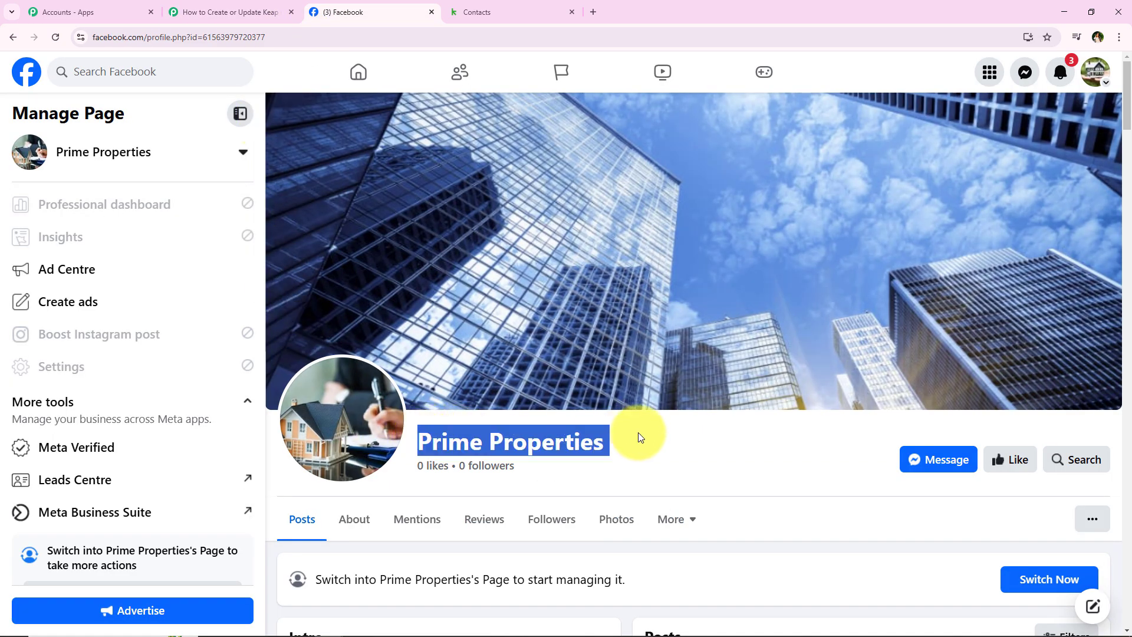
left_click(638, 434)
scroll(638, 433, "up", 2)
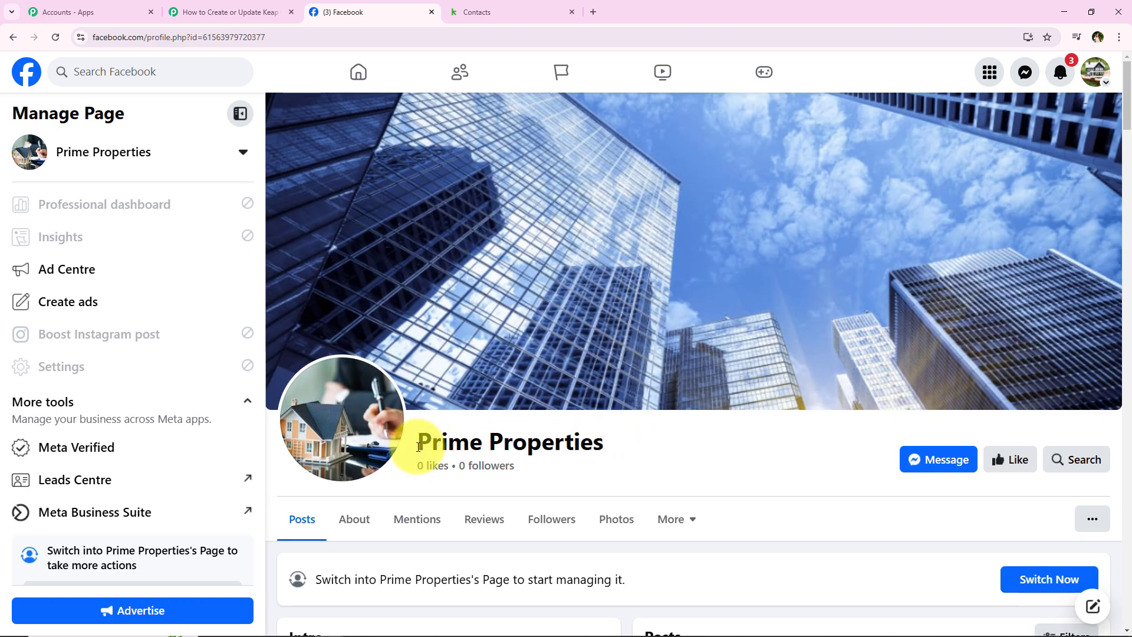
left_click_drag(417, 442, 616, 443)
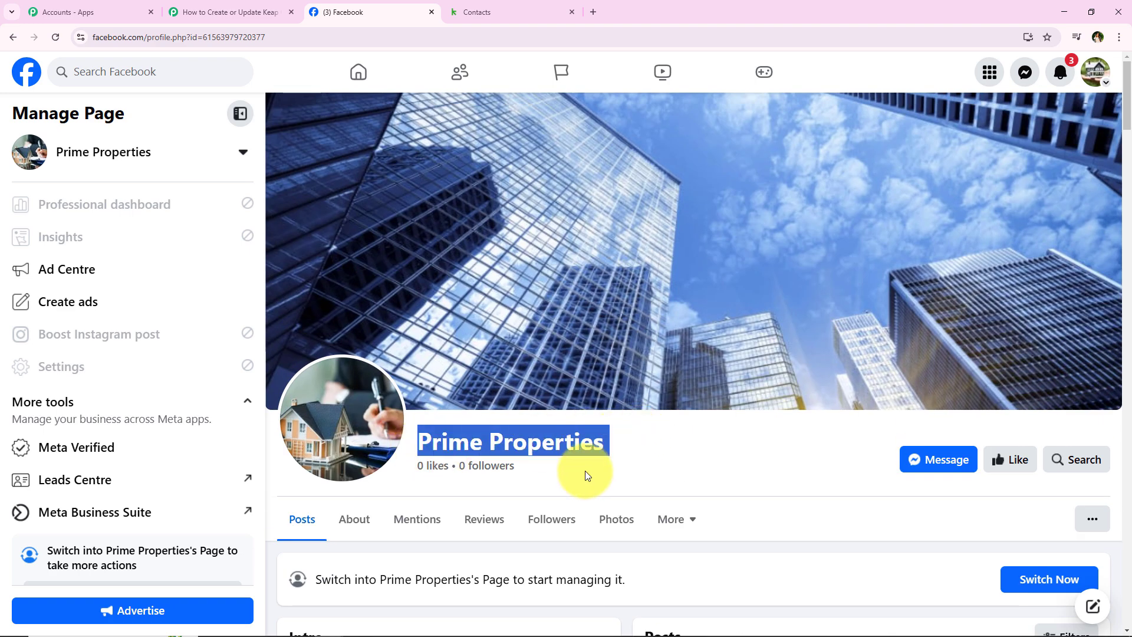
left_click(215, 11)
left_click(341, 289)
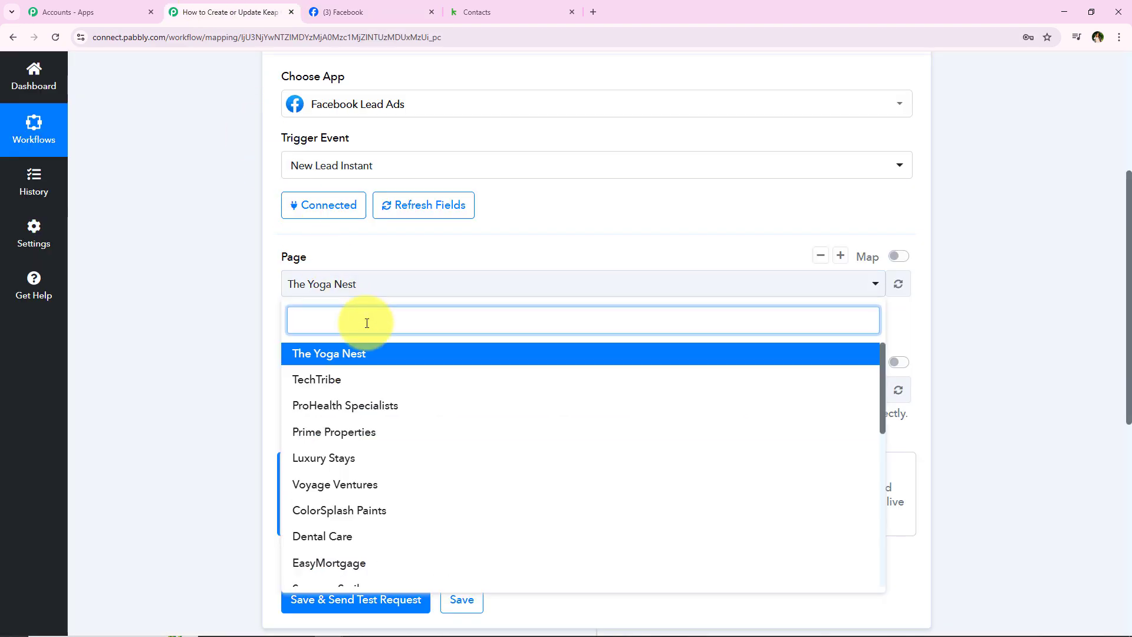
Step: Set the trigger Page to Prime Properties (searching 'Prime') and the LeadGen Form to Lead Form New
type("Pr")
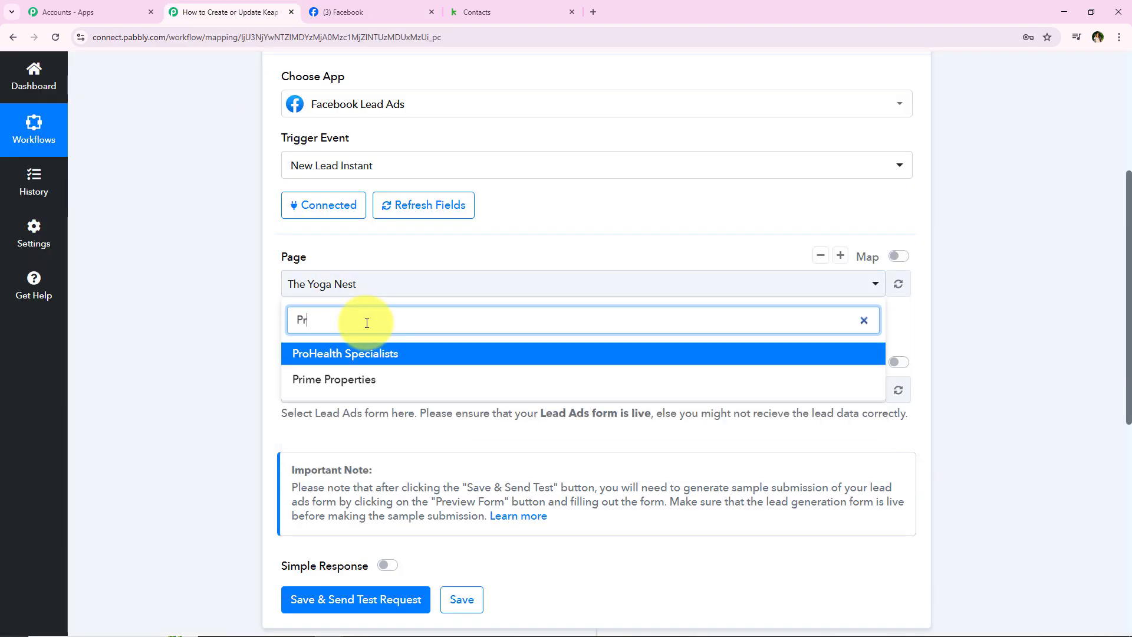
type("ime")
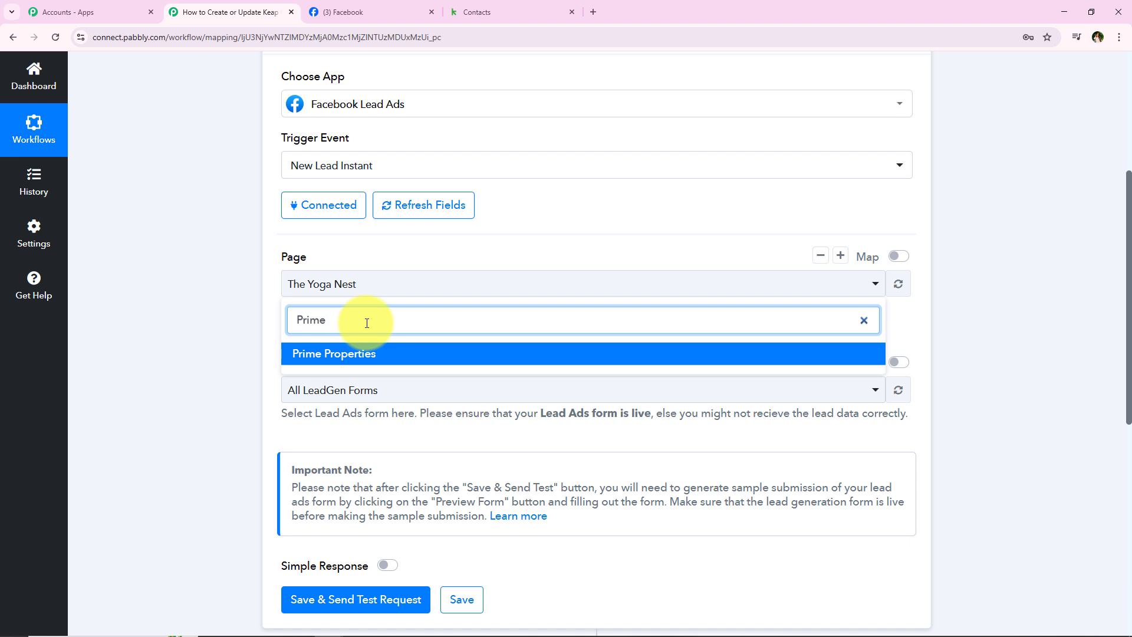
left_click(353, 361)
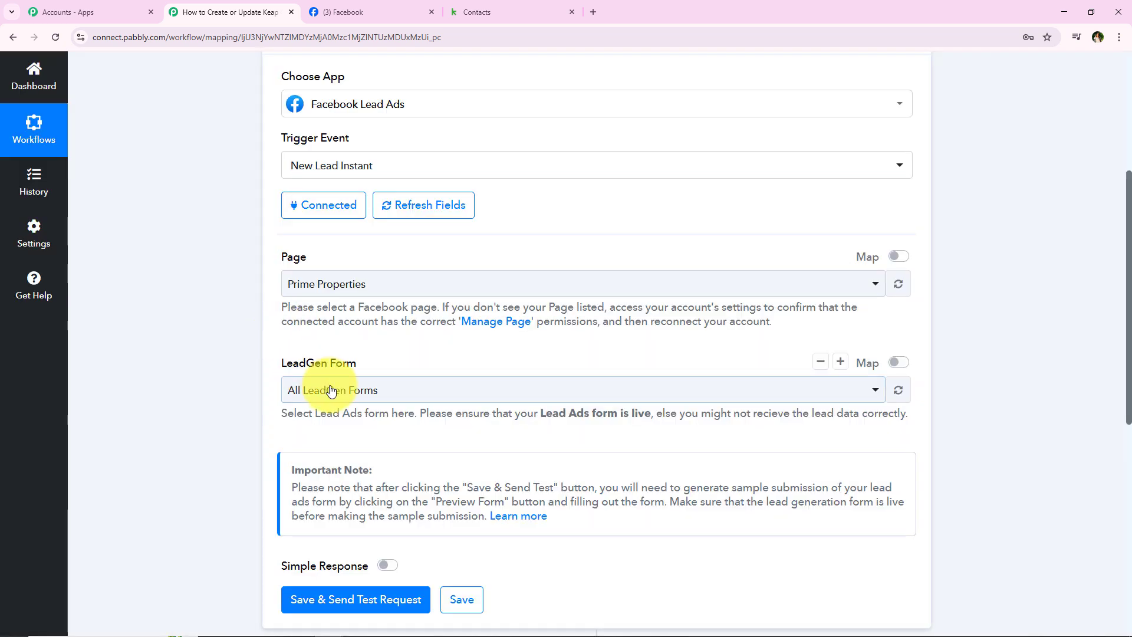
left_click(305, 390)
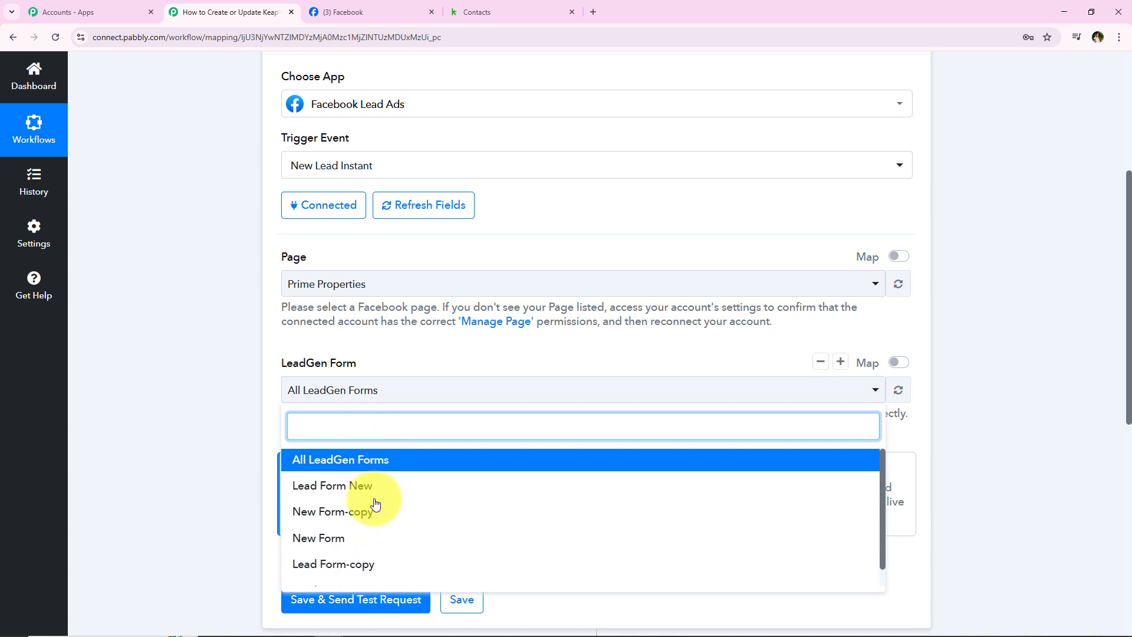
scroll(372, 530, "down", 1)
scroll(371, 533, "up", 1)
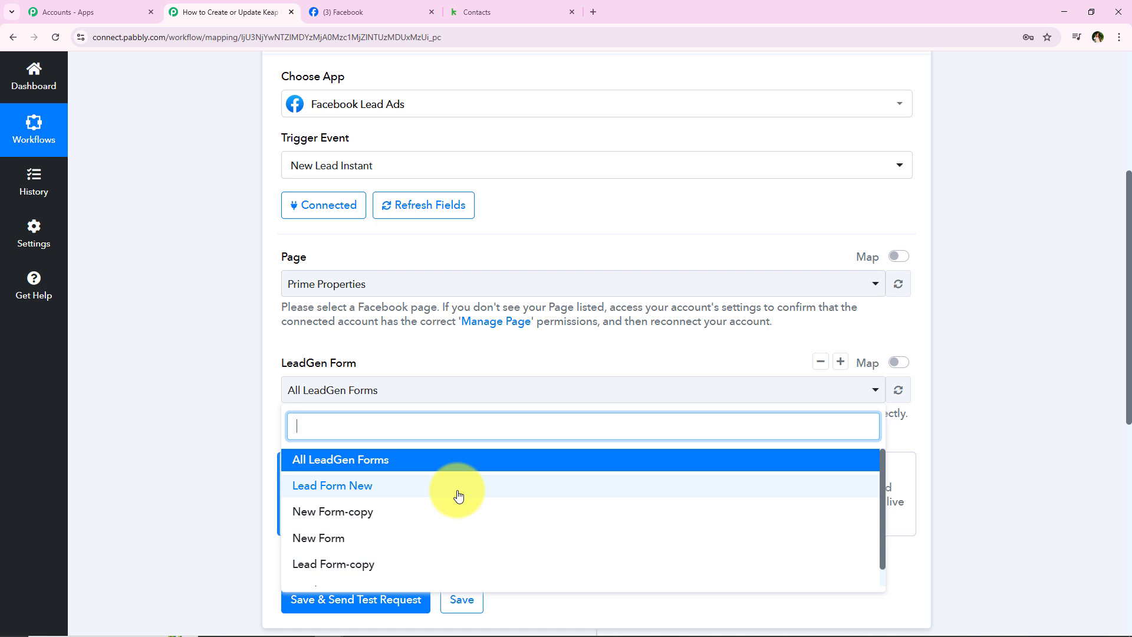
left_click(459, 496)
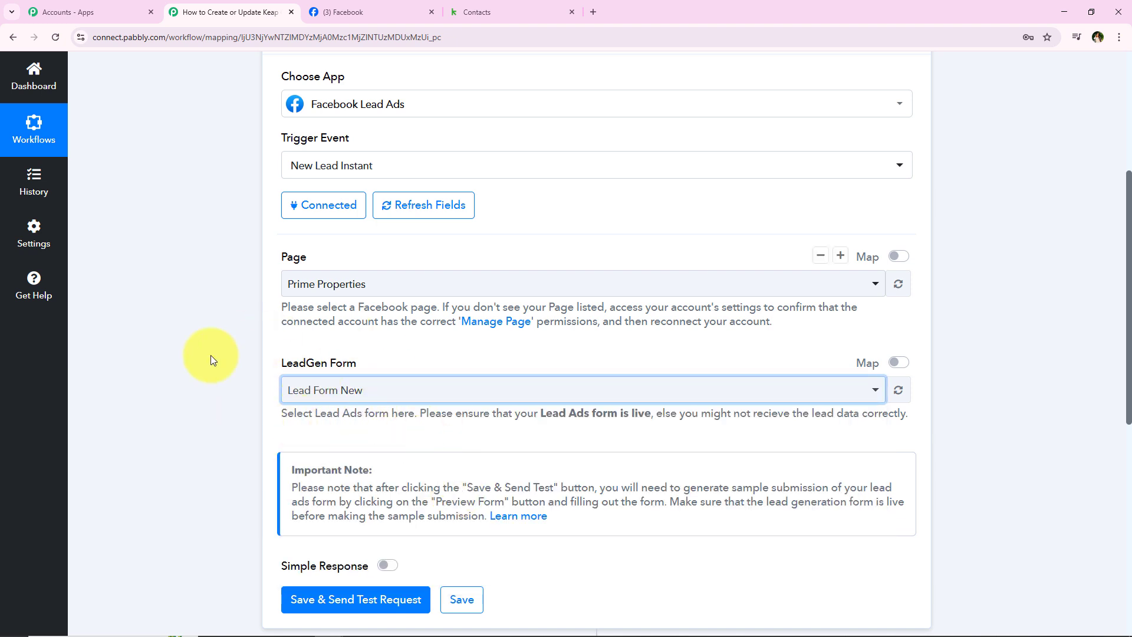
left_click(316, 390)
scroll(244, 442, "down", 2)
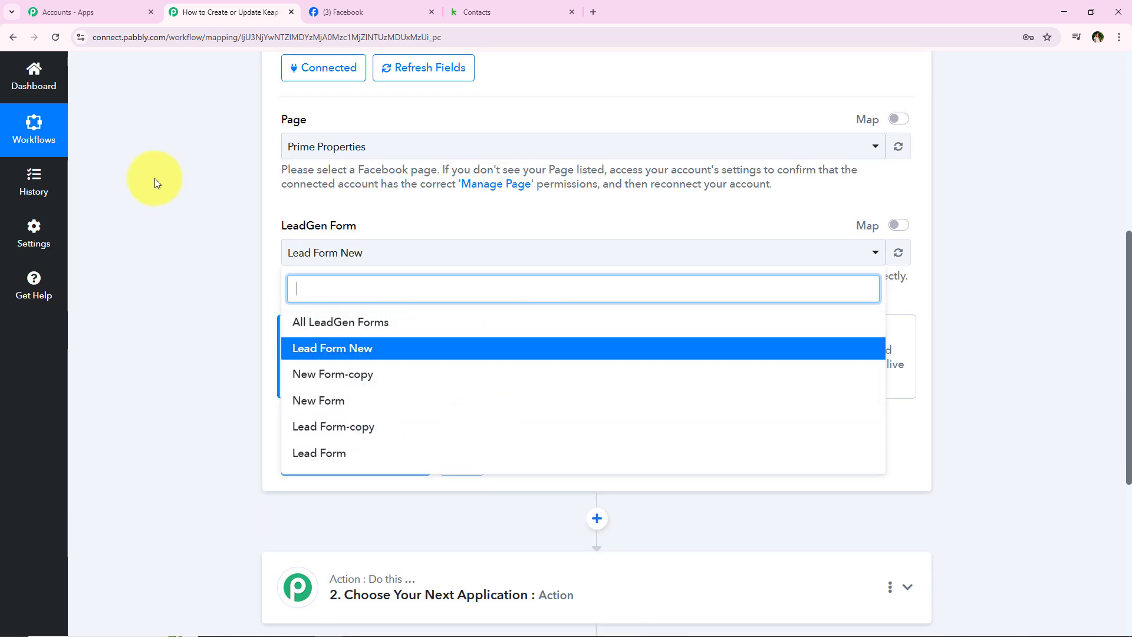
left_click(264, 347)
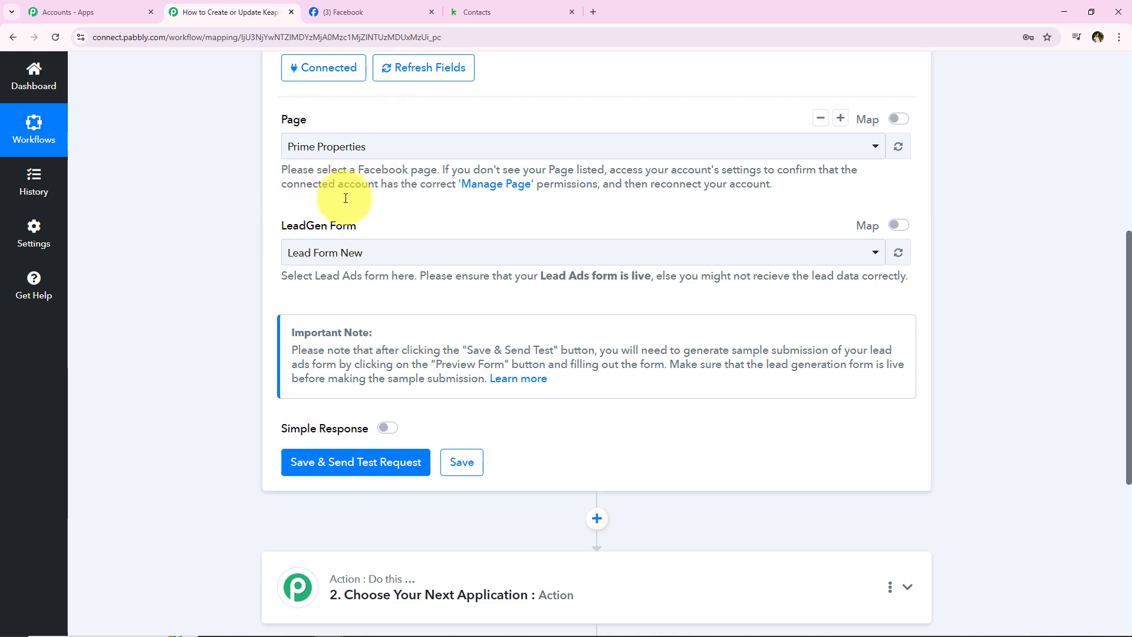
scroll(360, 370, "down", 2)
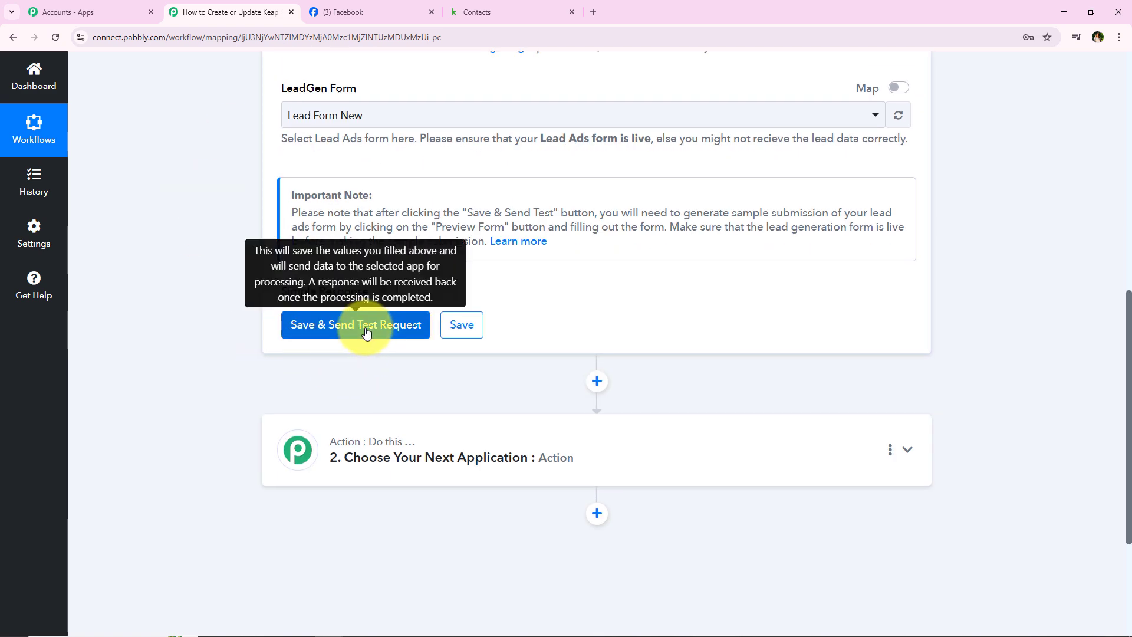
Step: Save the trigger and send a test request, noting a test lead submission is needed
left_click(281, 329)
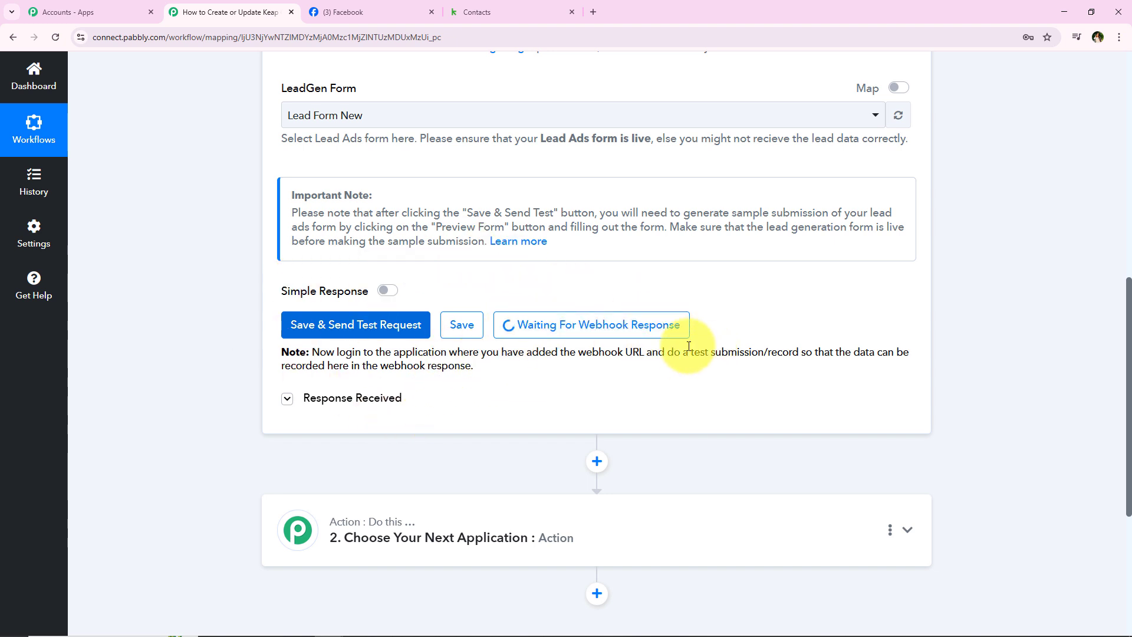
left_click_drag(666, 352, 800, 353)
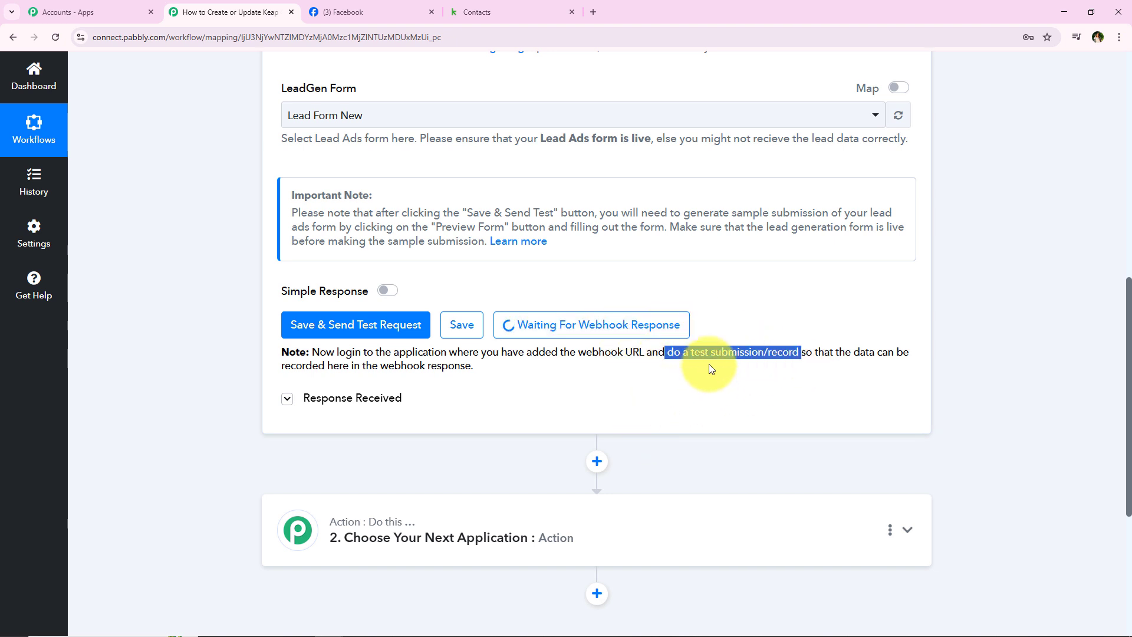
left_click(516, 443)
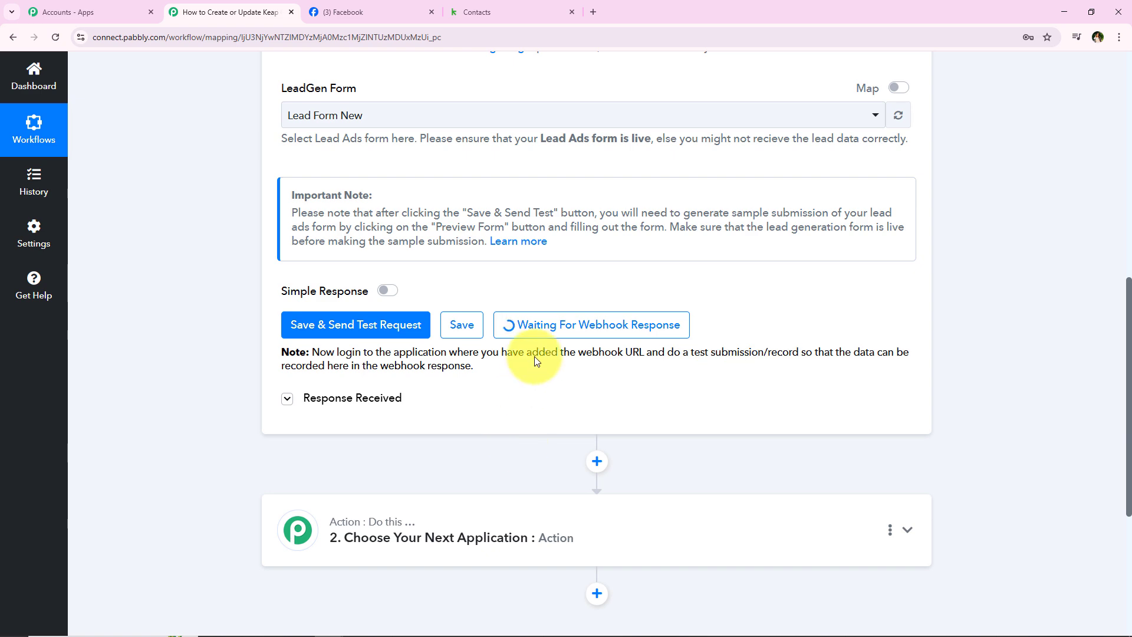
Step: Search Google for 'meta for developers', open its Developer tools page, and scroll to Lead Ads RTU Debug Tool
left_click(588, 17)
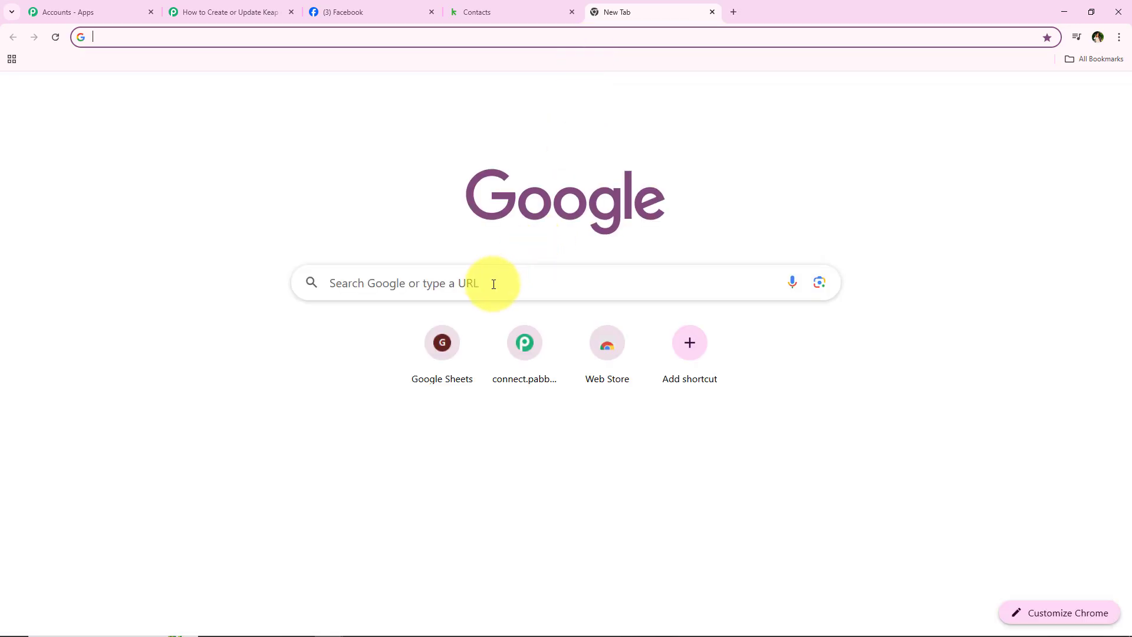
left_click(493, 284)
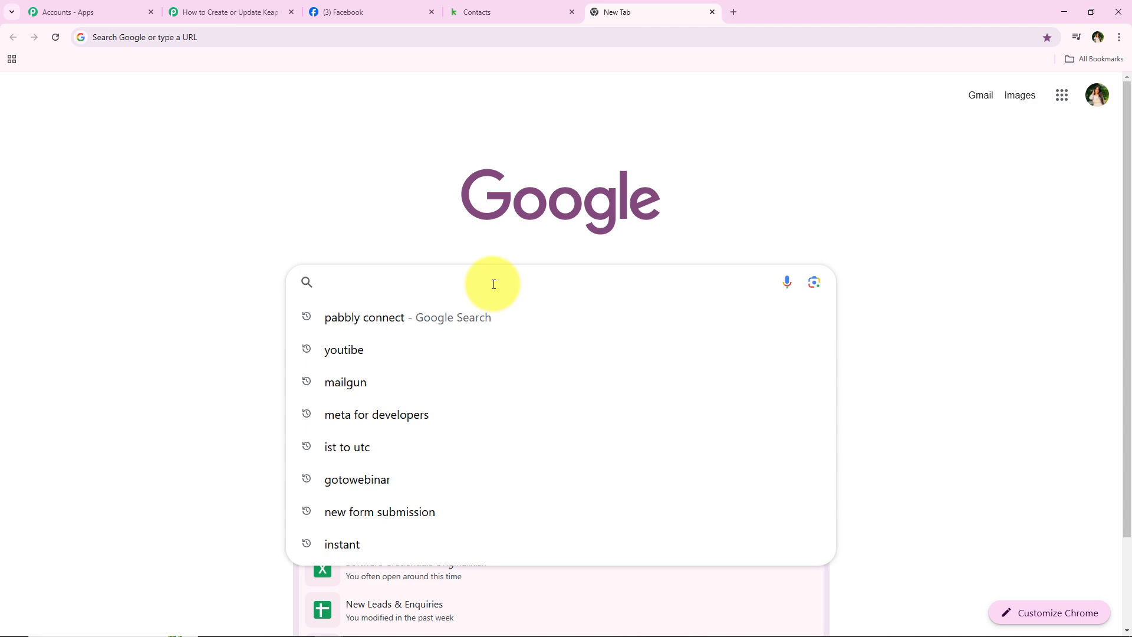
type("Meta for developers")
key("Return")
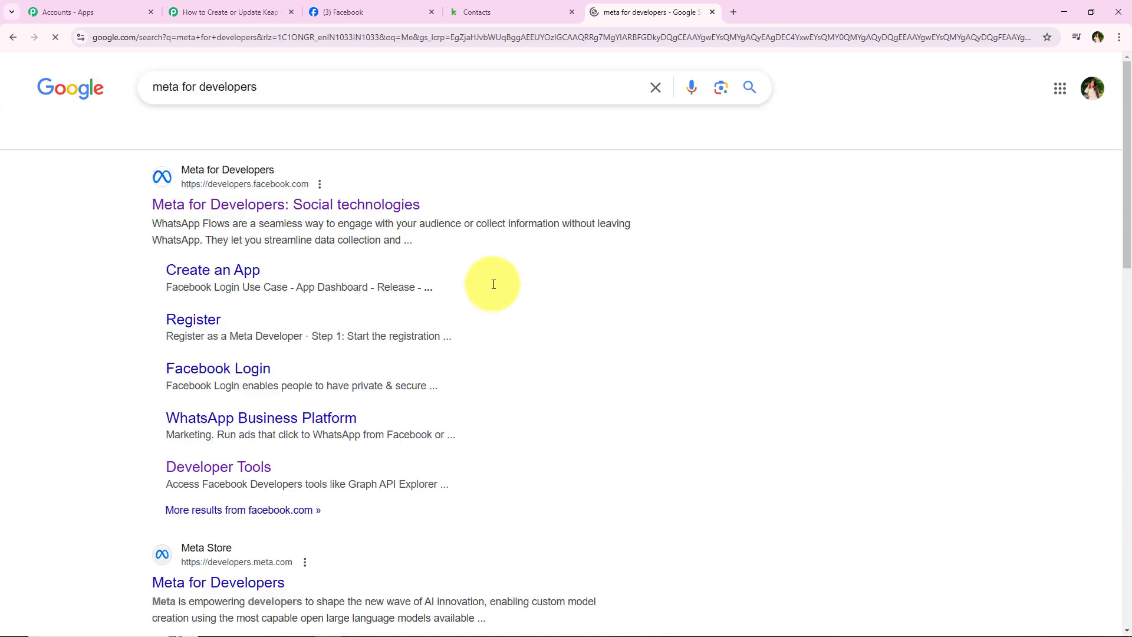
left_click(350, 203)
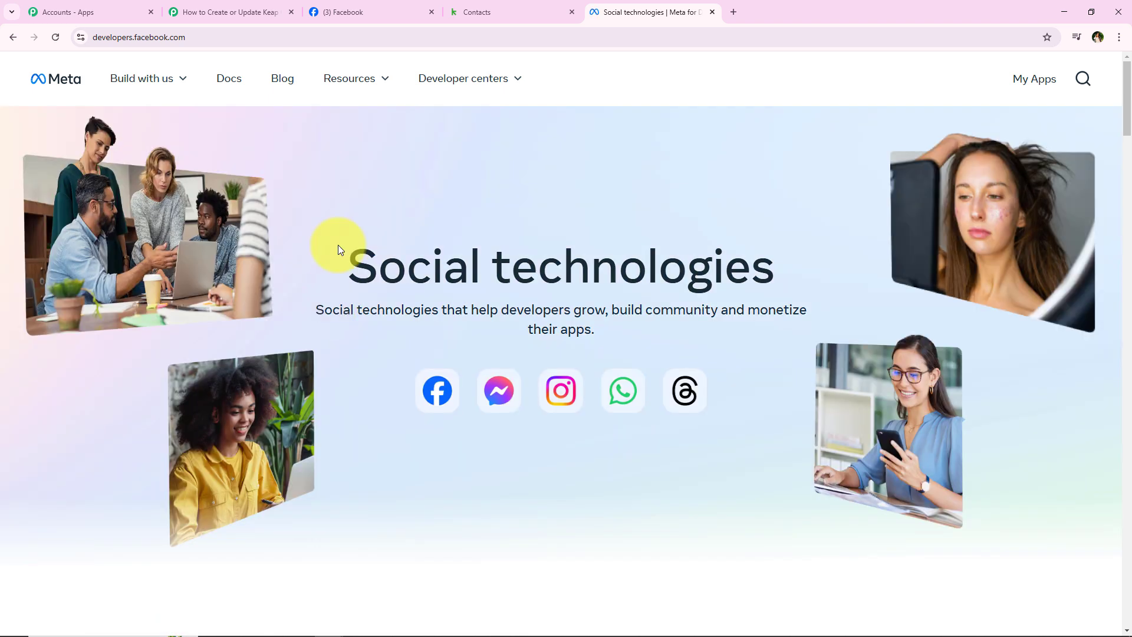
left_click(348, 80)
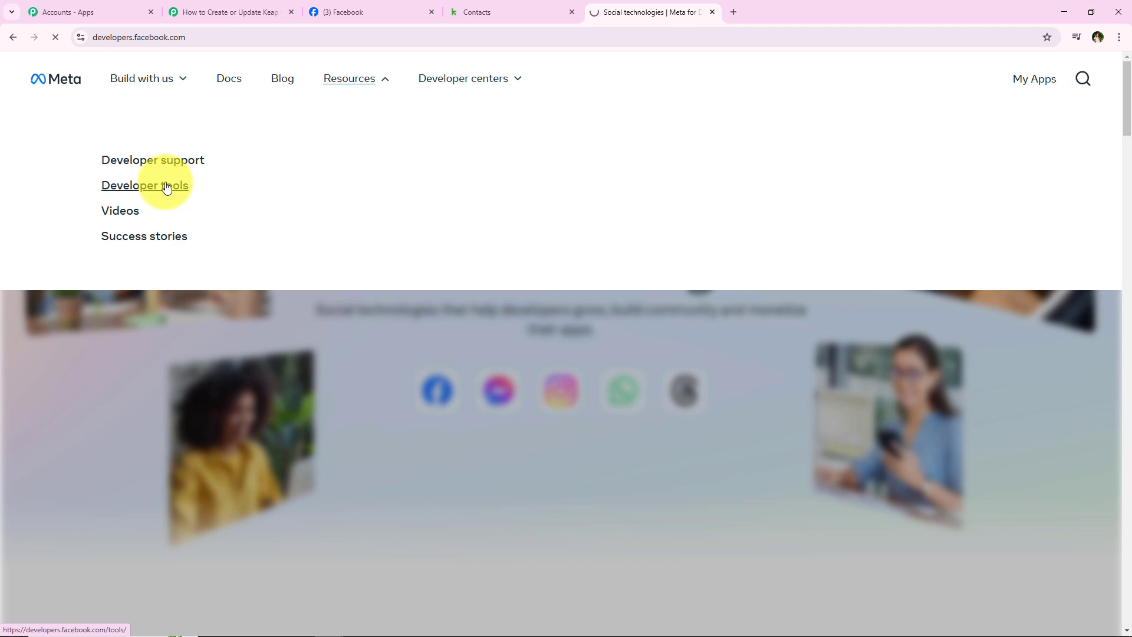
scroll(164, 194, "down", 2)
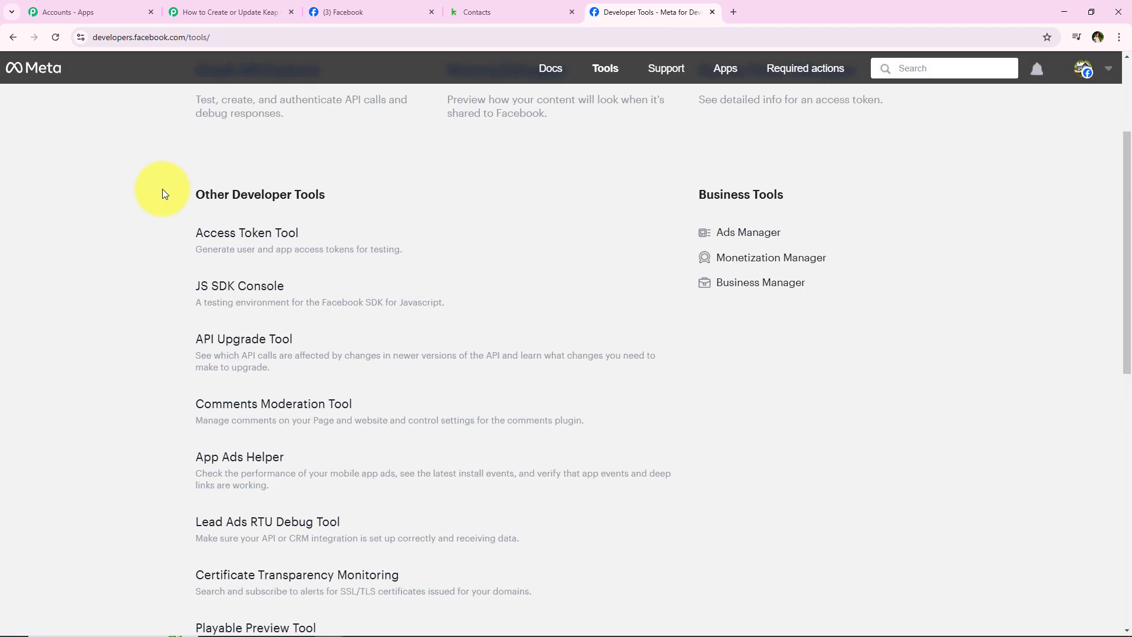
scroll(165, 194, "down", 4)
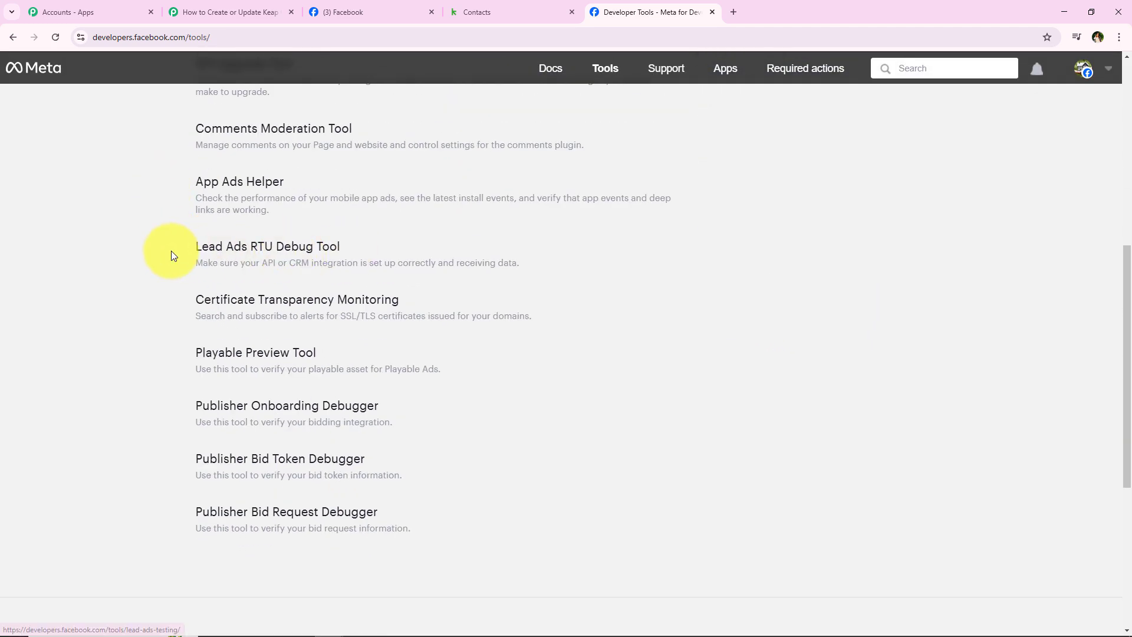
Step: Open the Lead Ads Testing Tool and point out its heading and Page setting
left_click(329, 253)
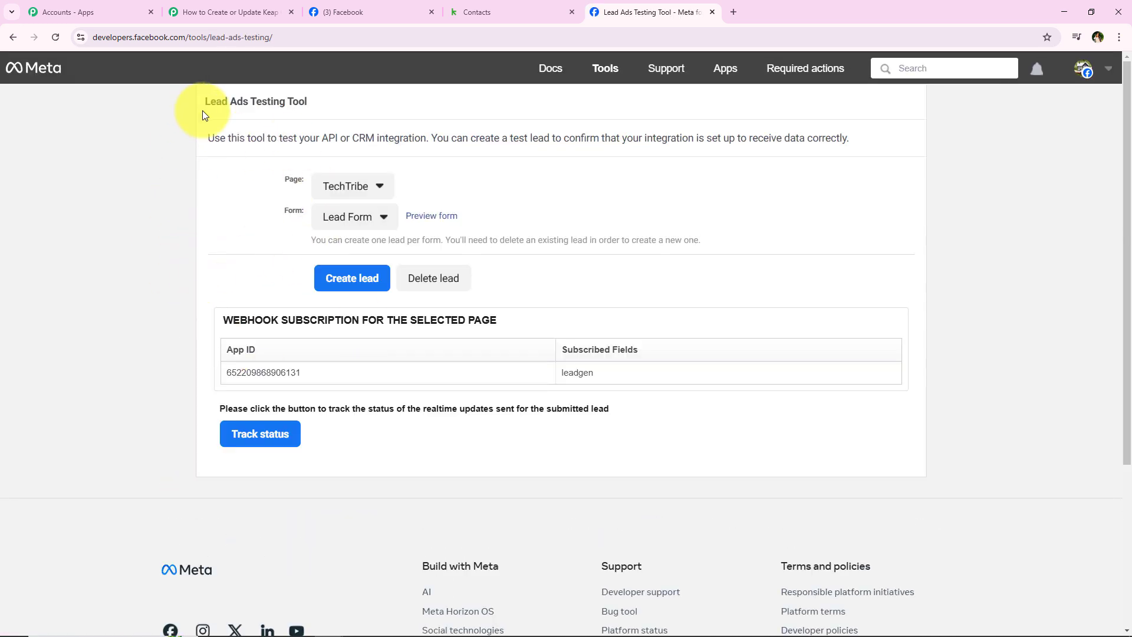
left_click_drag(202, 110, 357, 102)
left_click(244, 260)
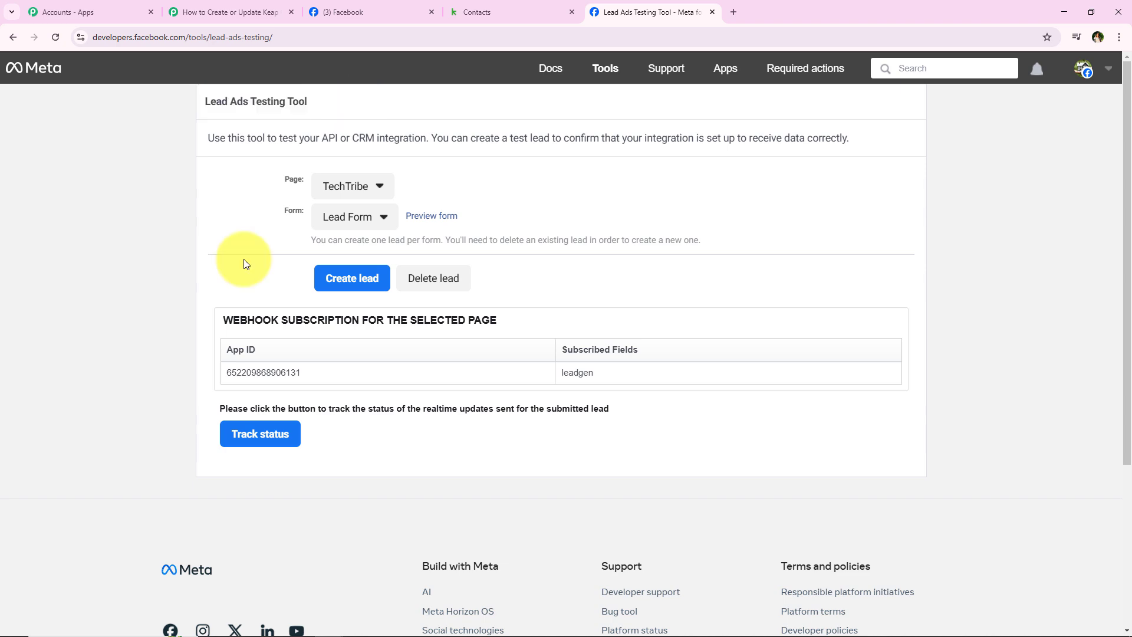
left_click_drag(272, 185, 312, 204)
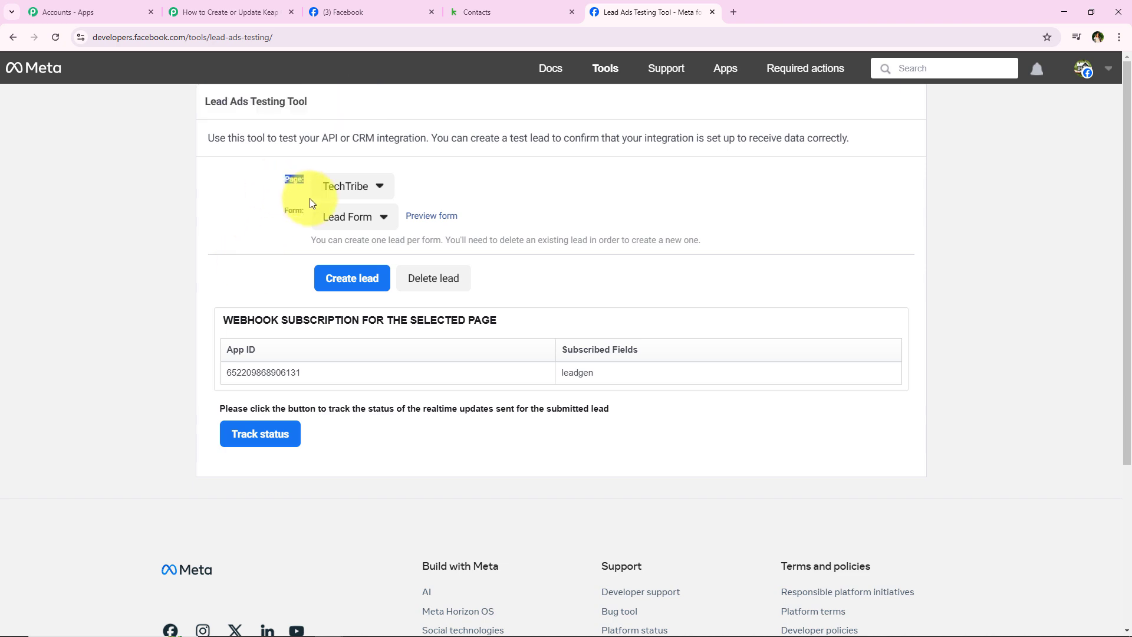
left_click(245, 12)
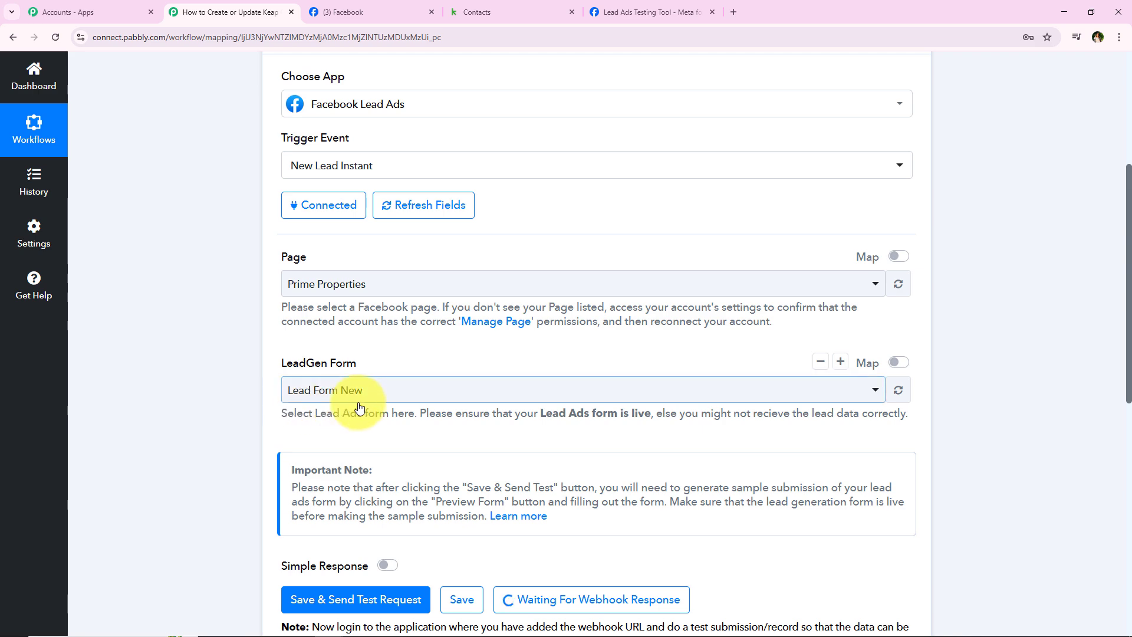
Step: Target the Prime Properties page with Lead Form New and preview the form
left_click(637, 22)
left_click(333, 187)
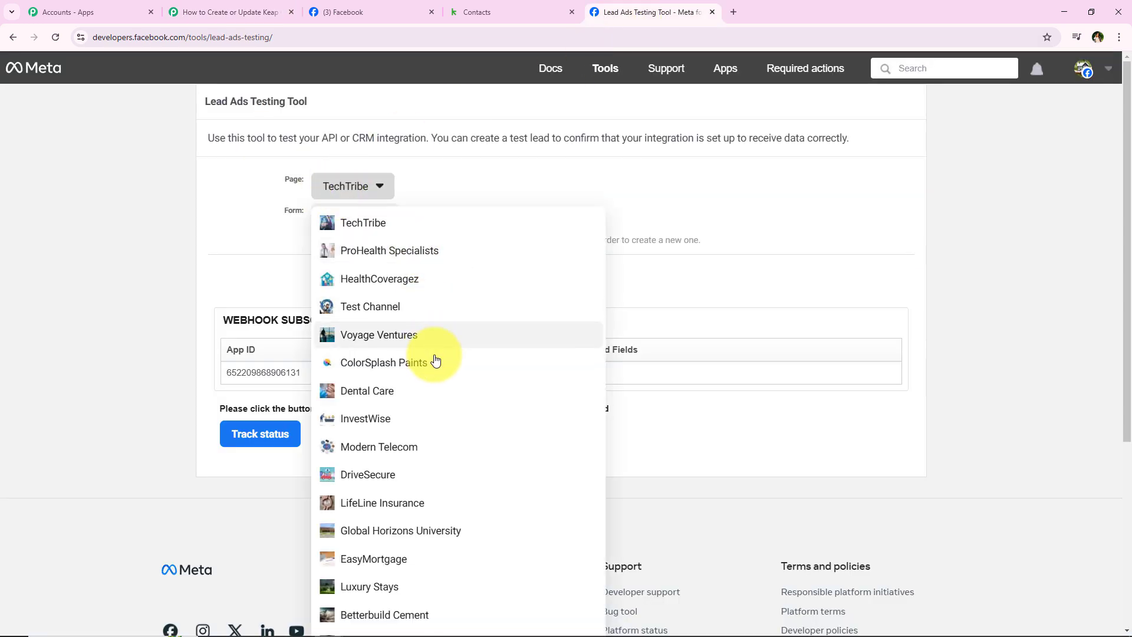
scroll(391, 422, "down", 5)
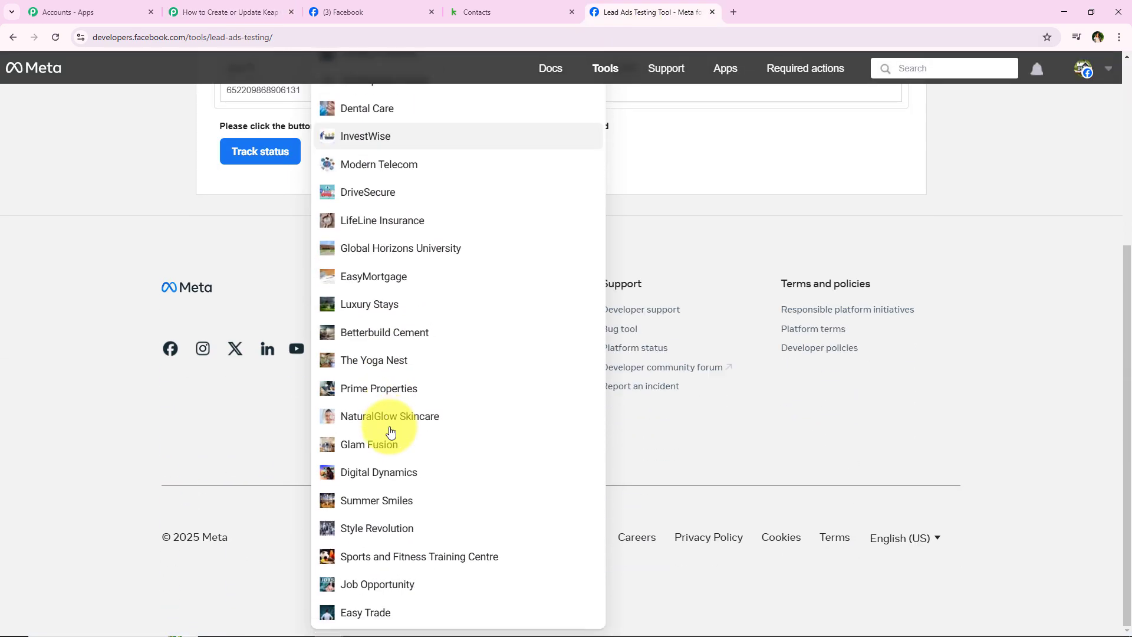
left_click(370, 394)
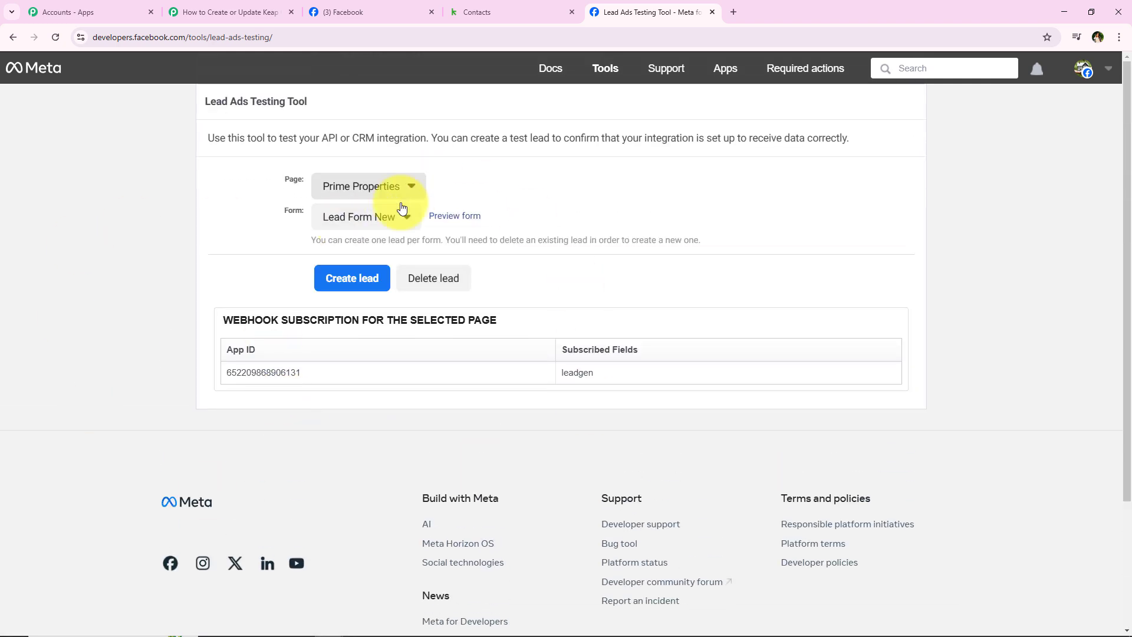
left_click(392, 215)
left_click(359, 241)
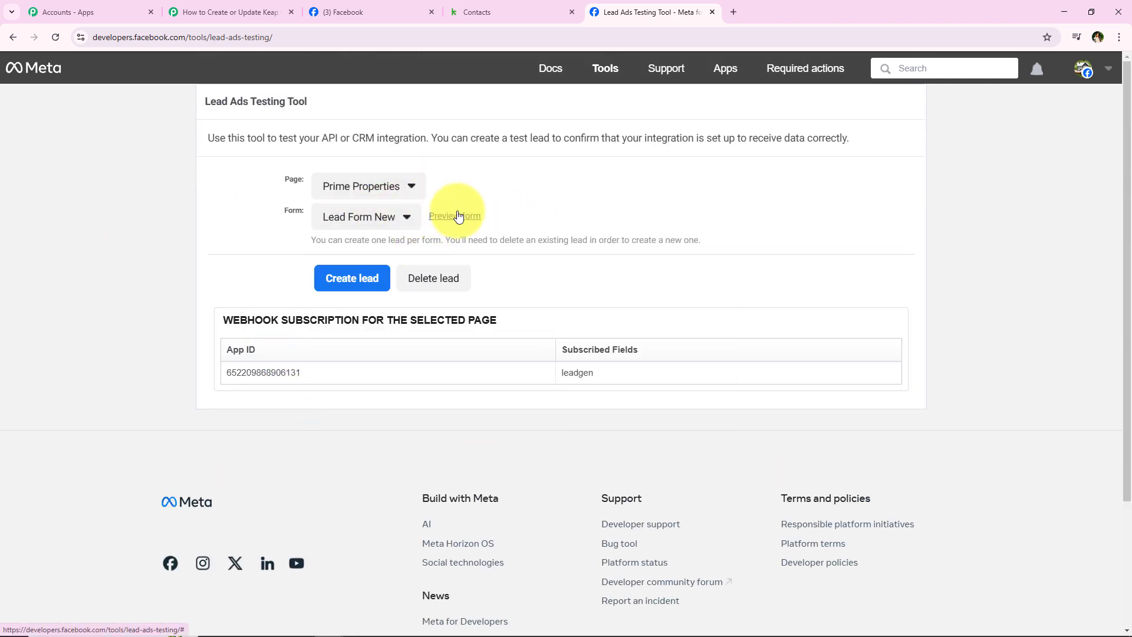
left_click(459, 216)
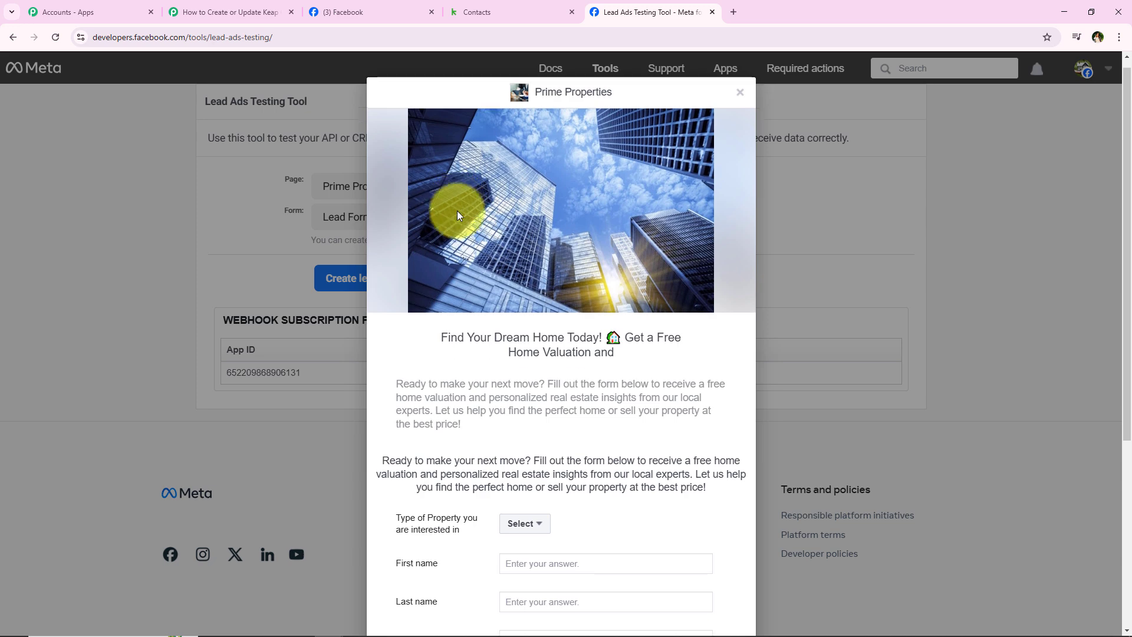
Step: Fill the preview form: property type Rental Property, name, email, street address, city Bhopal, and state
scroll(458, 211, "down", 5)
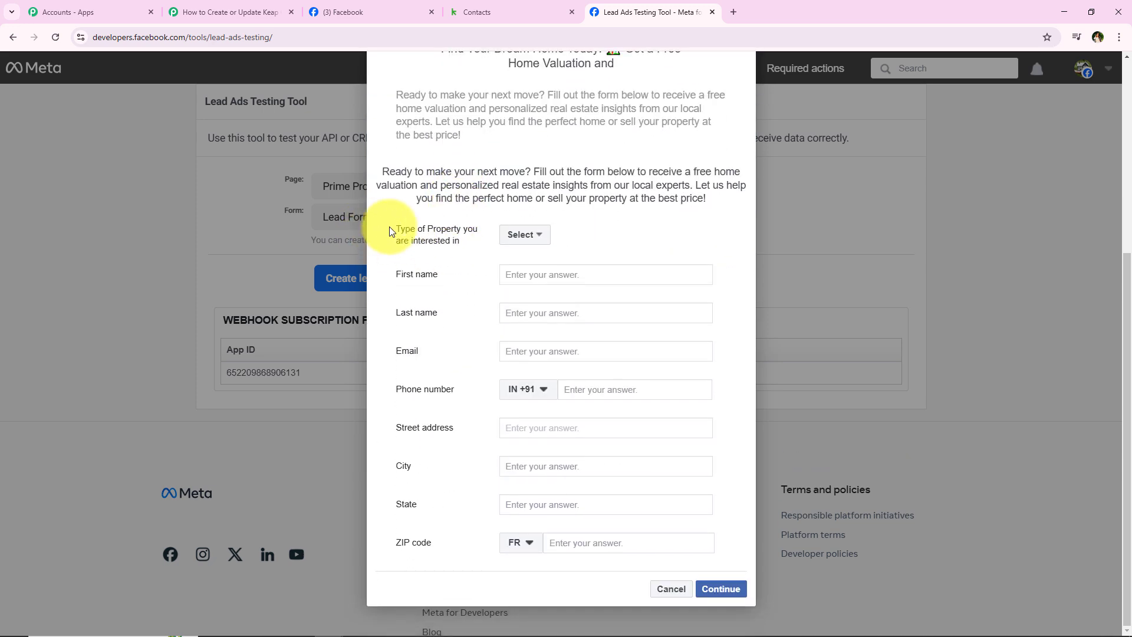
left_click_drag(389, 230, 504, 235)
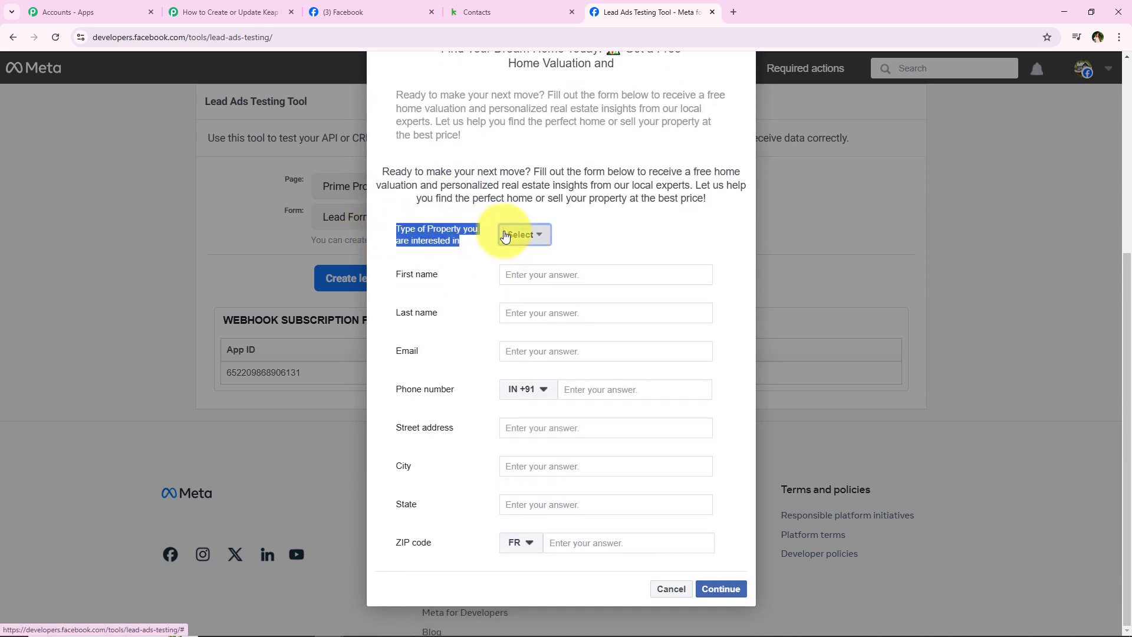
left_click(505, 235)
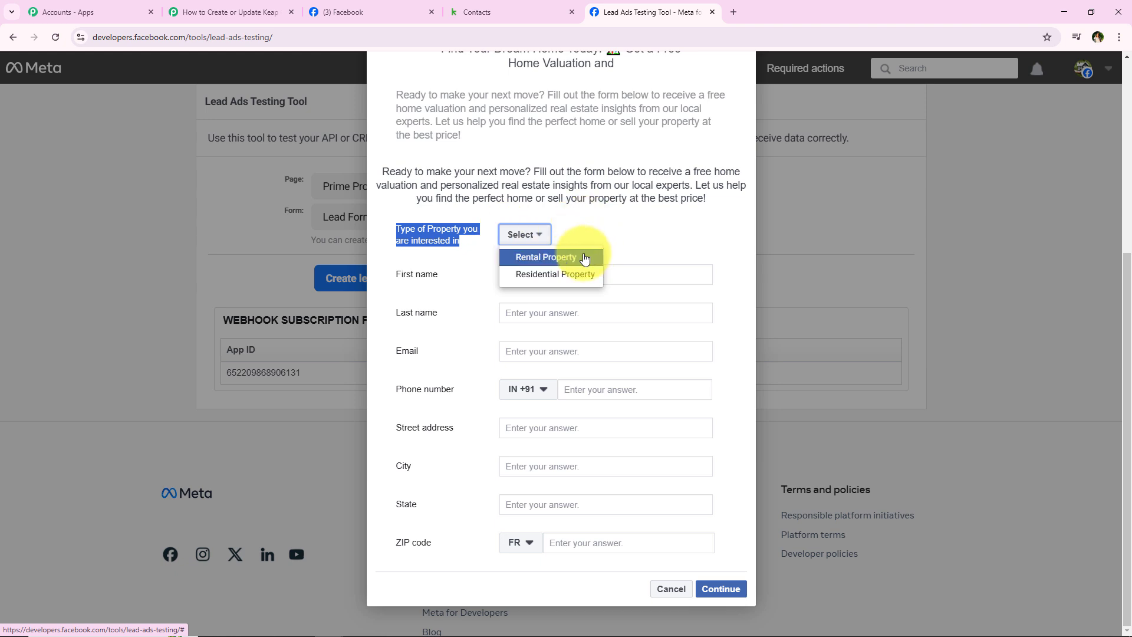
left_click(584, 260)
left_click(571, 276)
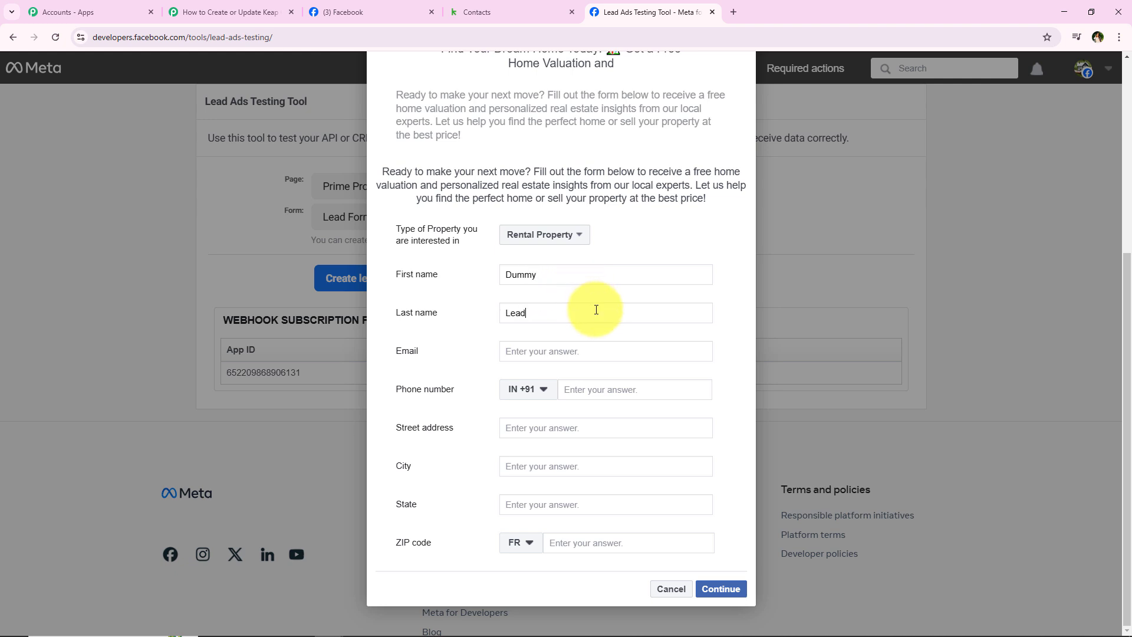
left_click(593, 354)
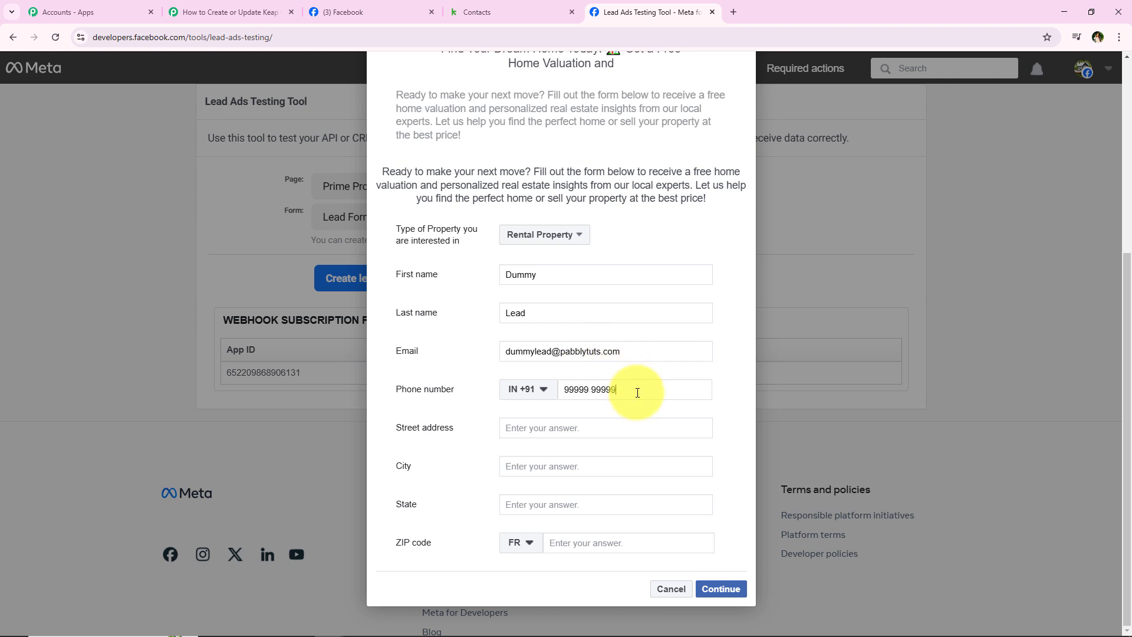
left_click(610, 432)
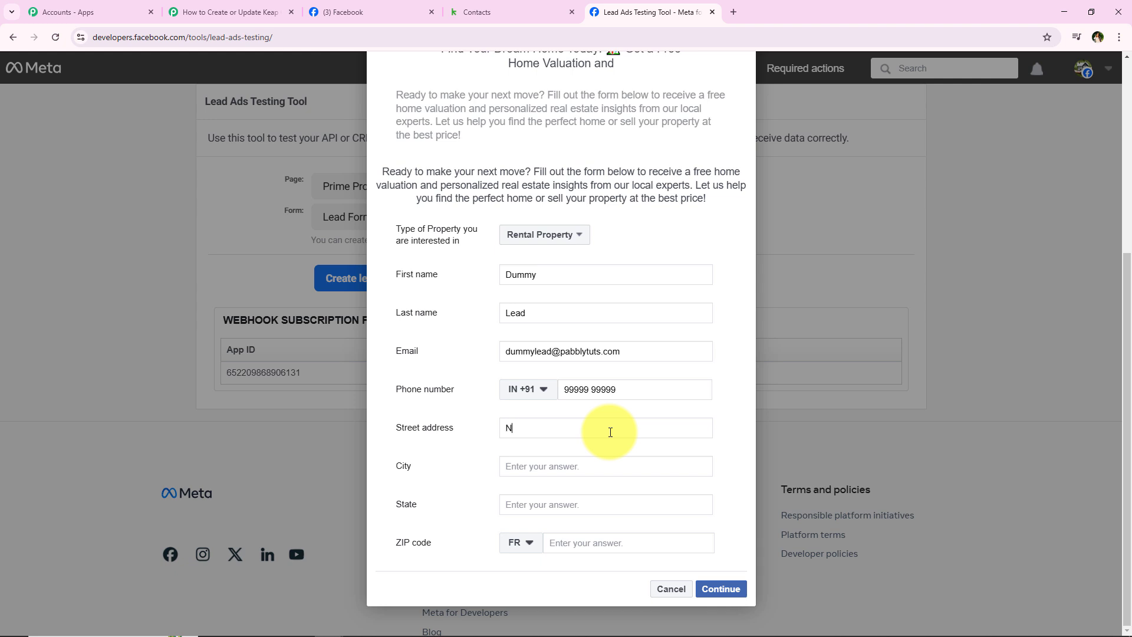
left_click(518, 468)
type("Bho")
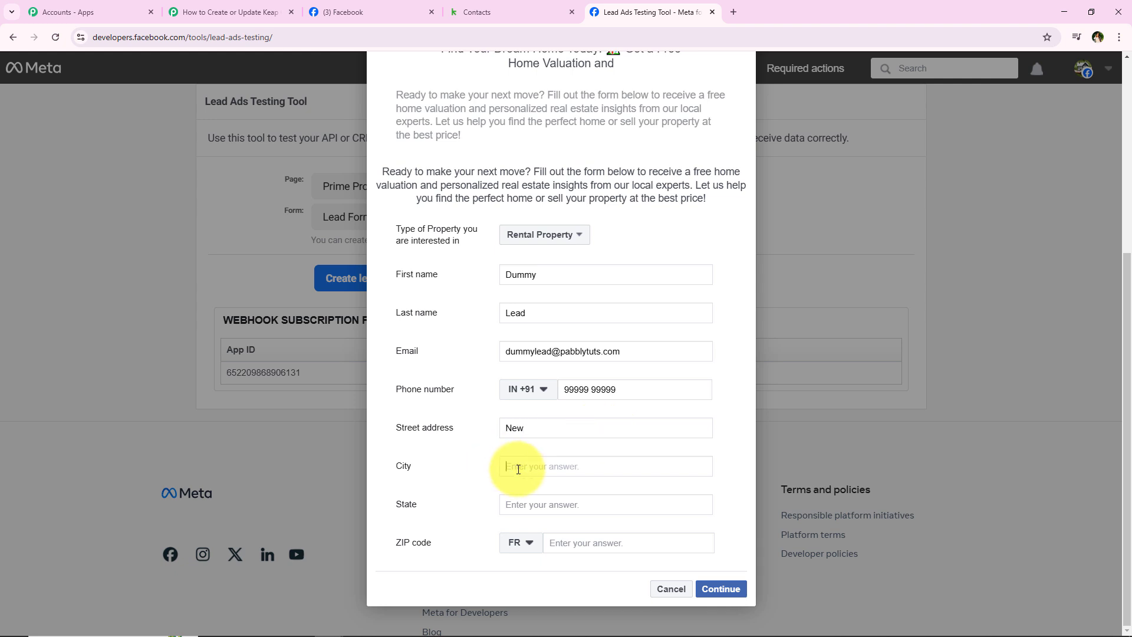
type("pal")
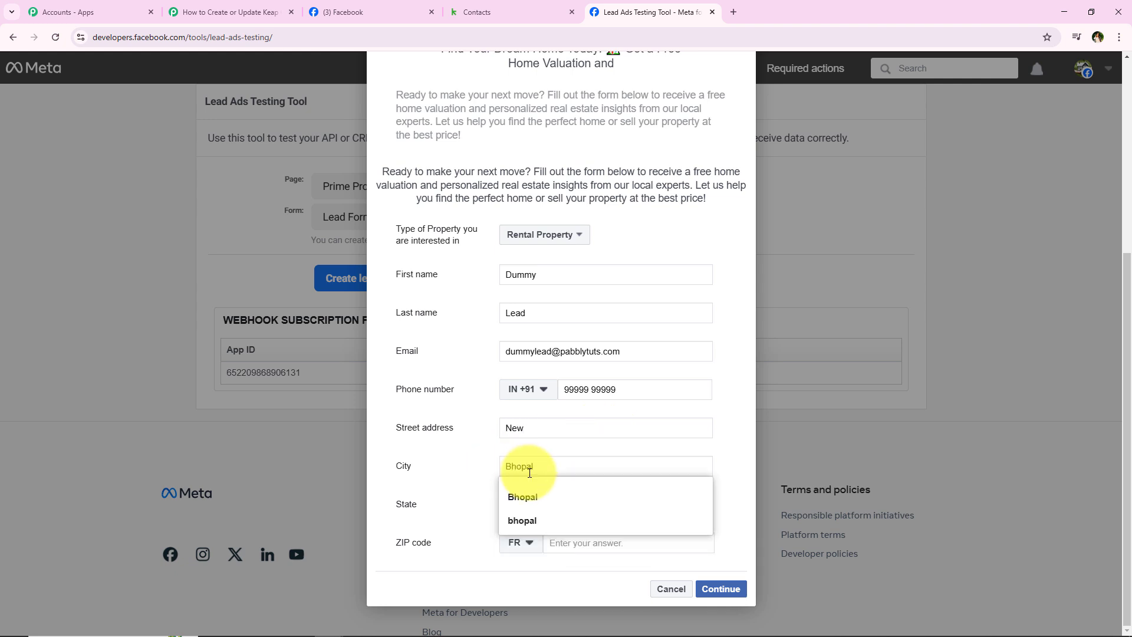
left_click(522, 496)
left_click(535, 505)
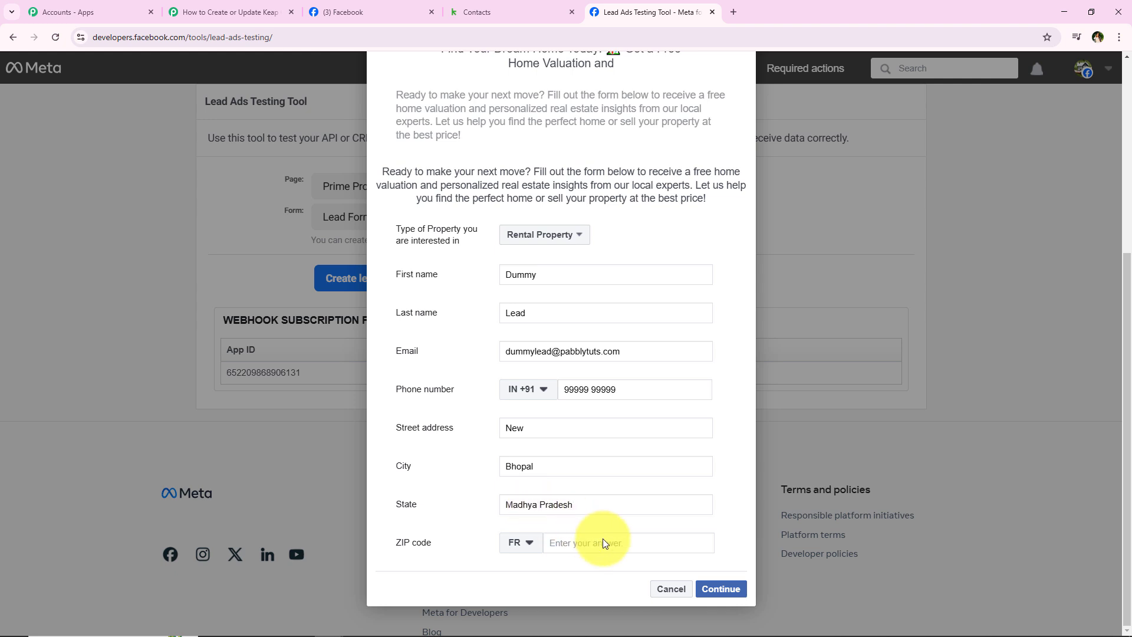
Step: Set the ZIP country to India, enter the ZIP code, and submit the test lead
left_click(533, 549)
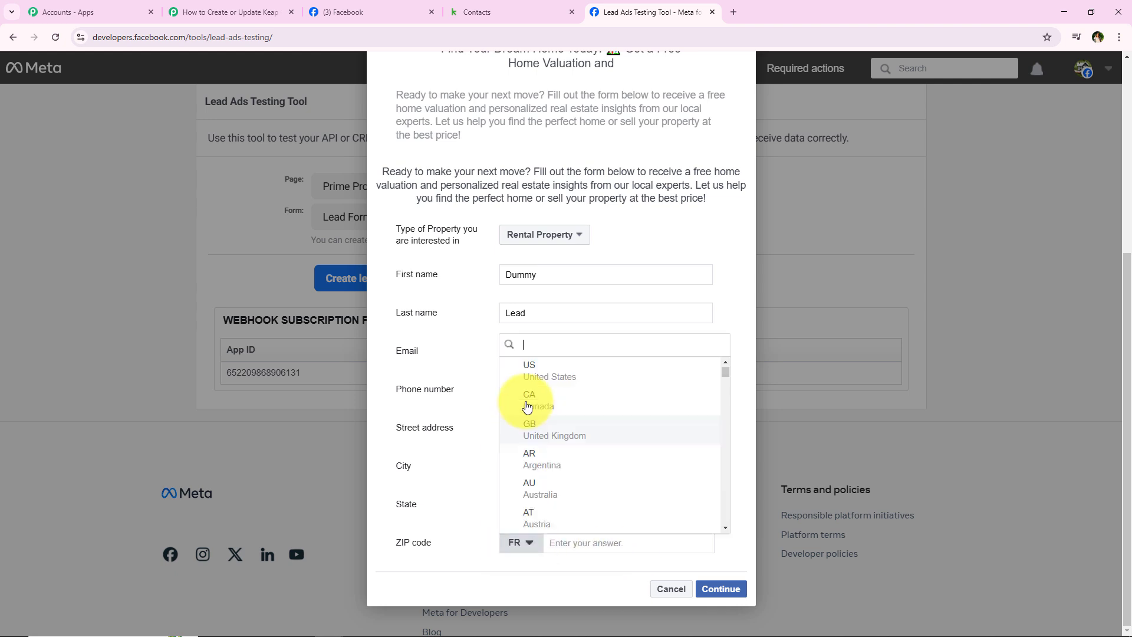
type("in")
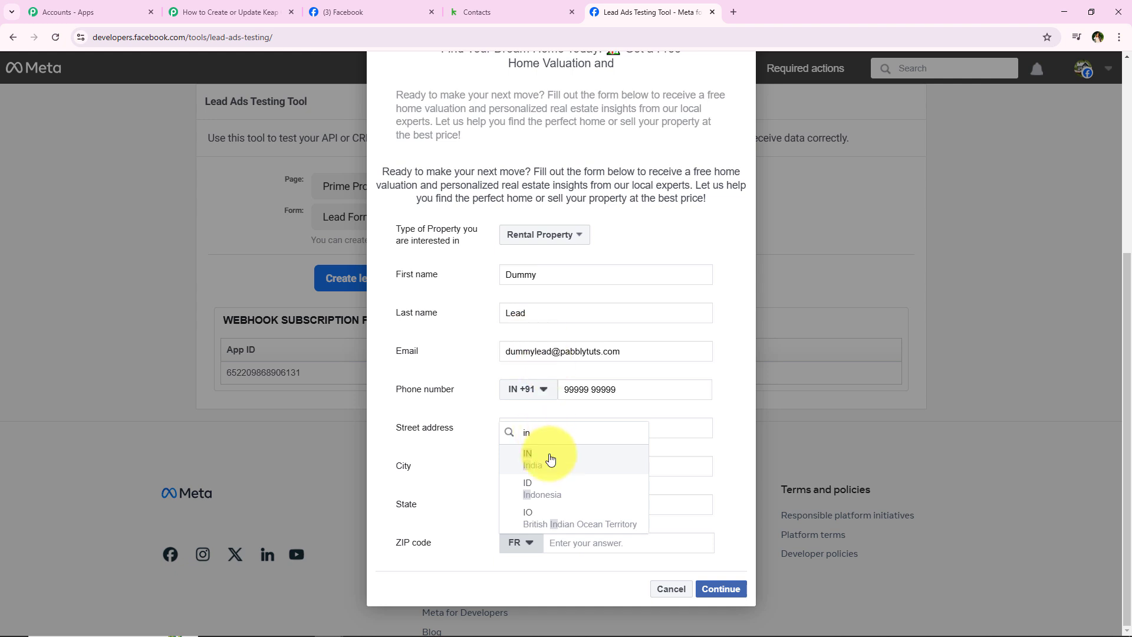
left_click(551, 459)
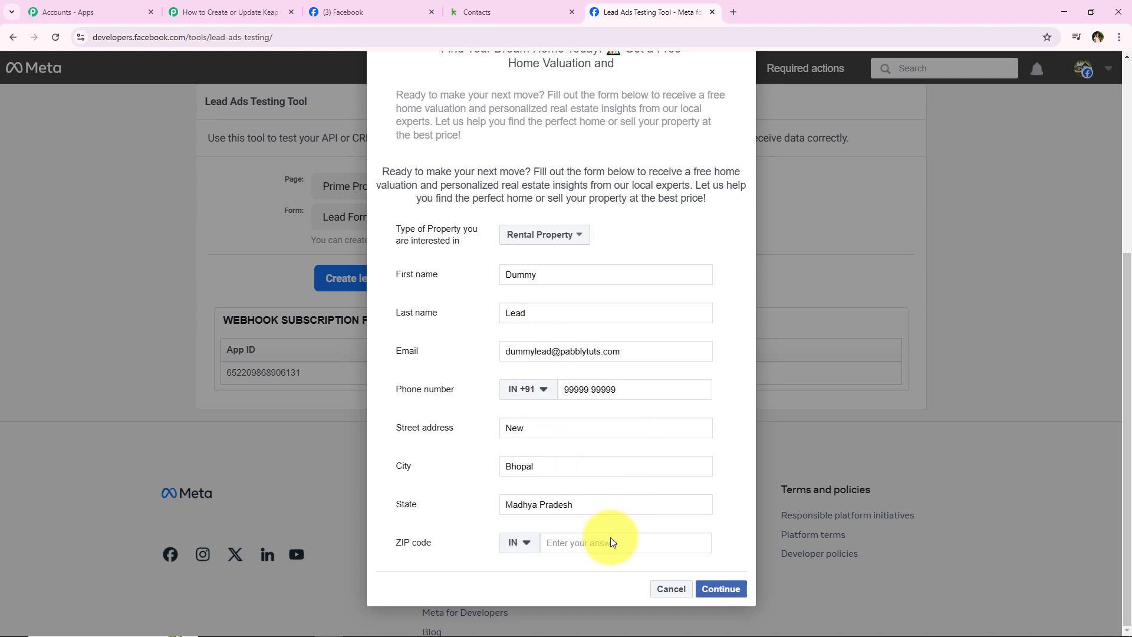
left_click(619, 543)
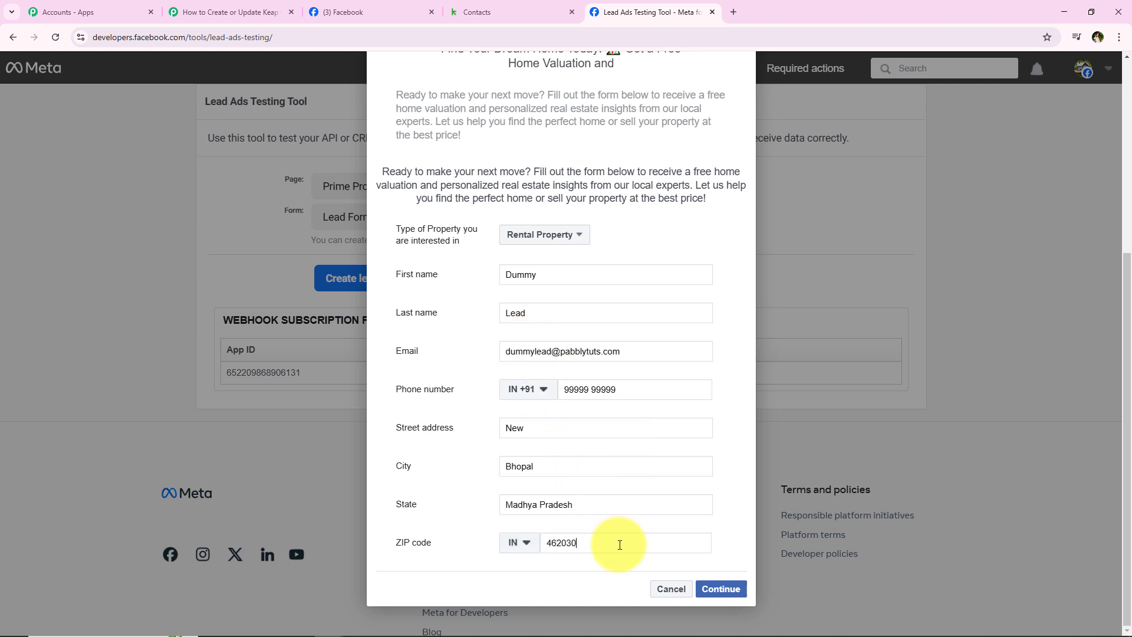
left_click(726, 588)
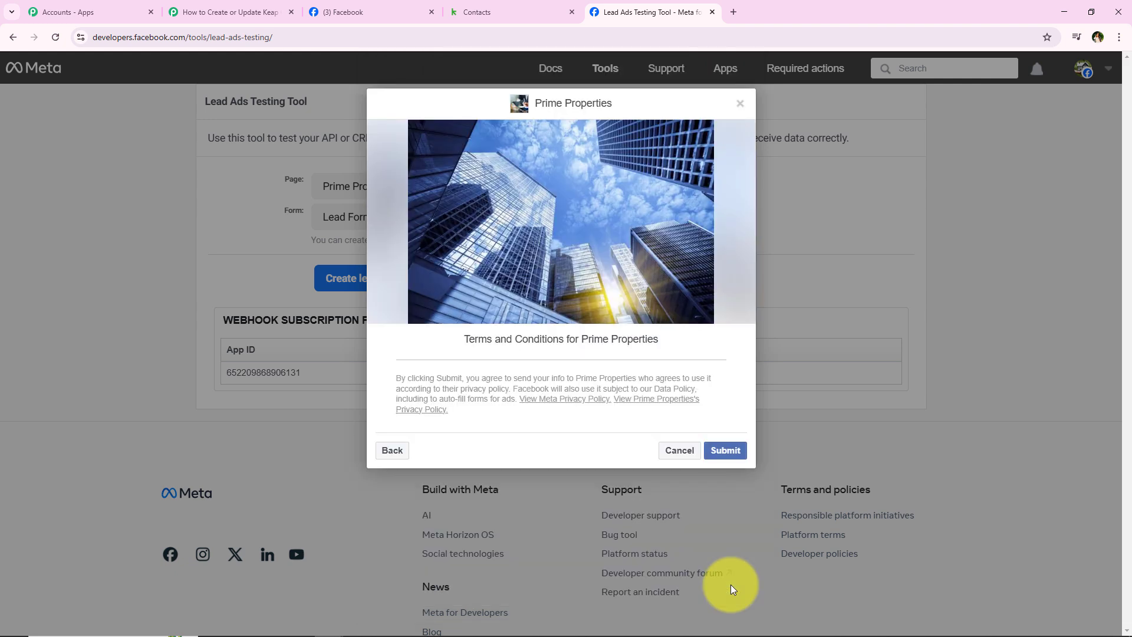
left_click(723, 451)
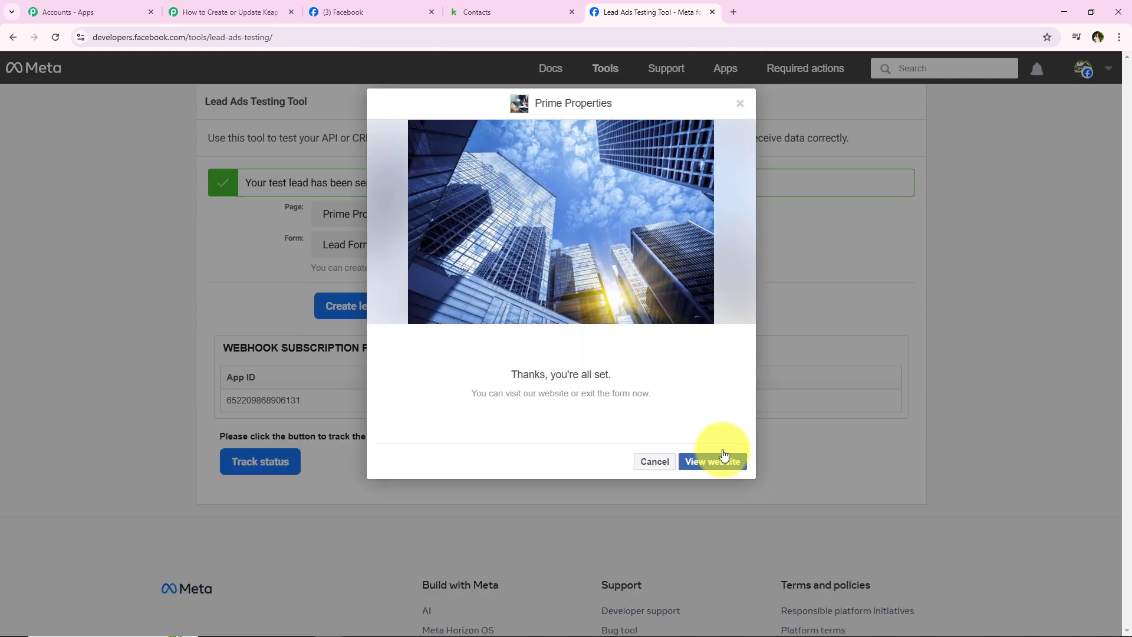
left_click(651, 462)
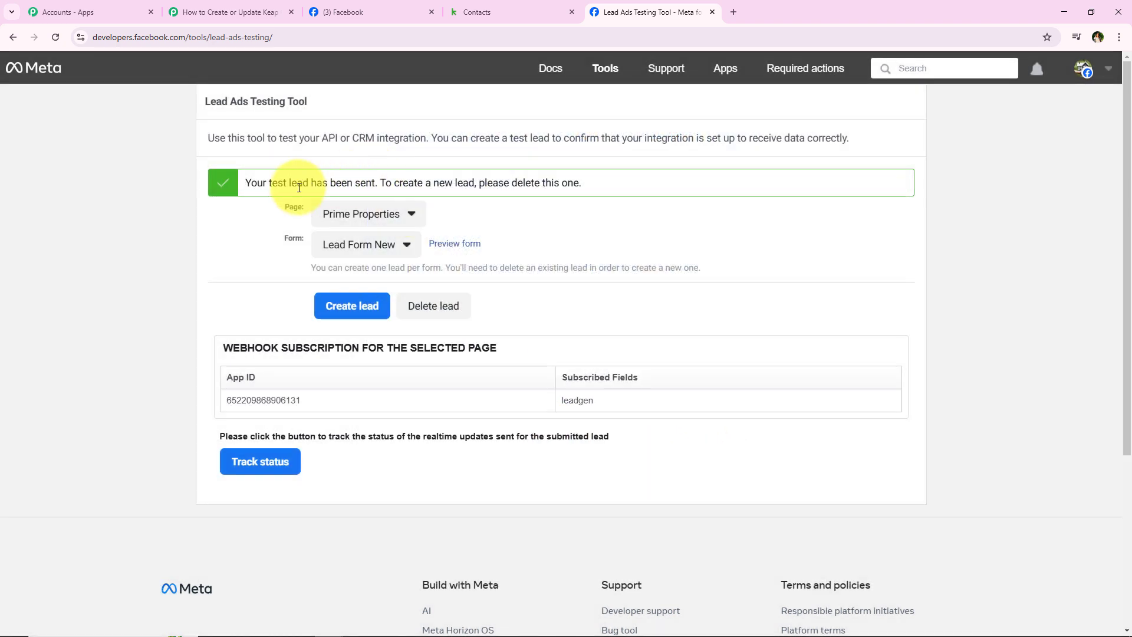
left_click_drag(246, 180, 380, 191)
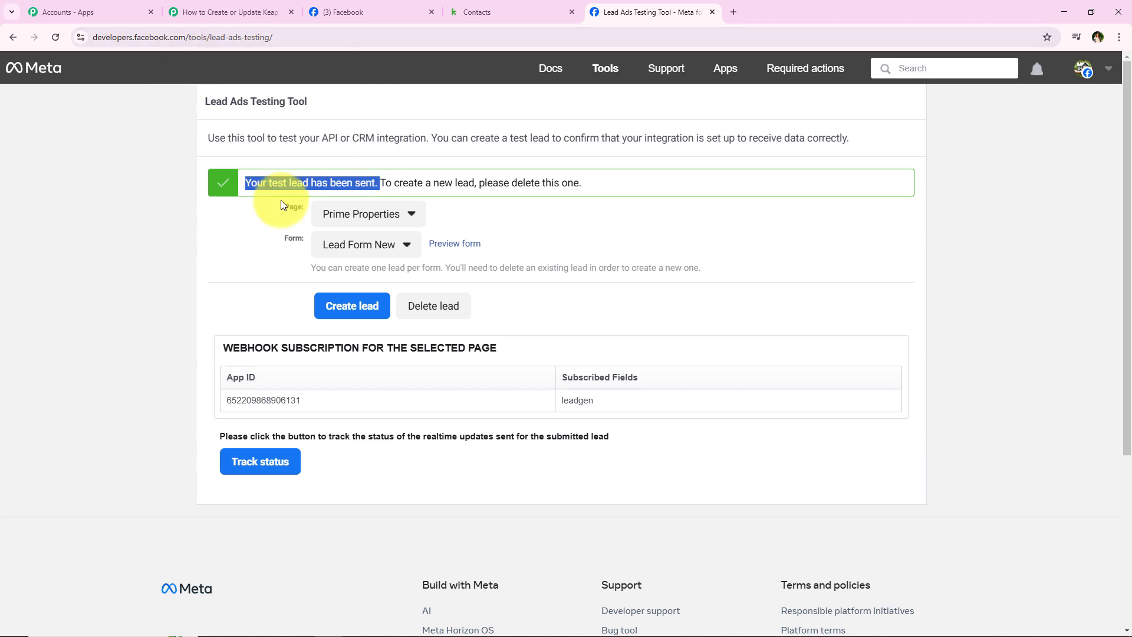
Step: In Pabbly, review the captured first name, last name, email, phone and street address values
left_click(255, 7)
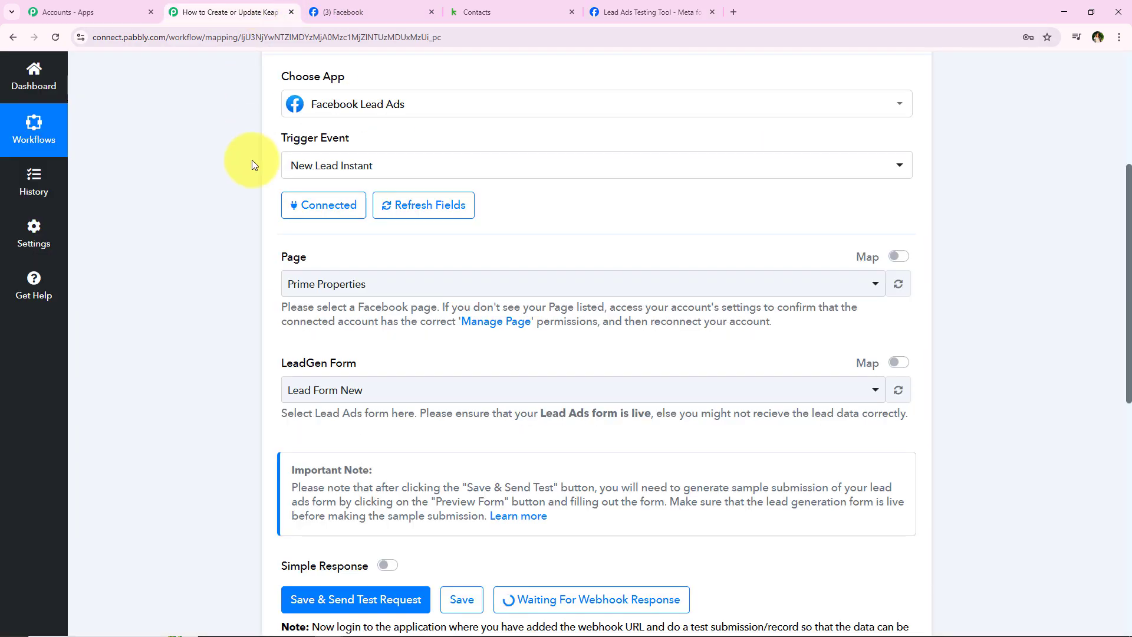
scroll(253, 186, "down", 8)
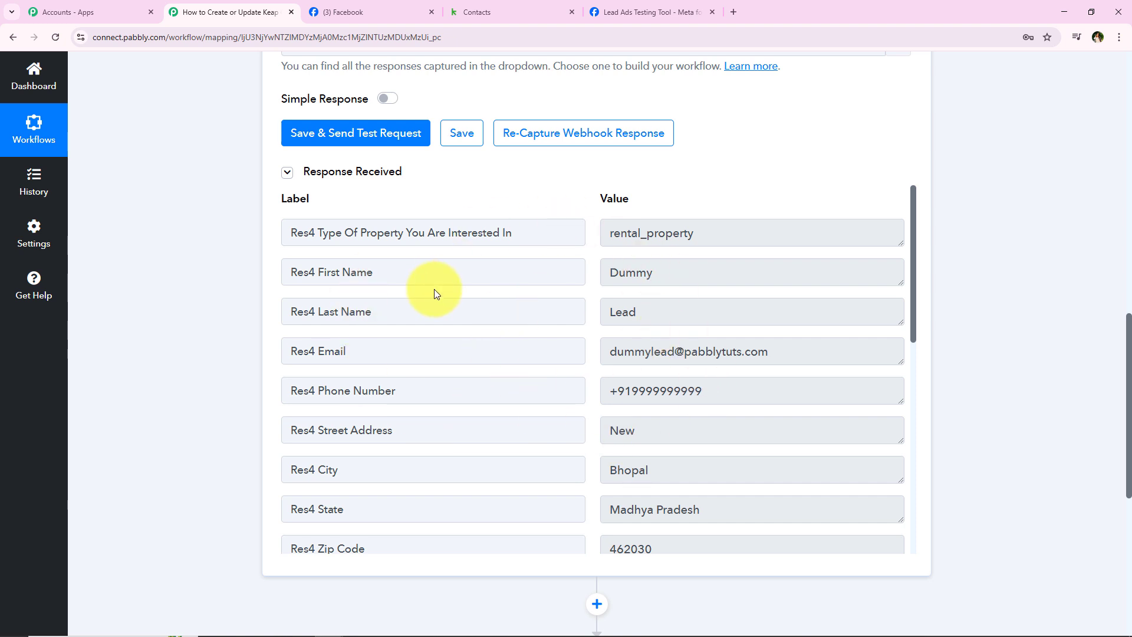
left_click(677, 283)
key("Tab")
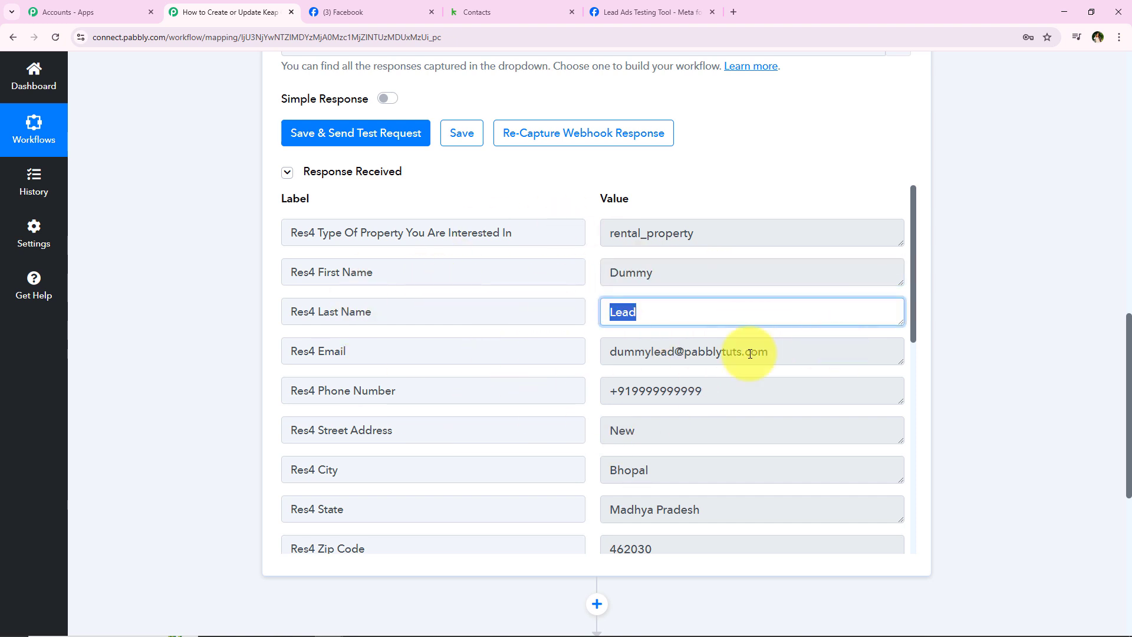
left_click(754, 351)
left_click(596, 283)
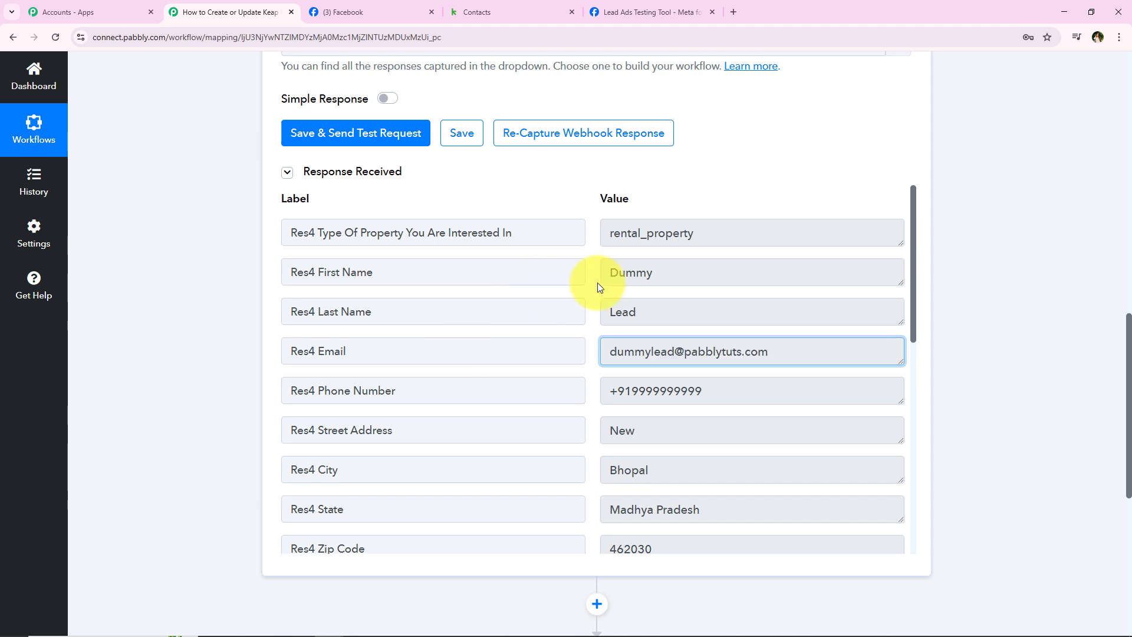
left_click(773, 361)
left_click(772, 361)
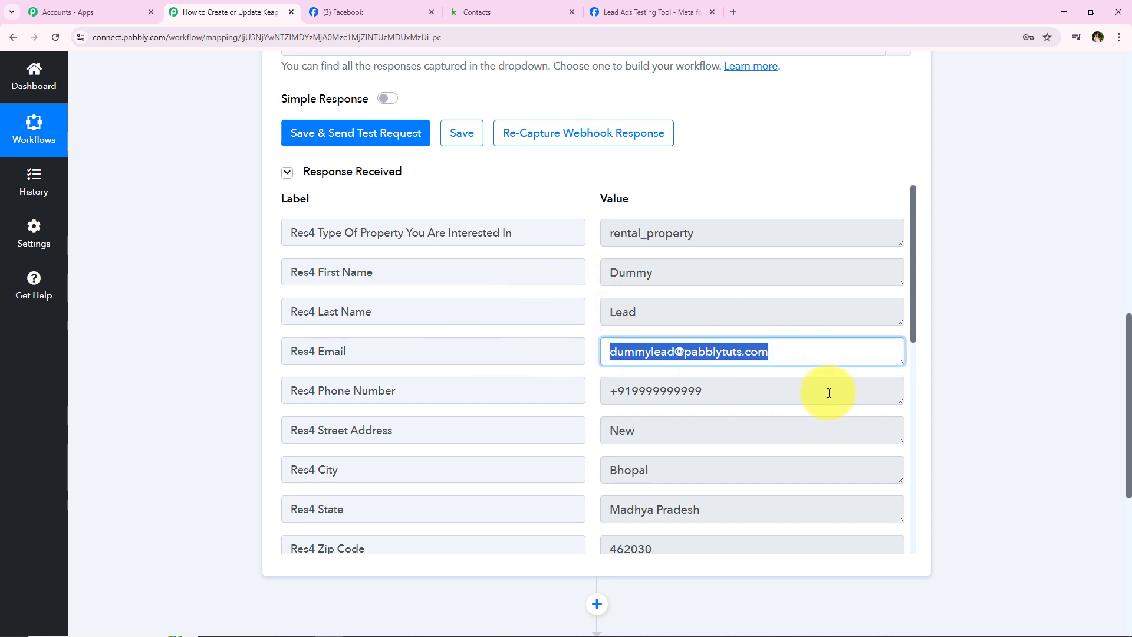
left_click(826, 391)
left_click(826, 430)
Step: Check the captured property type value in the trigger's response list
scroll(706, 489, "down", 2)
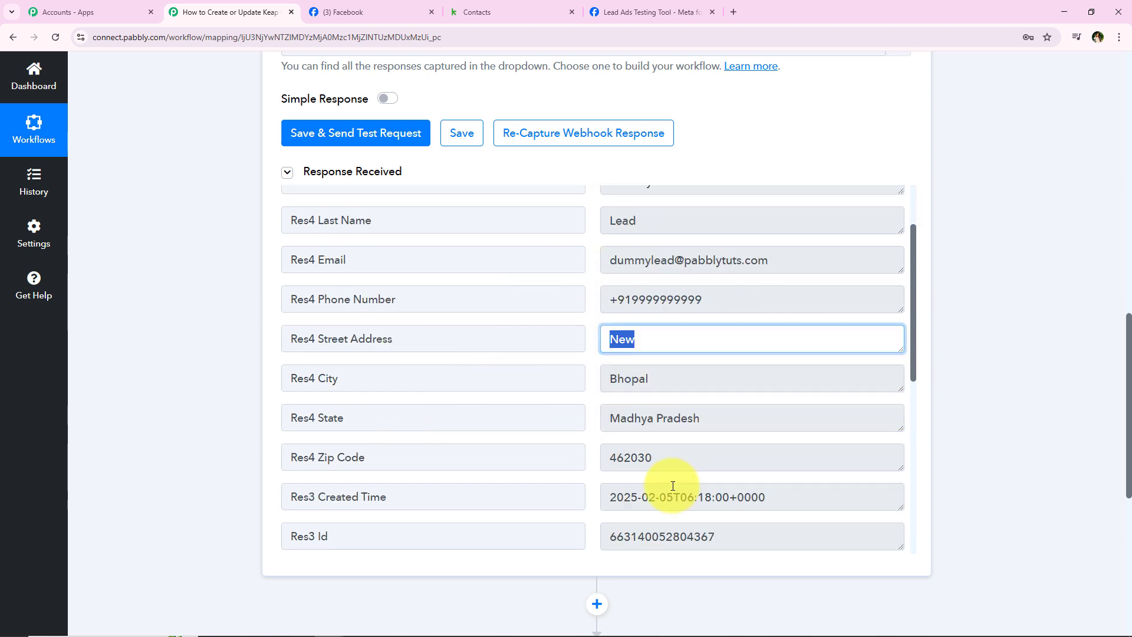
scroll(719, 480, "up", 2)
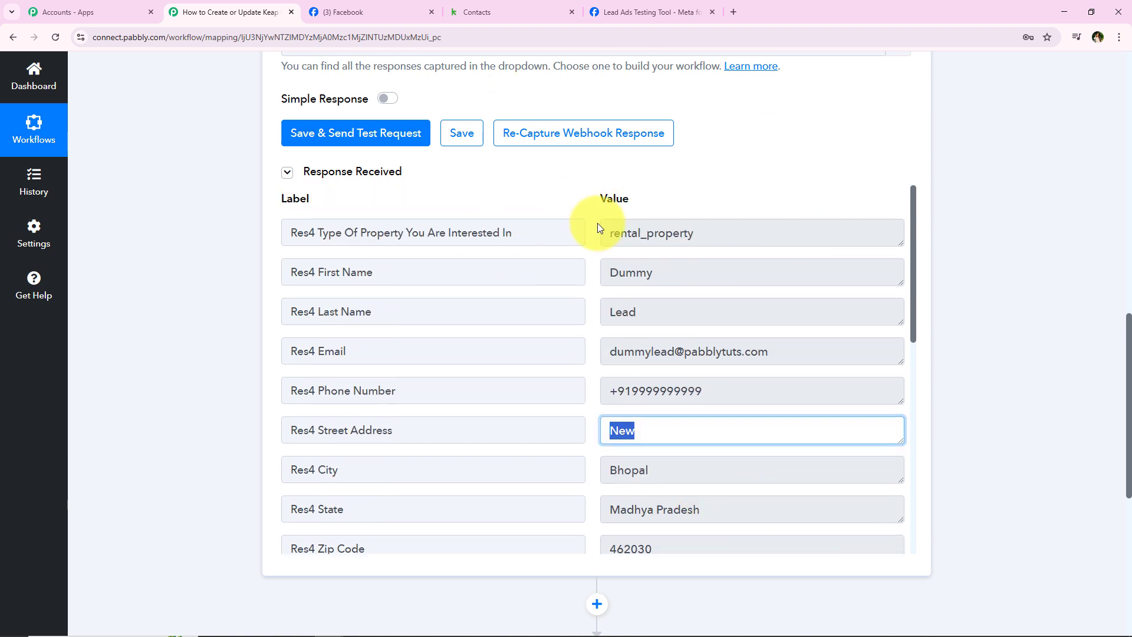
left_click(725, 232)
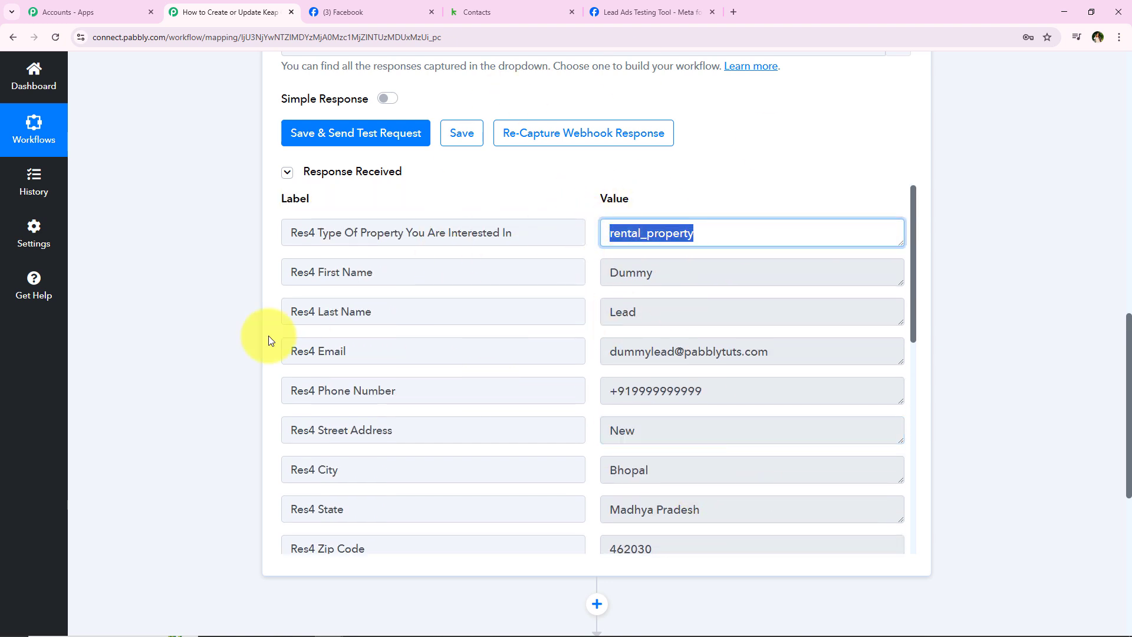
left_click(213, 436)
middle_click(214, 437)
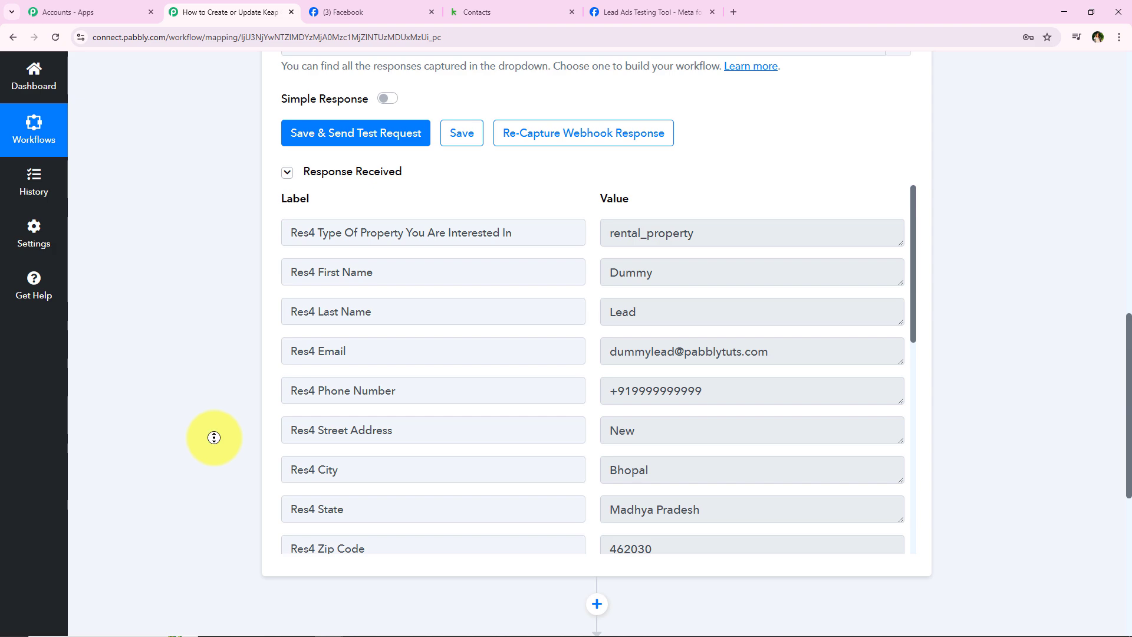
middle_click(169, 250)
Step: Collapse the Facebook Lead Ads trigger and expand the second step's app choices
left_click(265, 303)
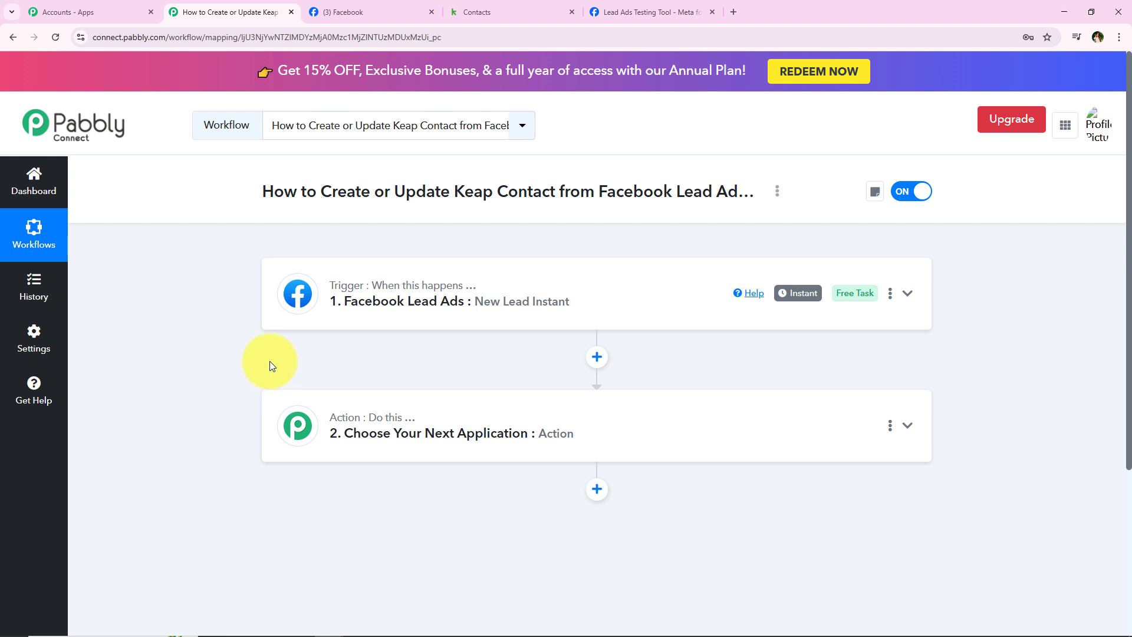
left_click_drag(323, 191, 557, 191)
left_click_drag(643, 194, 731, 207)
left_click(489, 504)
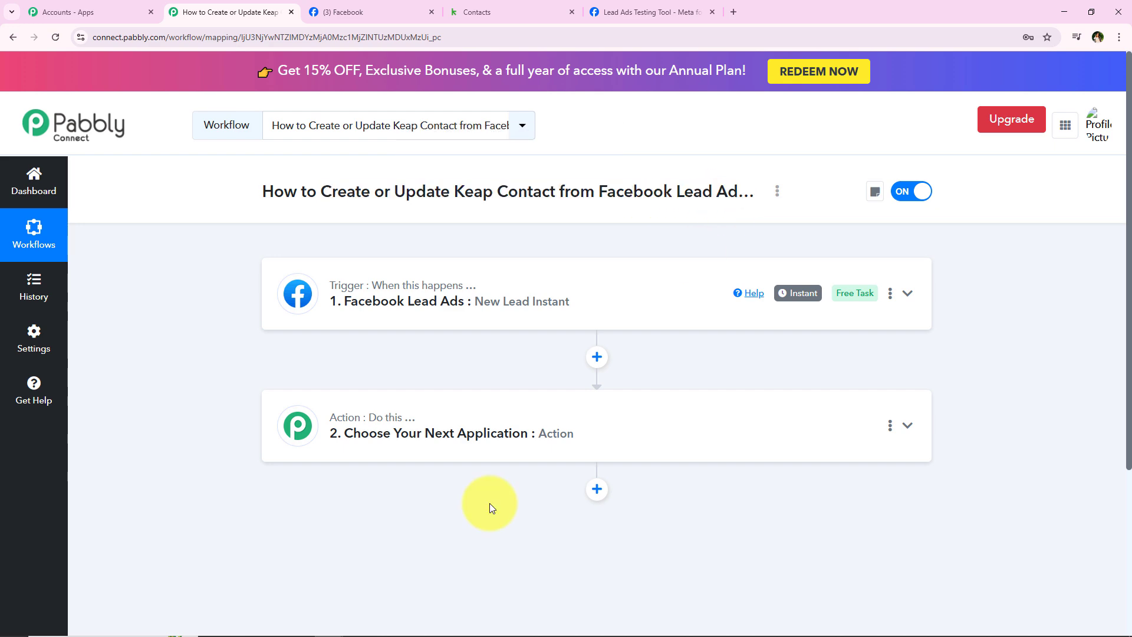
left_click(410, 399)
Step: Set the action app to Infusionsoft by Keap with the Create/Update Contact event
scroll(423, 392, "down", 2)
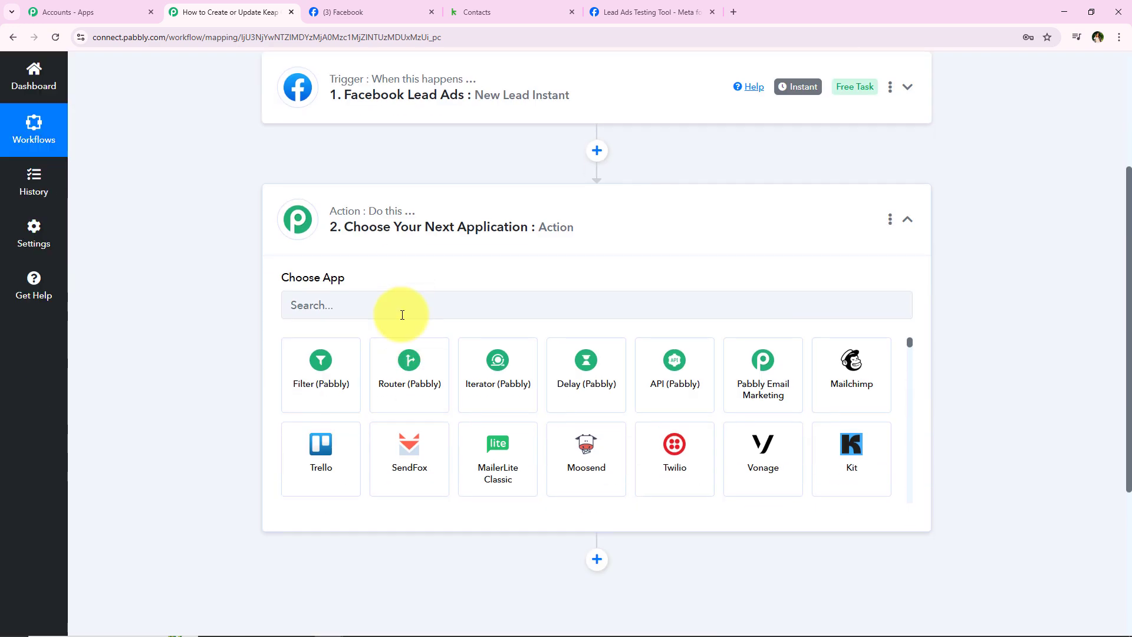
left_click(390, 310)
type("Ke")
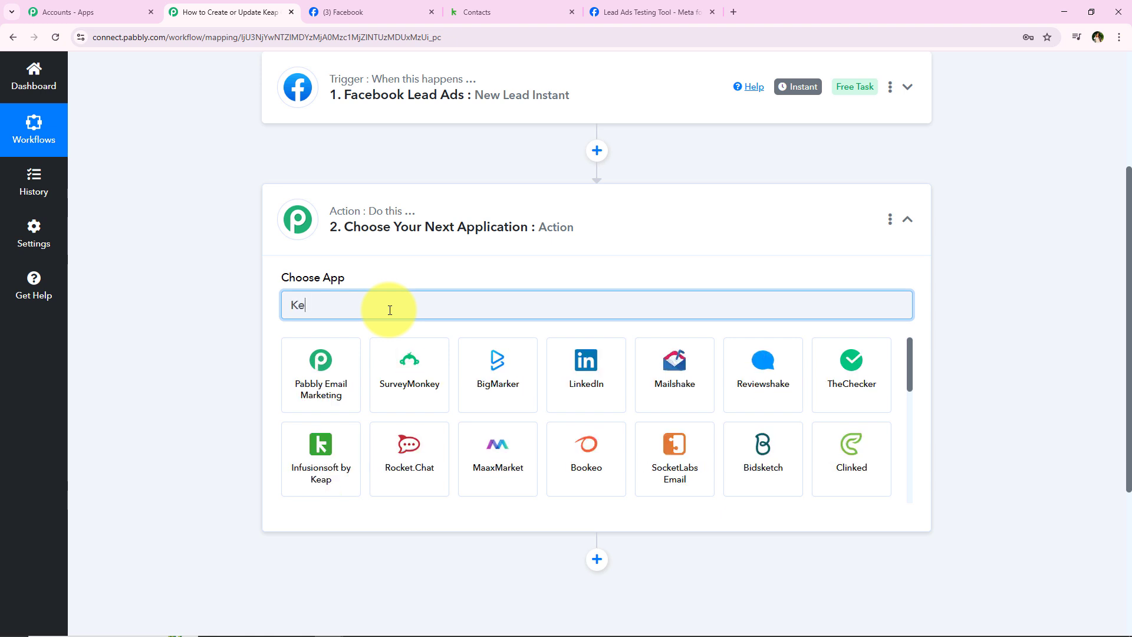
type("ap")
left_click(334, 344)
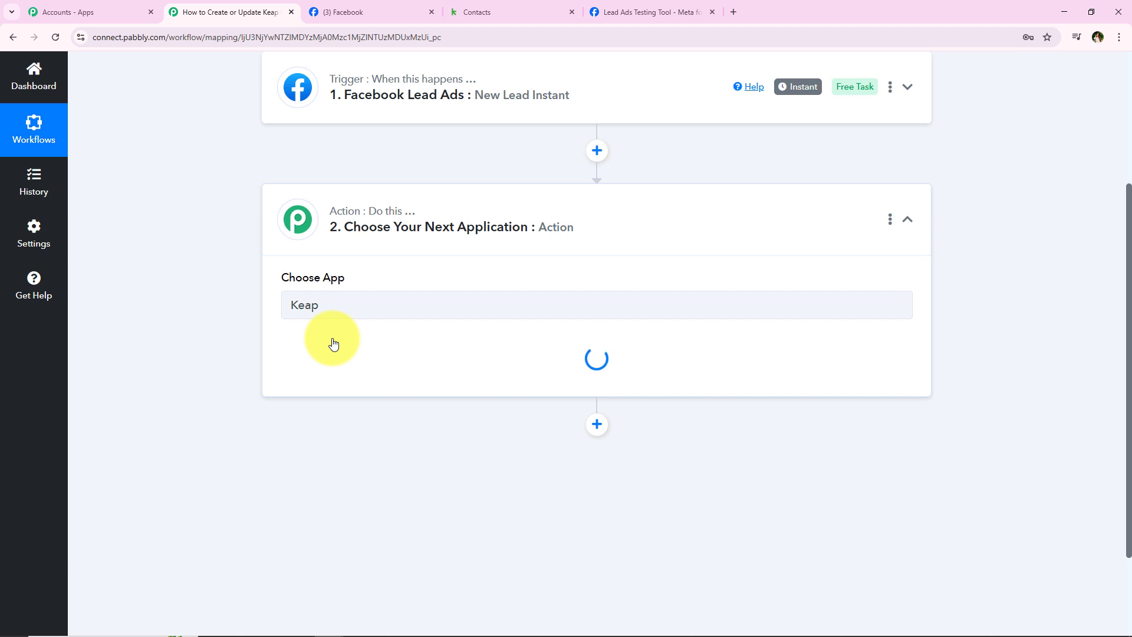
left_click(338, 370)
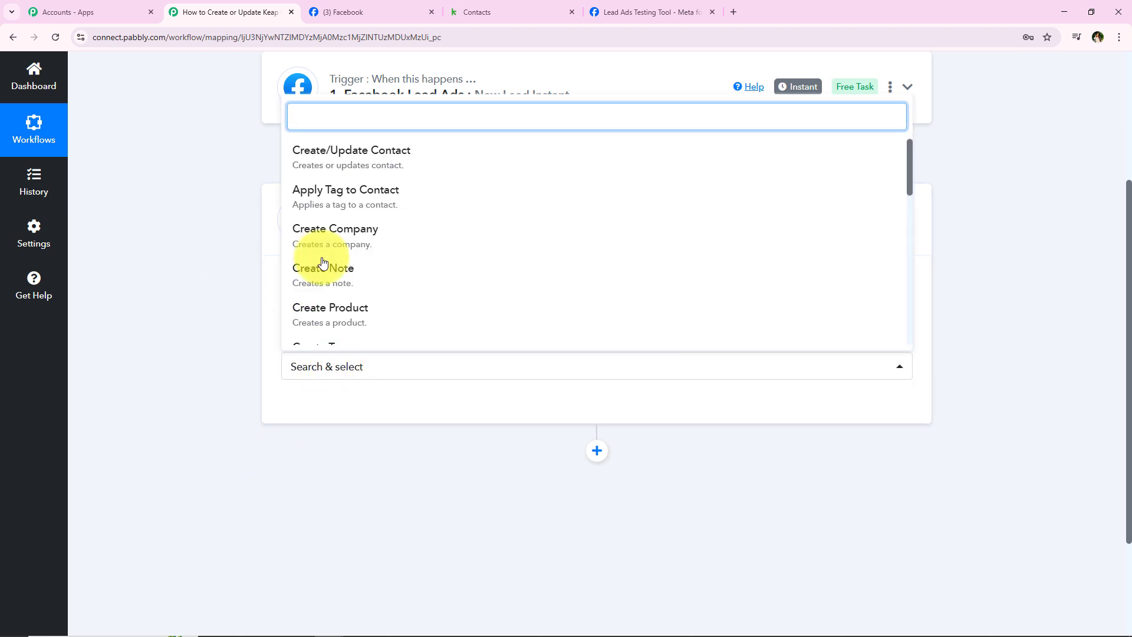
left_click(330, 172)
Step: Add a new Keap connection and allow Pabbly Connect access to the account
left_click(321, 406)
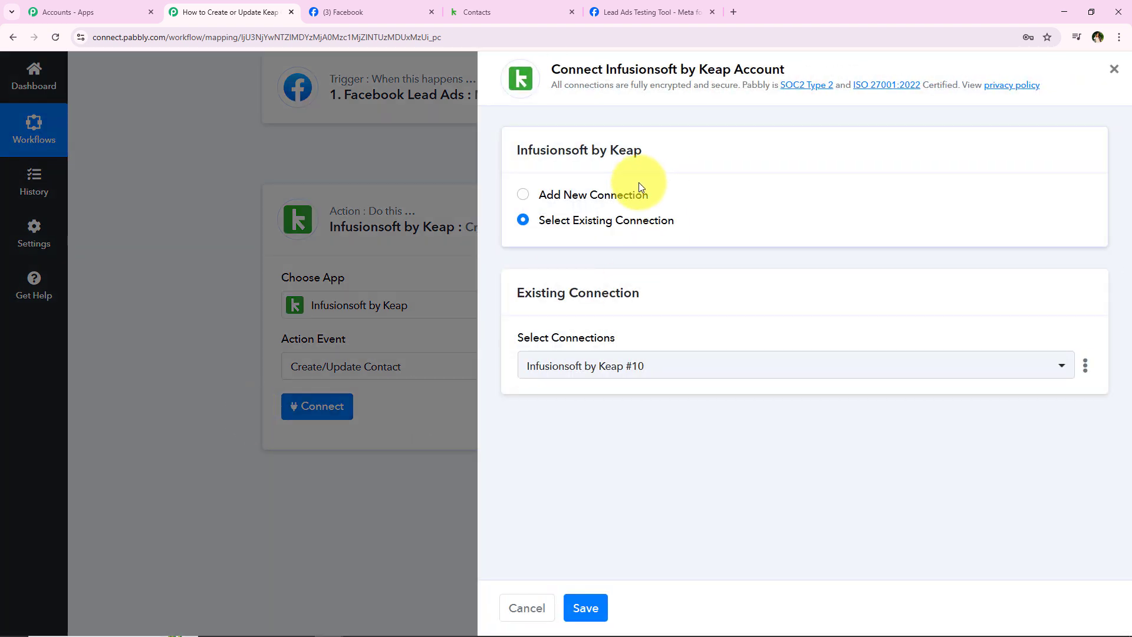
left_click(596, 195)
left_click(615, 224)
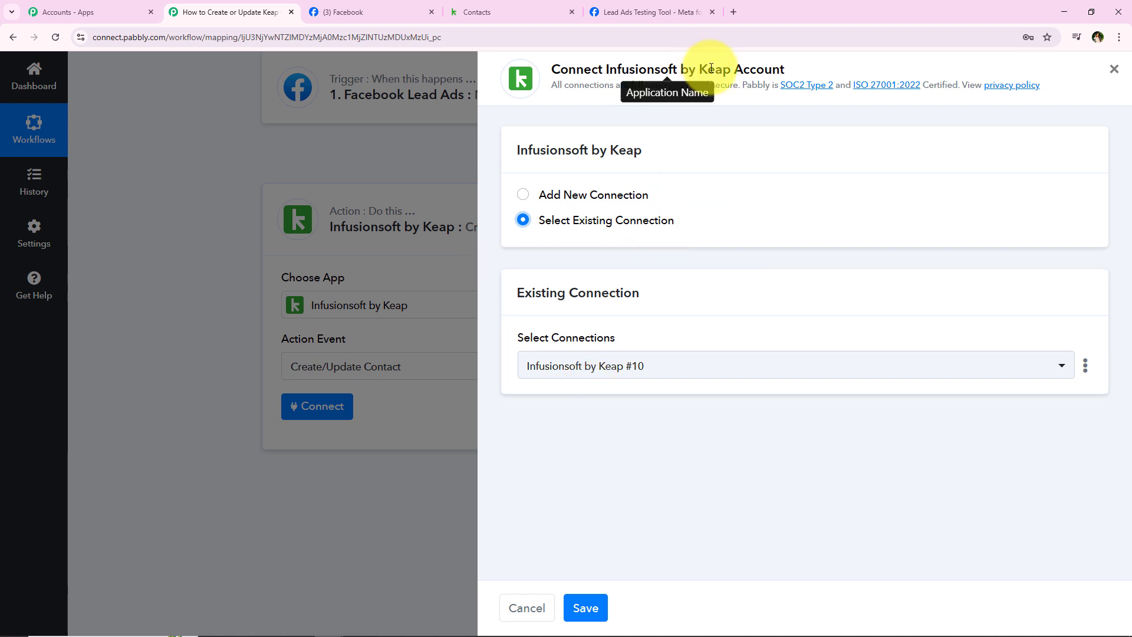
left_click(637, 237)
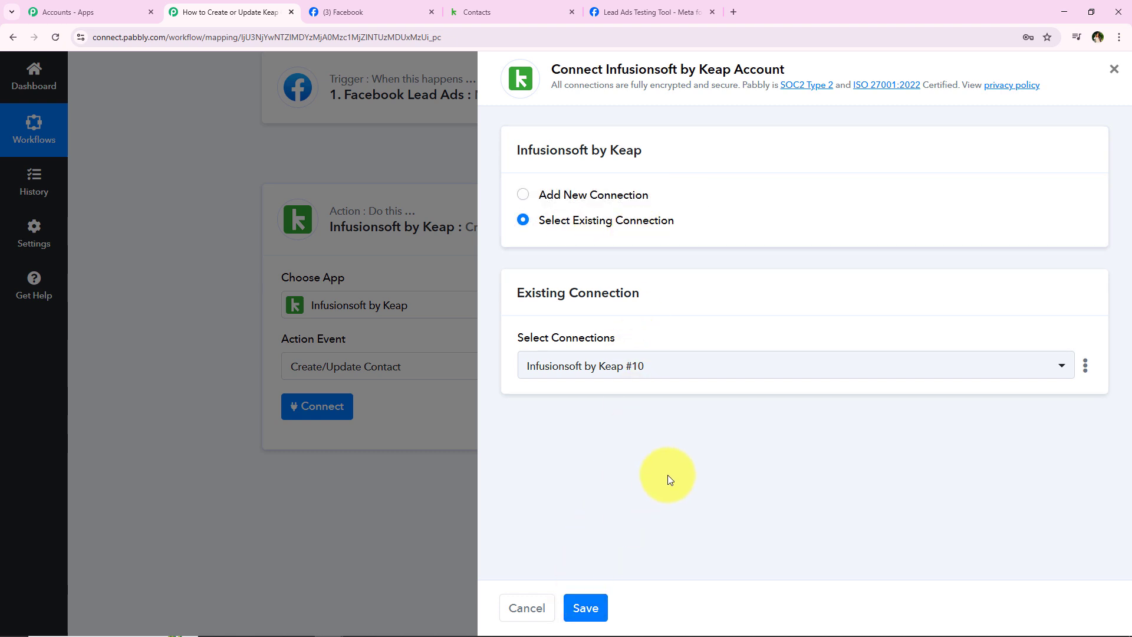
left_click(574, 196)
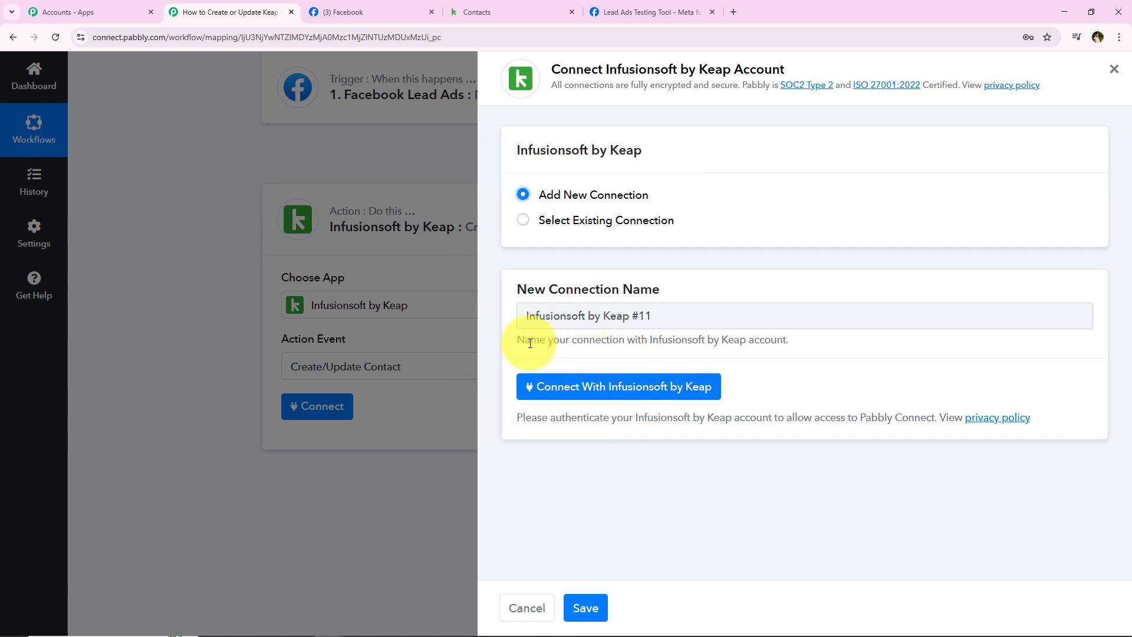
left_click(560, 386)
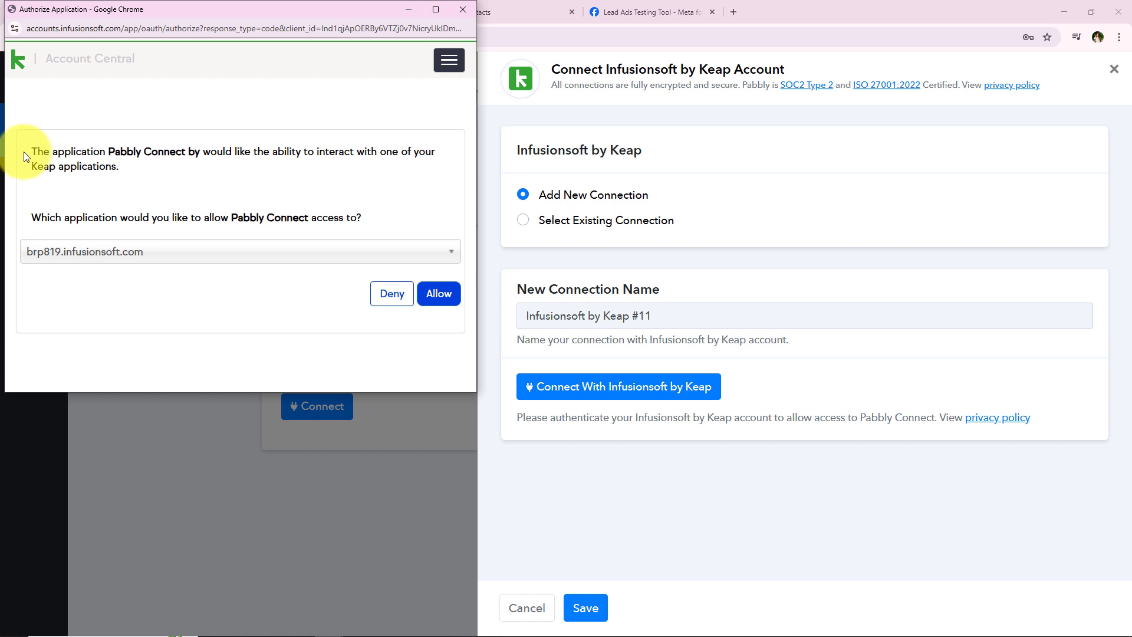
left_click_drag(24, 151, 429, 218)
left_click(430, 218)
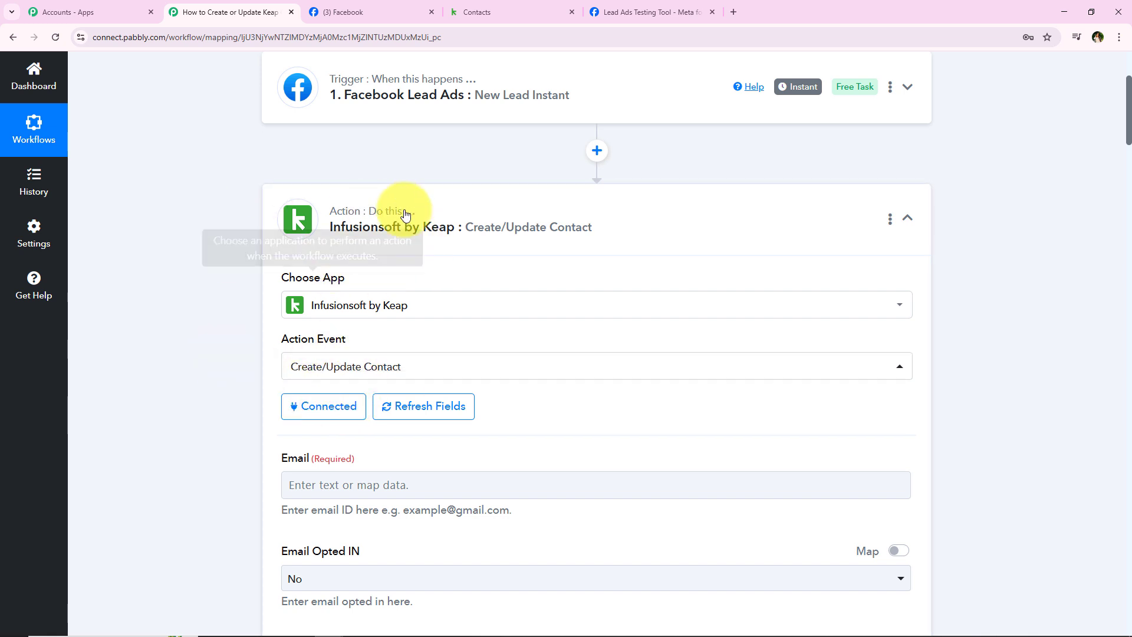
Step: Review the test lead's email value in the Facebook Lead Ads trigger response
scroll(218, 405, "down", 2)
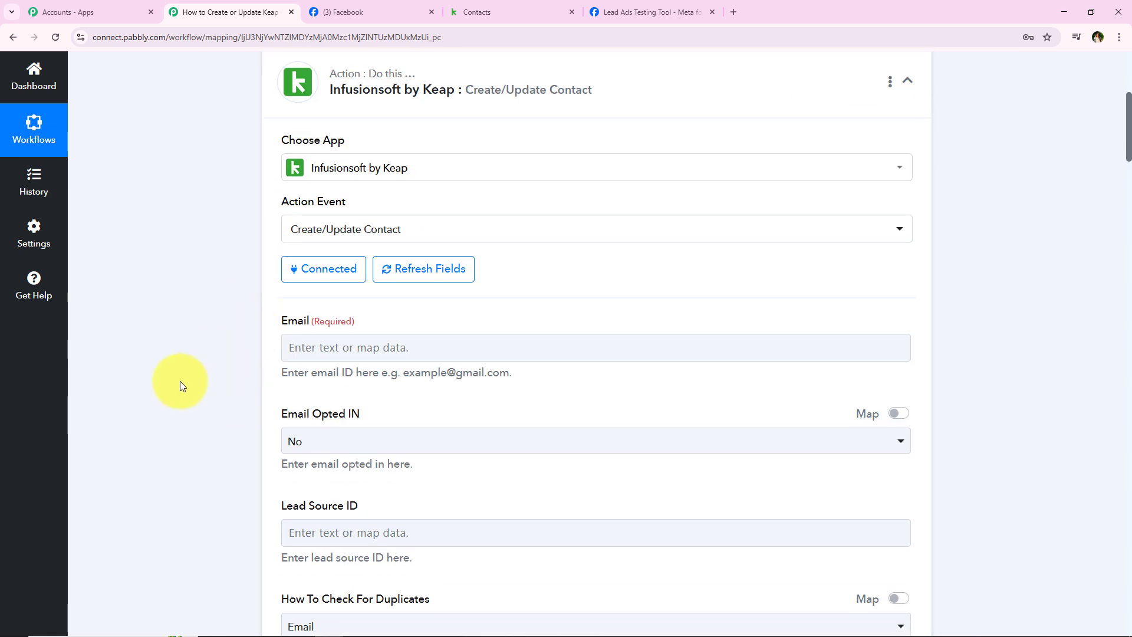
left_click(328, 349)
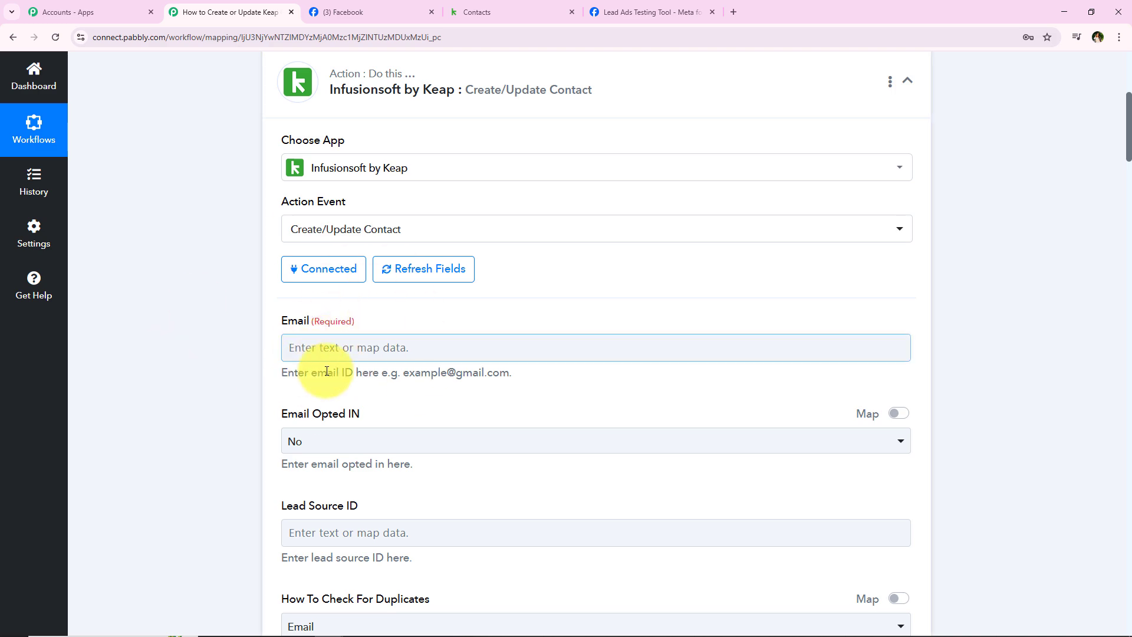
scroll(231, 381, "down", 2)
scroll(304, 251, "up", 7)
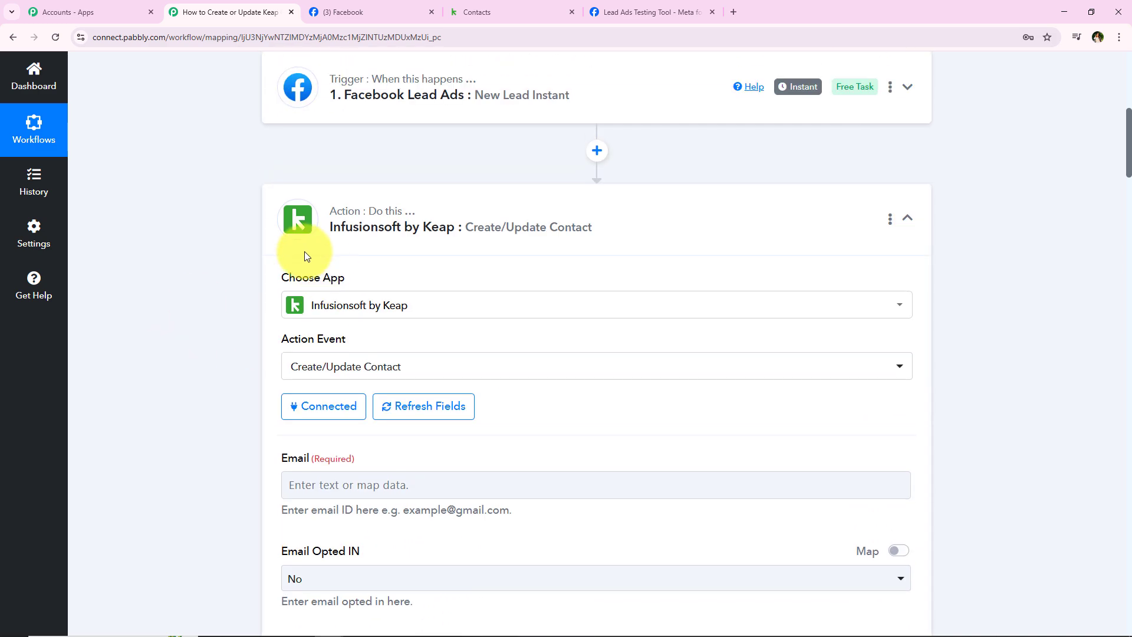
left_click(305, 311)
scroll(305, 311, "down", 4)
scroll(303, 316, "up", 4)
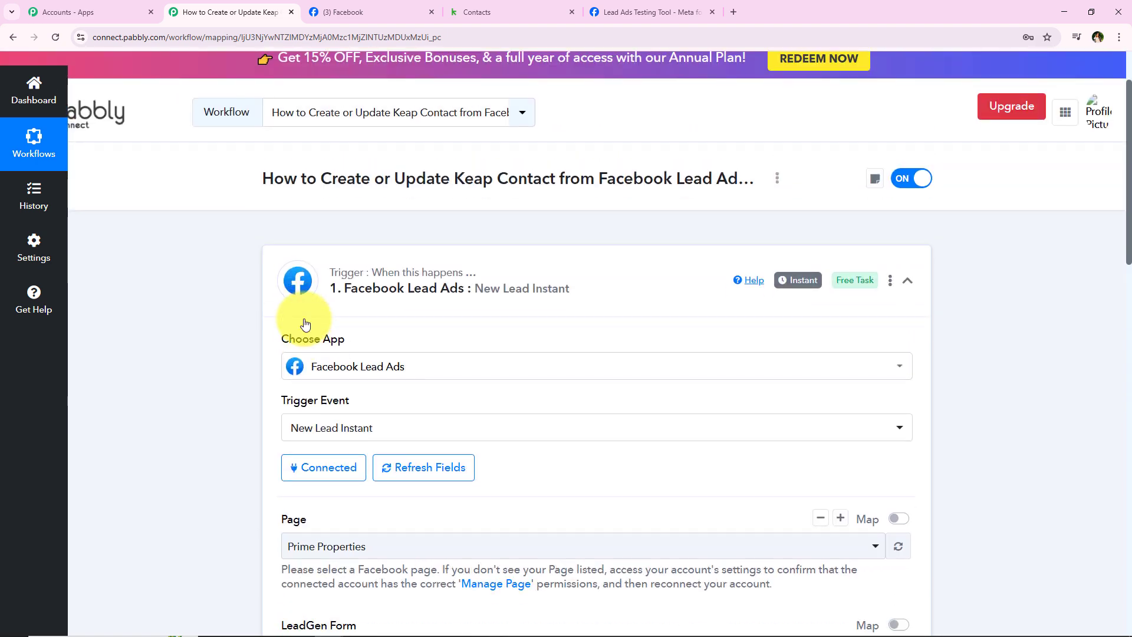
scroll(303, 323, "down", 15)
scroll(596, 205, "up", 7)
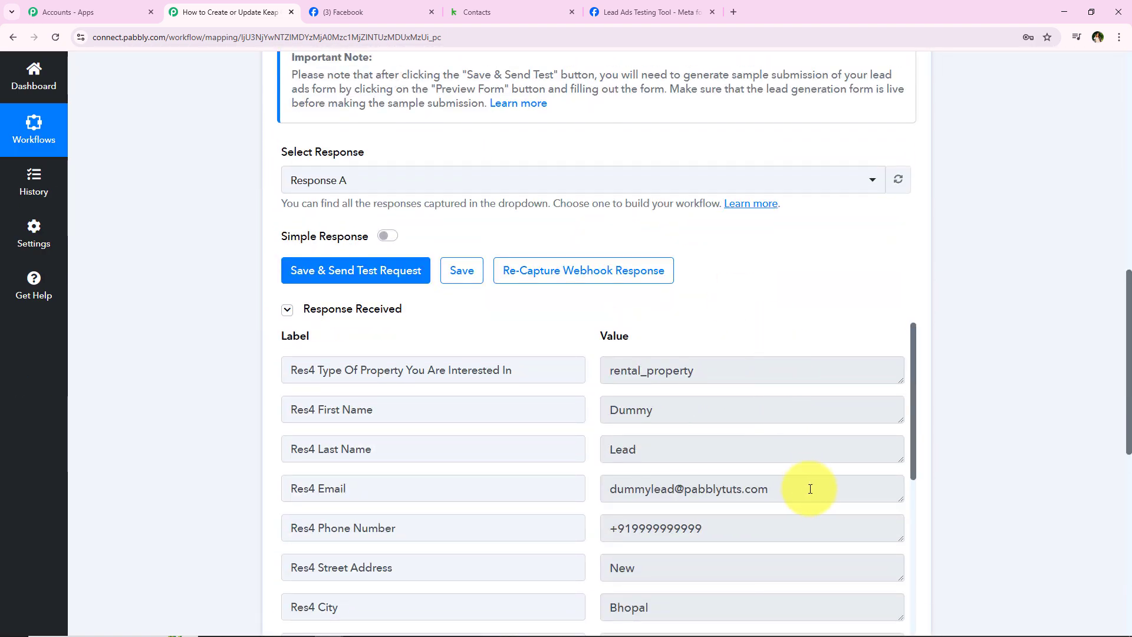
left_click_drag(809, 489, 595, 514)
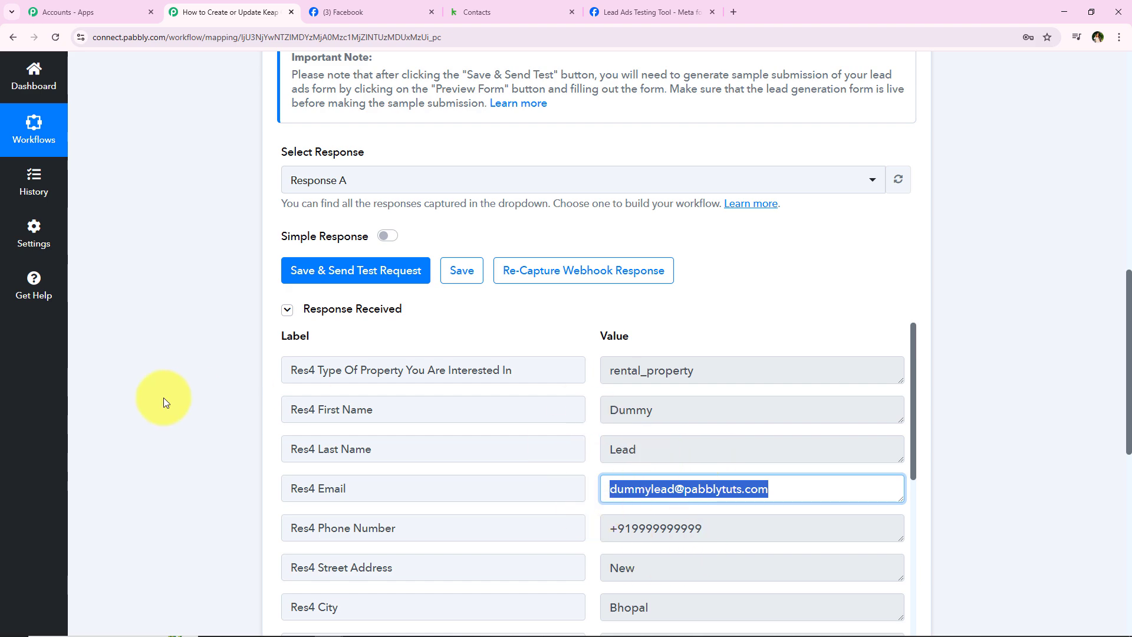
scroll(348, 482, "down", 5)
Step: Map the Keap Email field to the lead's Res4 Email from the trigger data
left_click(400, 536)
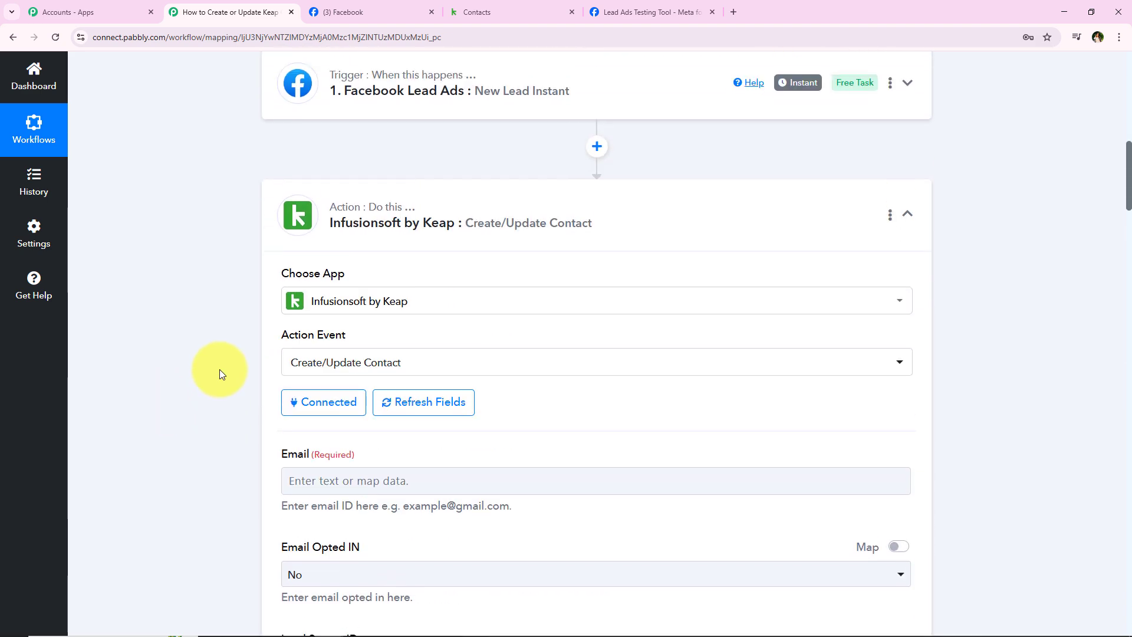
left_click(345, 354)
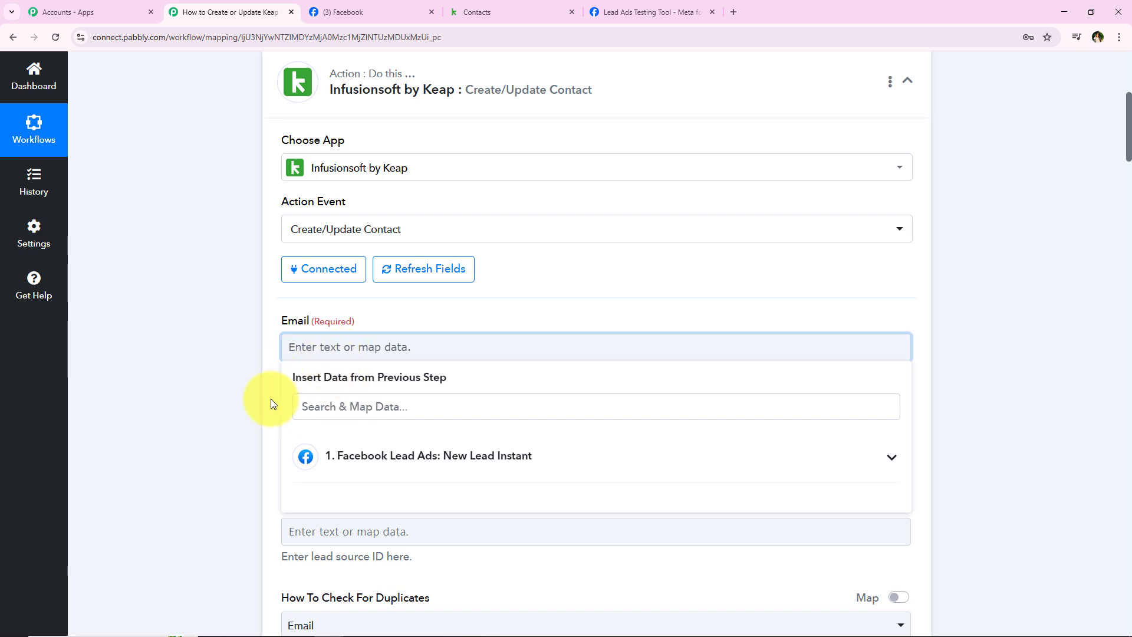
scroll(273, 402, "down", 2)
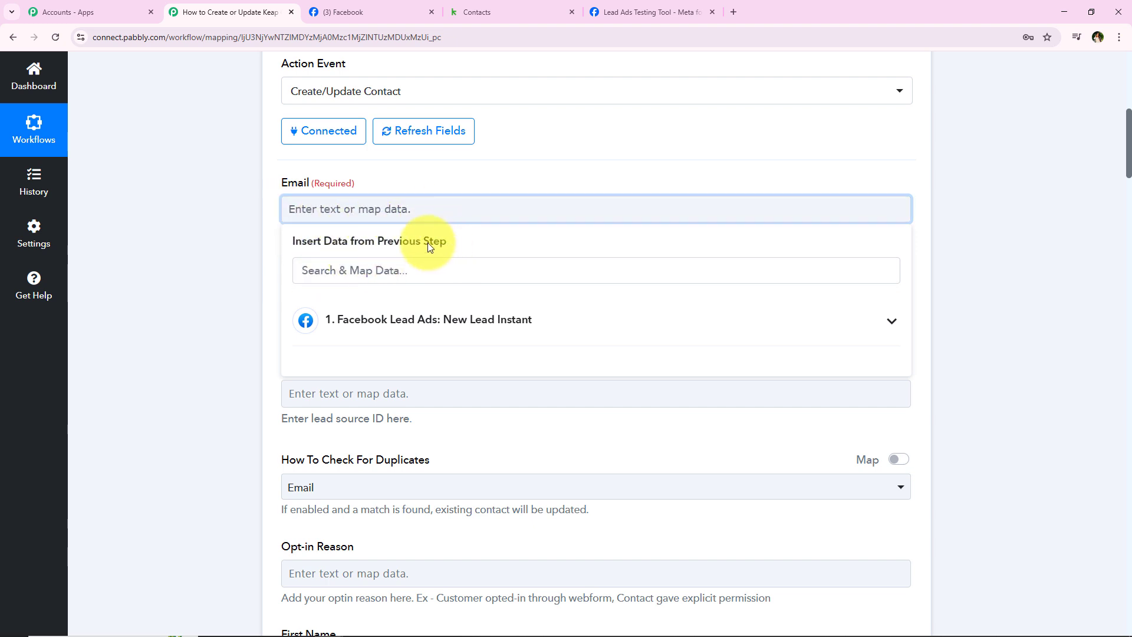
left_click(226, 300)
left_click(371, 208)
left_click(374, 318)
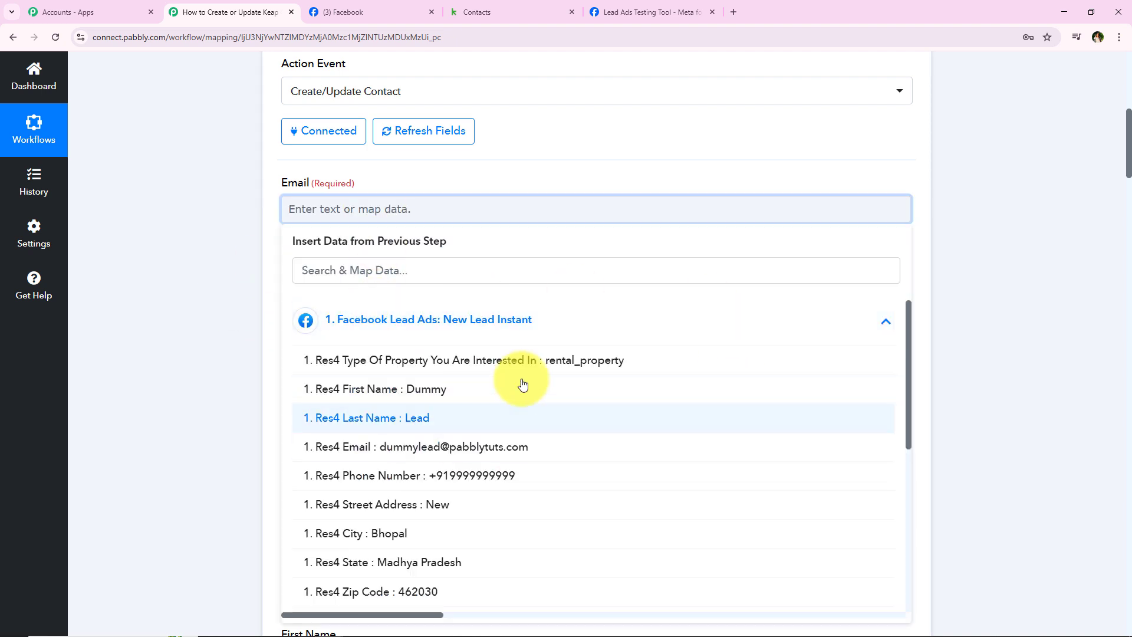
left_click(227, 380)
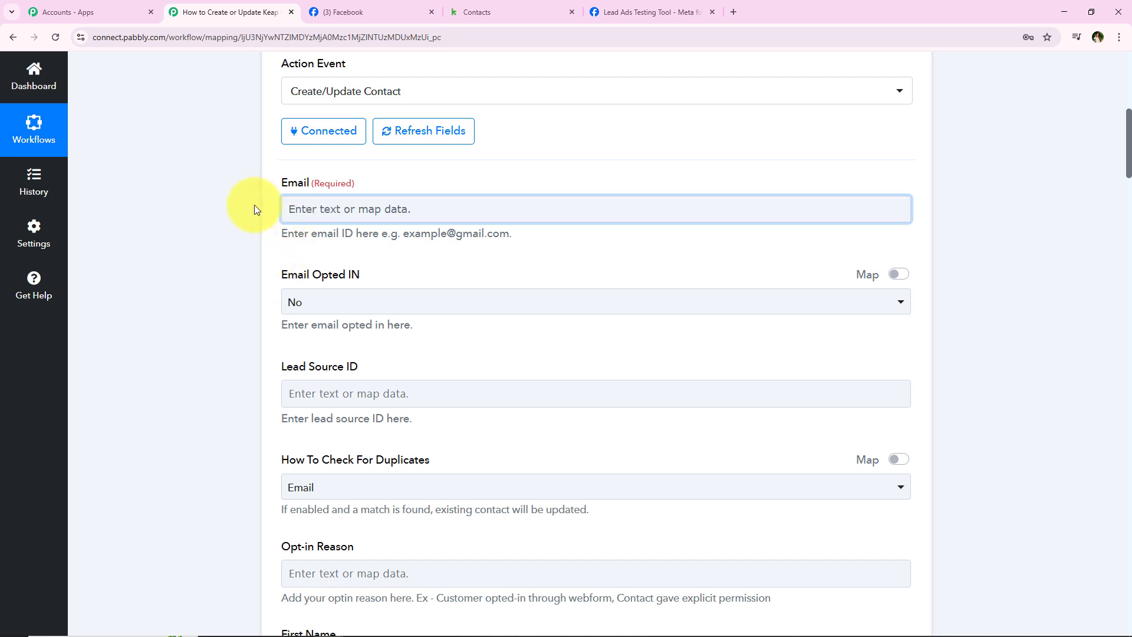
left_click(310, 213)
left_click(361, 298)
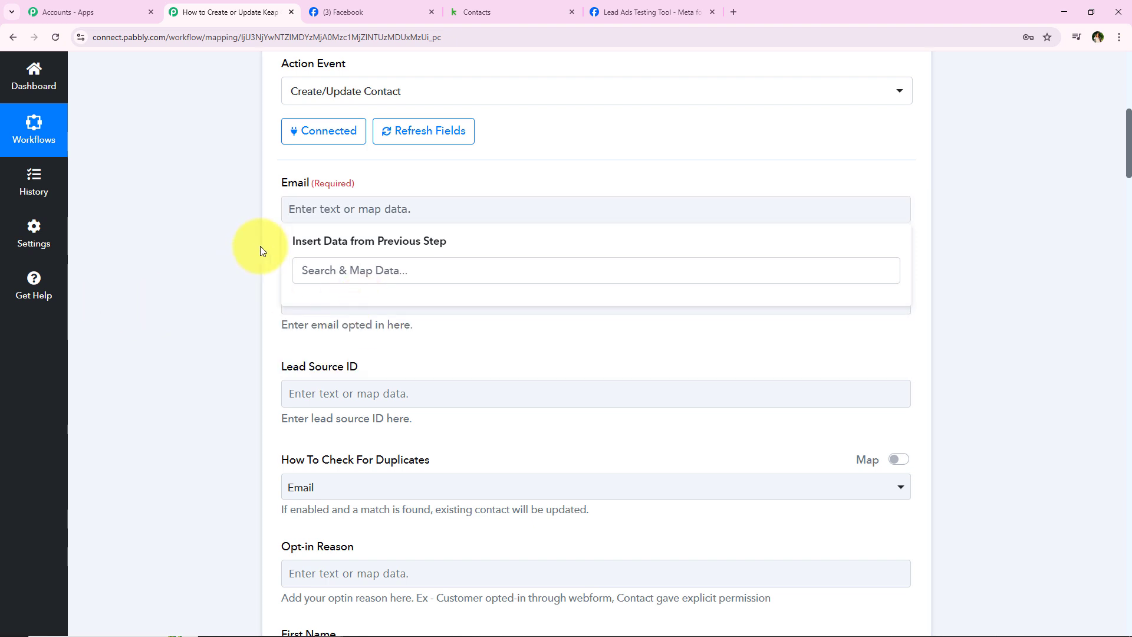
left_click(346, 208)
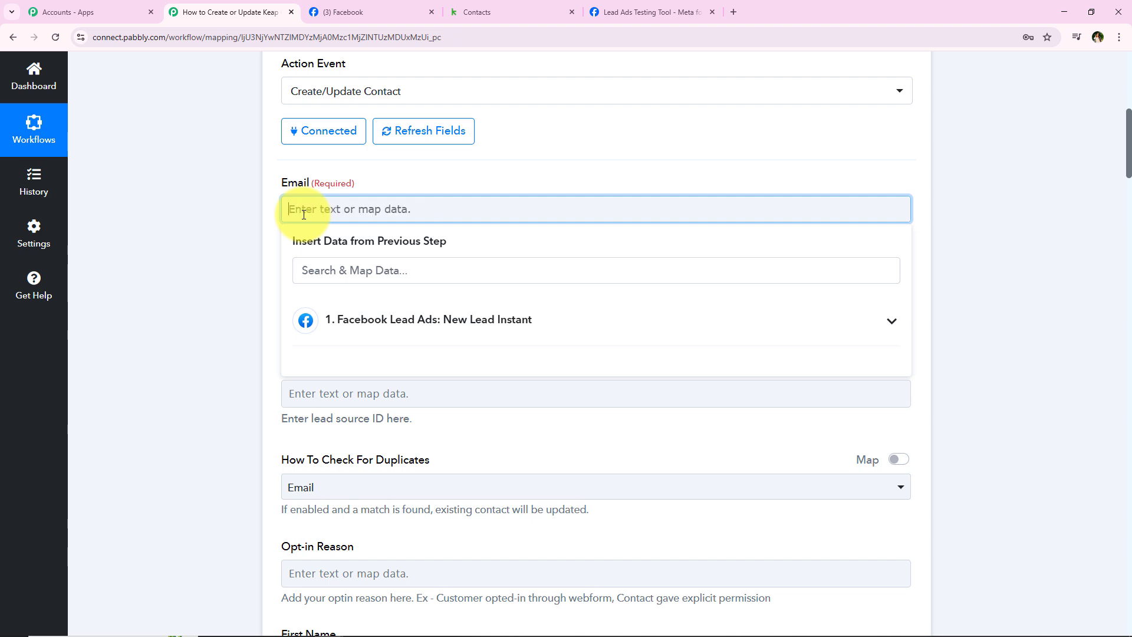
left_click(353, 322)
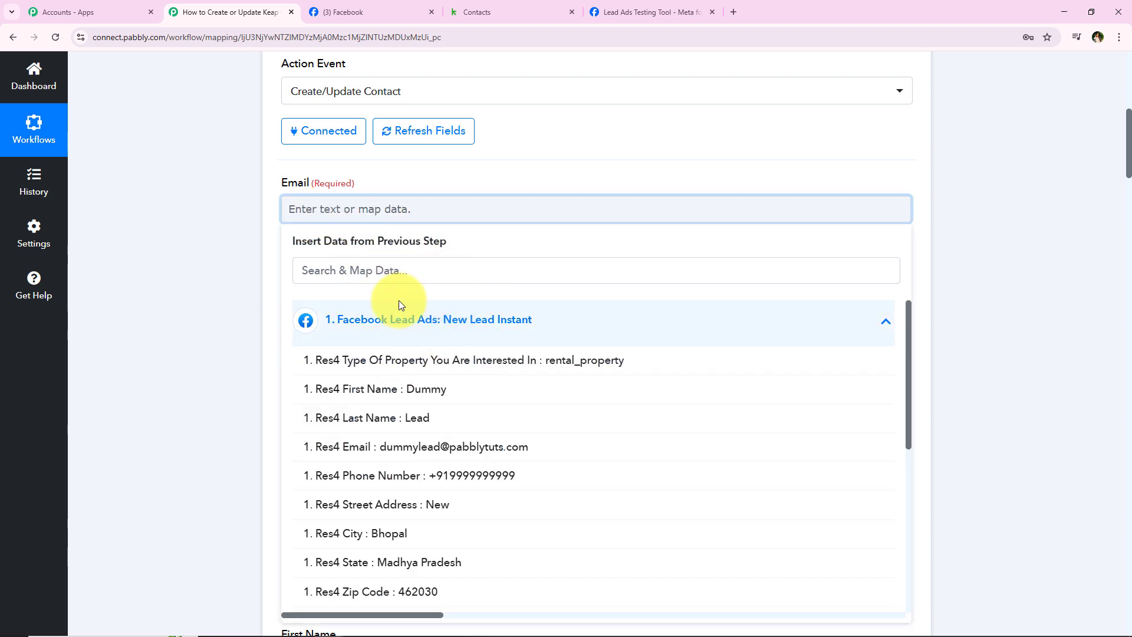
left_click(395, 446)
Step: Set Email Opted IN to Yes and keep Email as the duplicate check
left_click(222, 215)
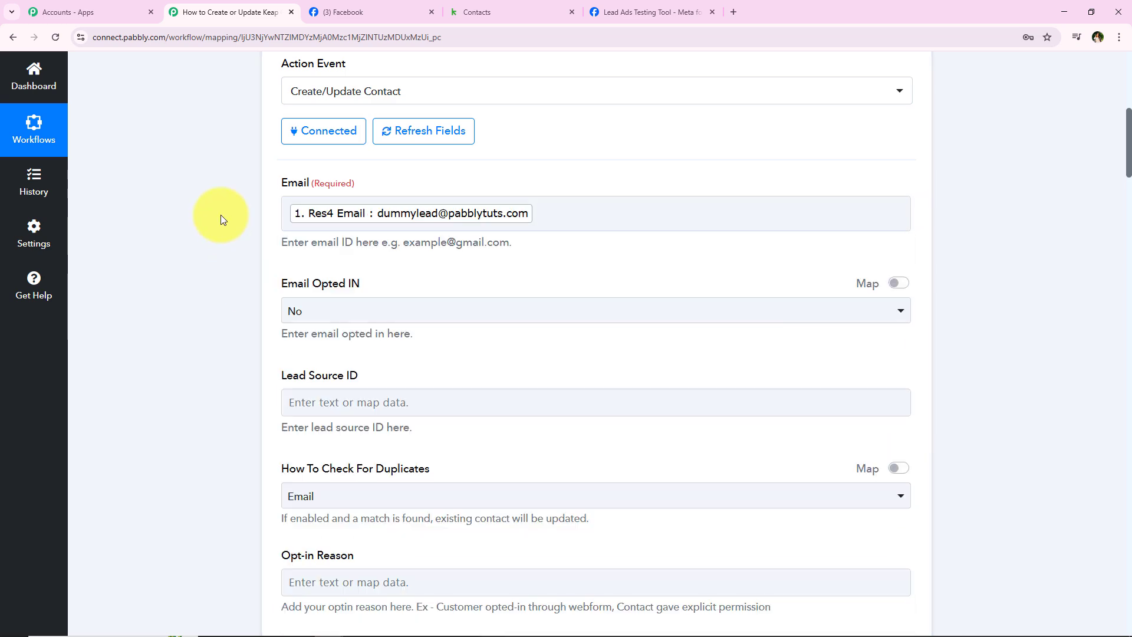
scroll(295, 301, "down", 2)
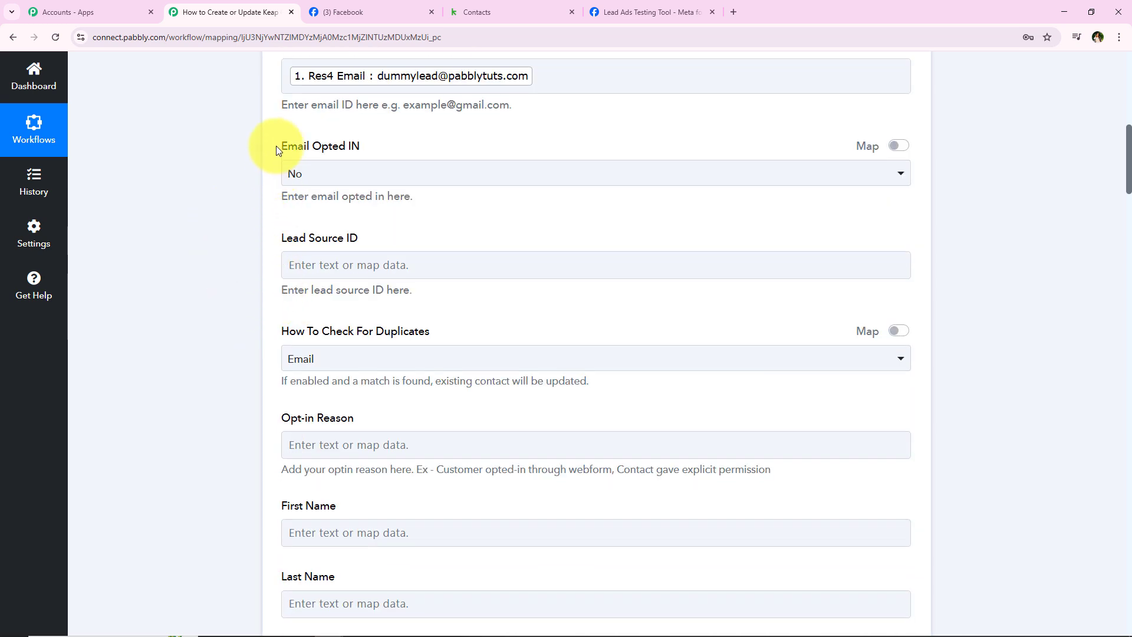
left_click_drag(275, 147, 298, 165)
left_click(327, 177)
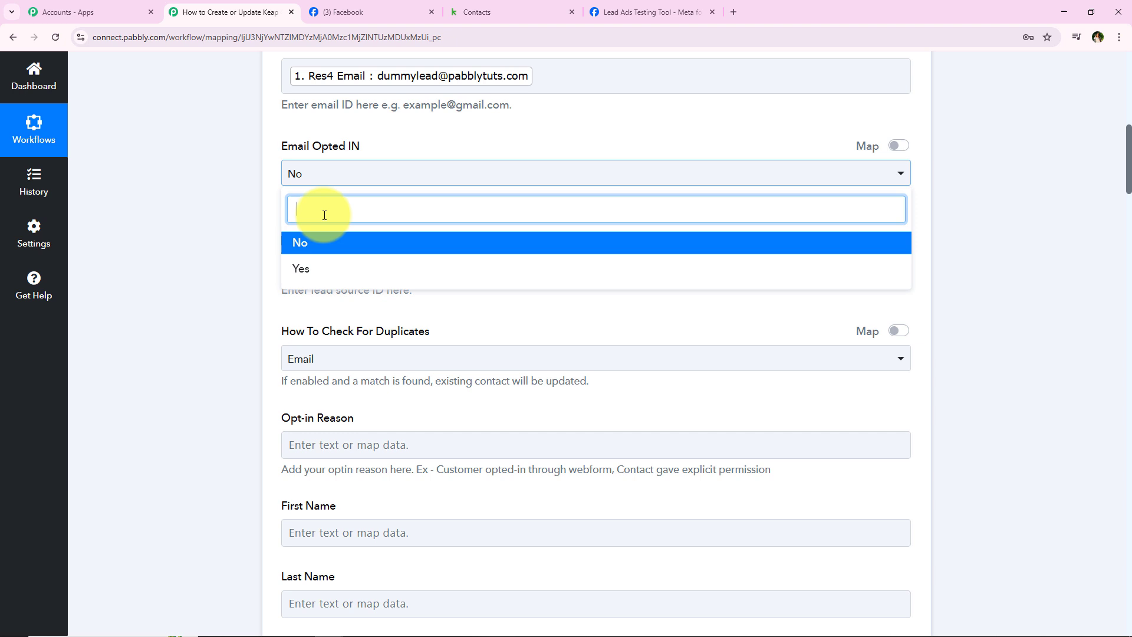
left_click(312, 277)
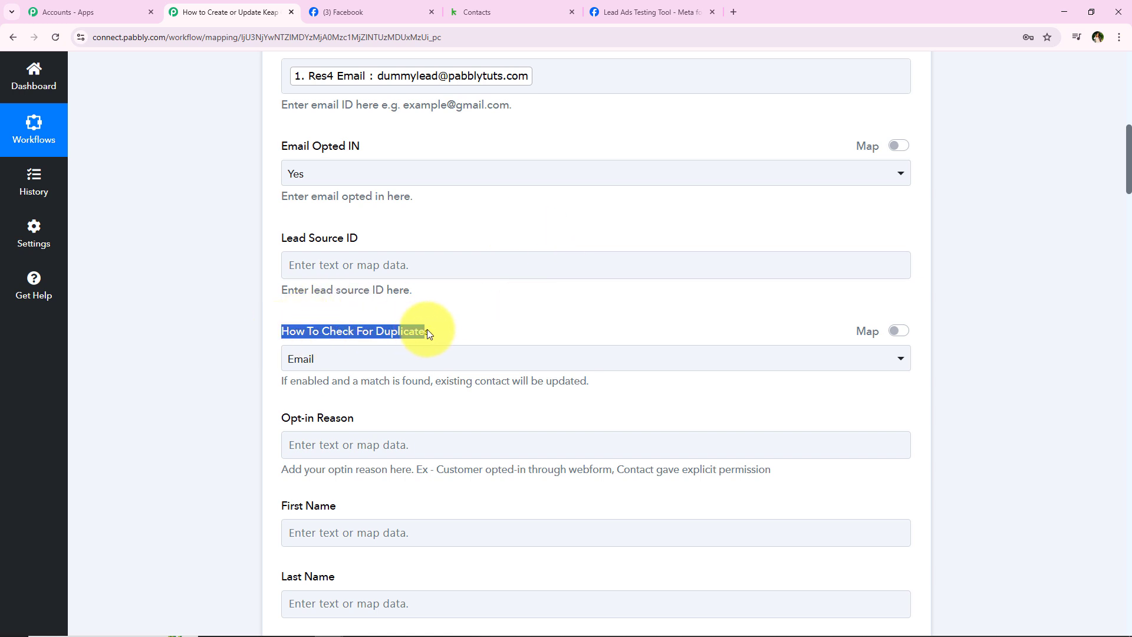
left_click(397, 359)
left_click(324, 430)
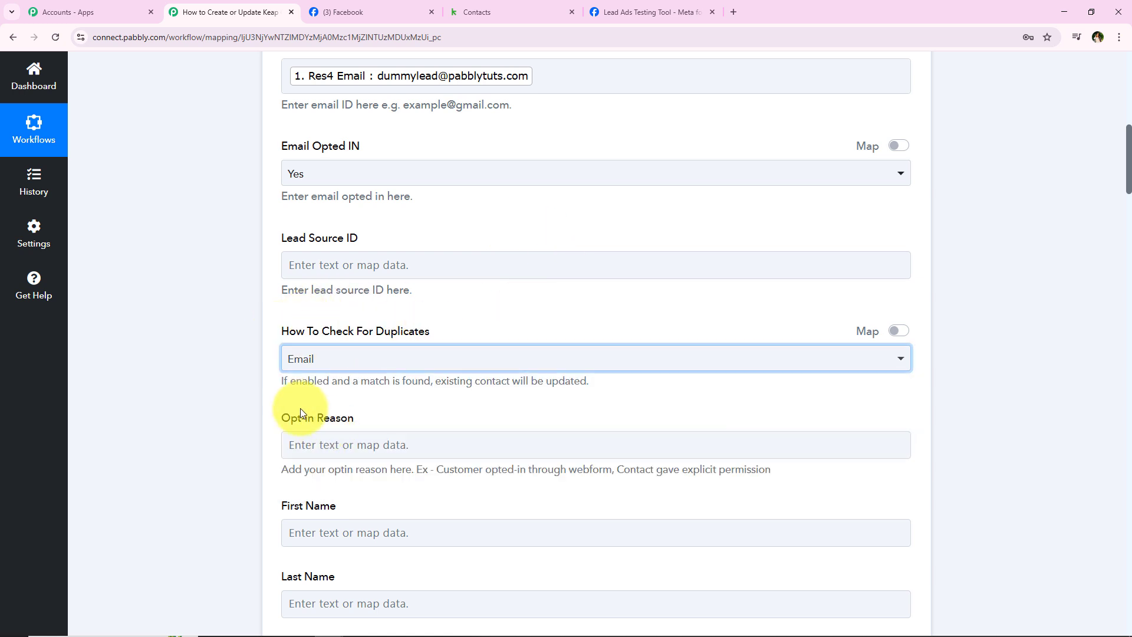
scroll(300, 411, "down", 2)
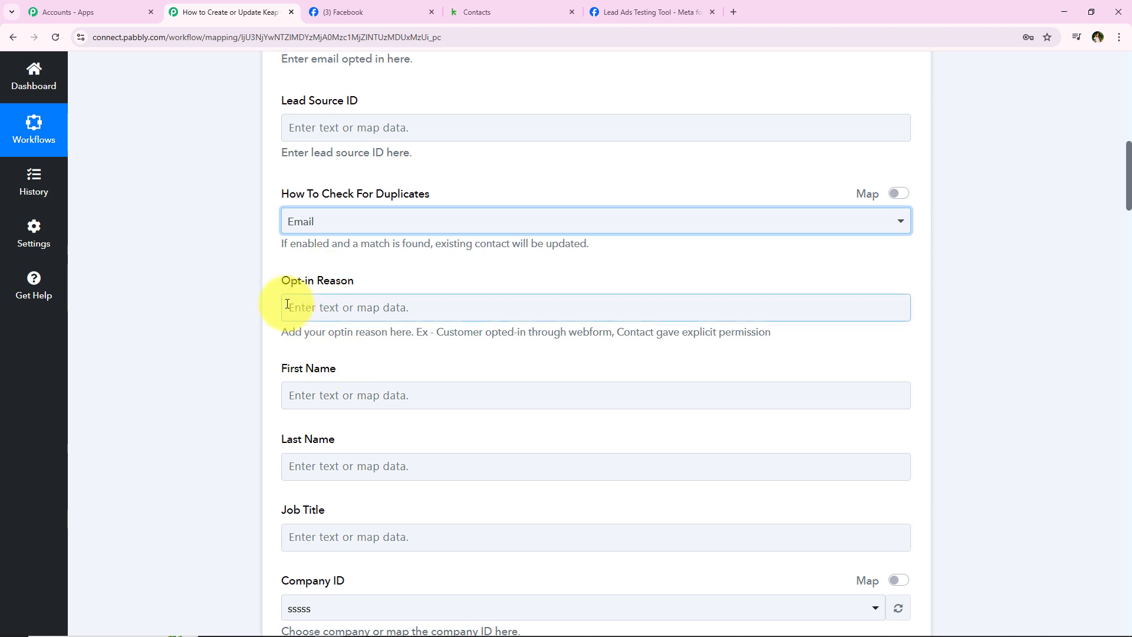
left_click_drag(282, 283, 366, 292)
left_click(364, 289)
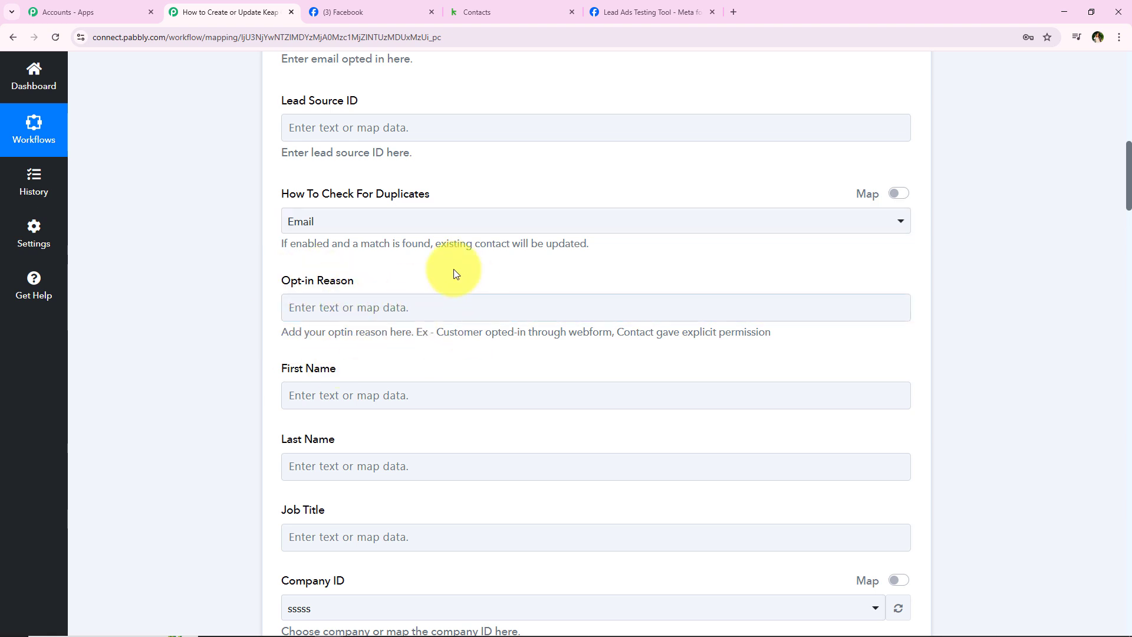
scroll(407, 300, "down", 2)
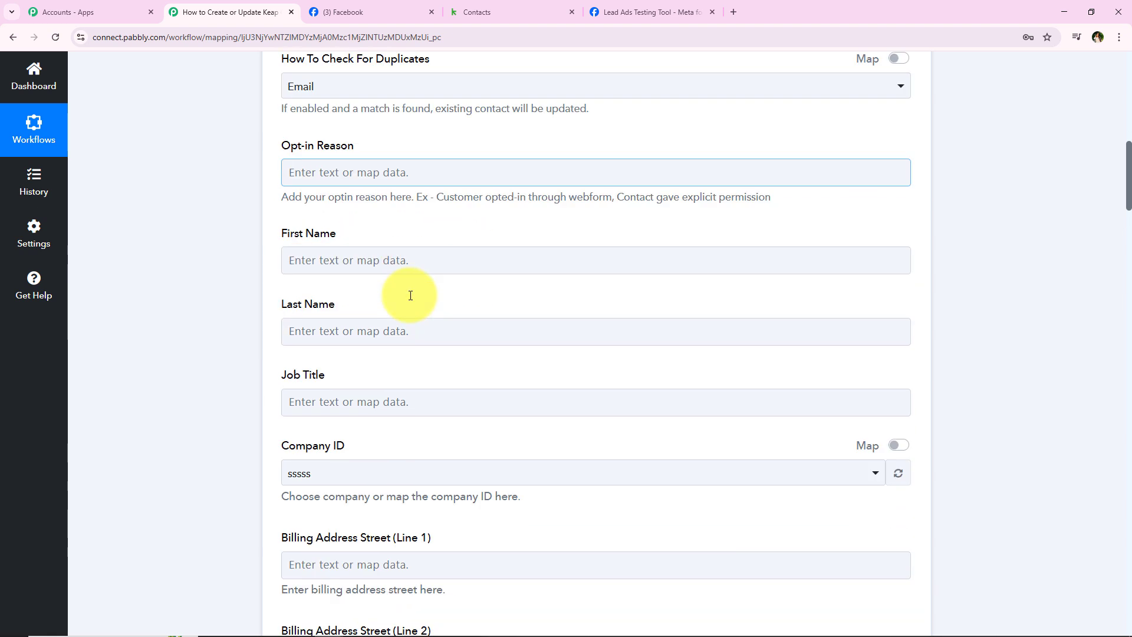
Step: Map First Name and Last Name to the lead's Res4 First Name and Res4 Last Name
left_click(319, 264)
left_click(368, 318)
type("fi")
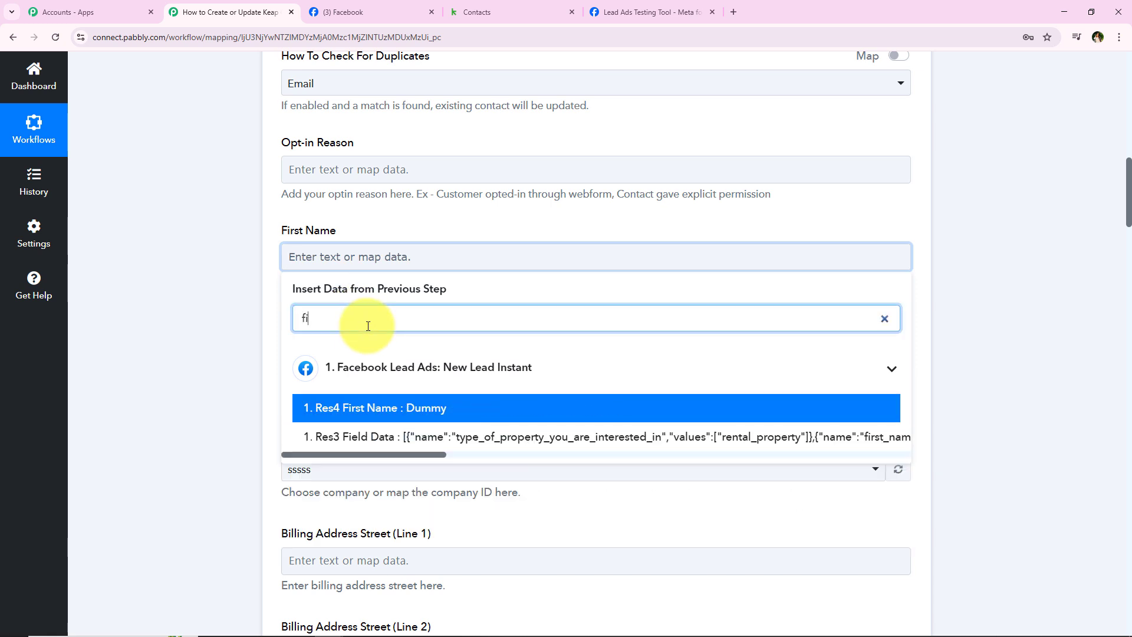
left_click(437, 407)
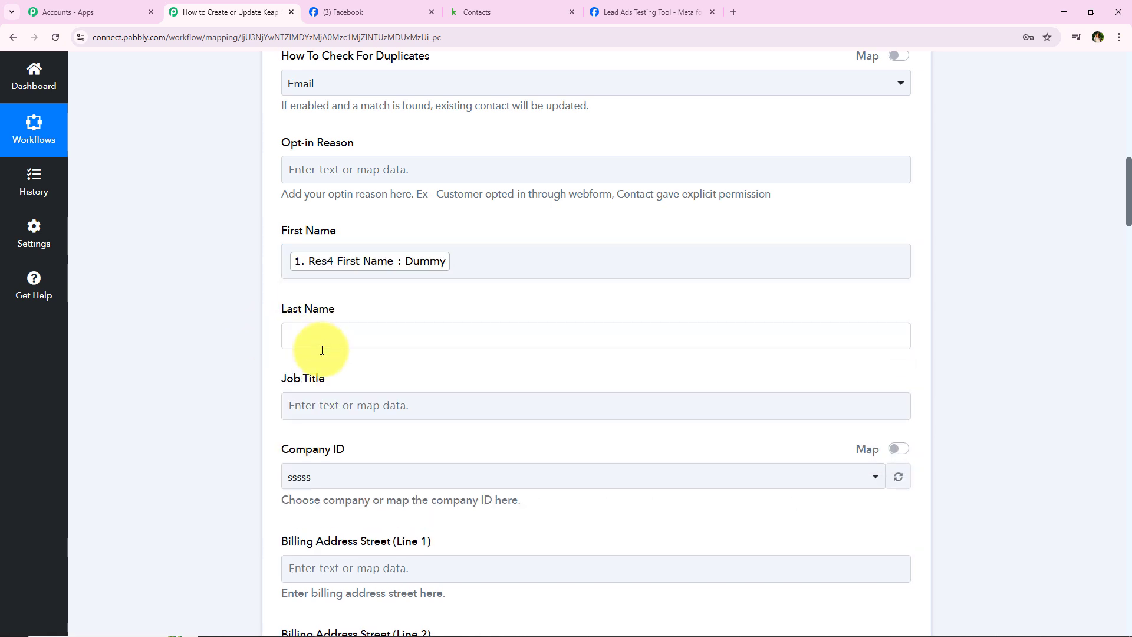
left_click(322, 348)
left_click(306, 393)
type("las")
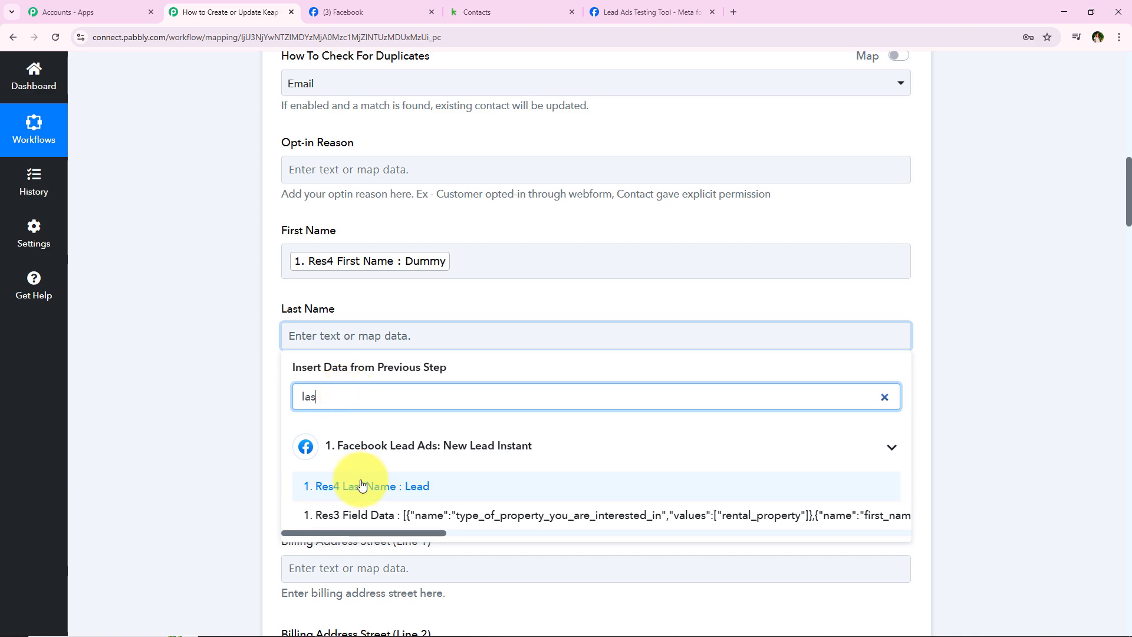
left_click(362, 485)
Step: Choose Pabbly as the Keap Company ID
scroll(224, 271, "down", 5)
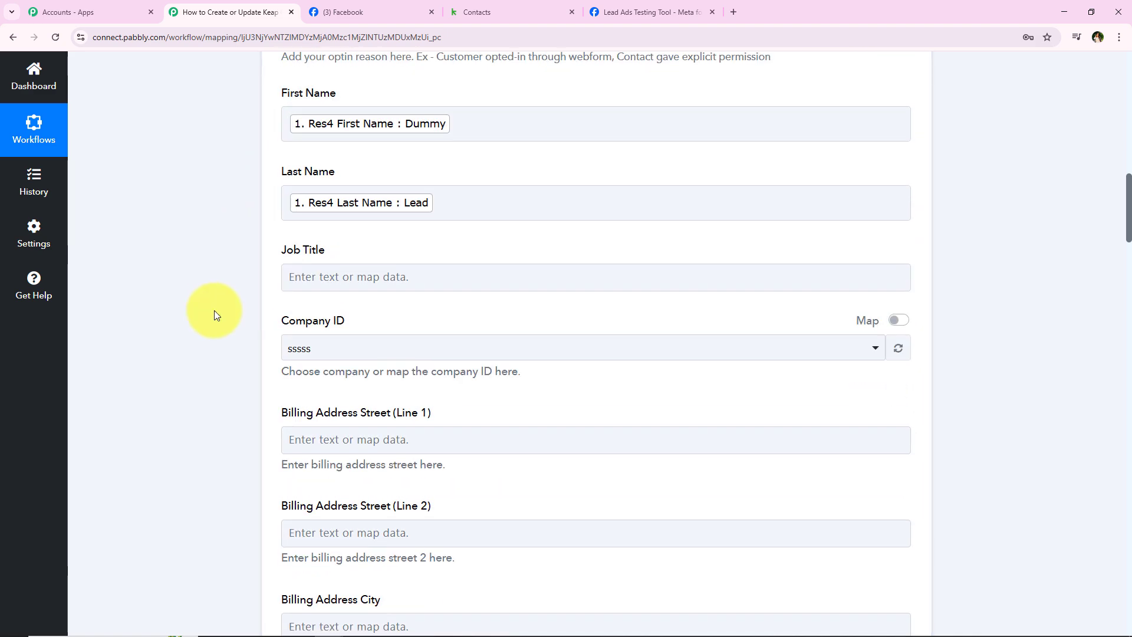
scroll(212, 298, "up", 3)
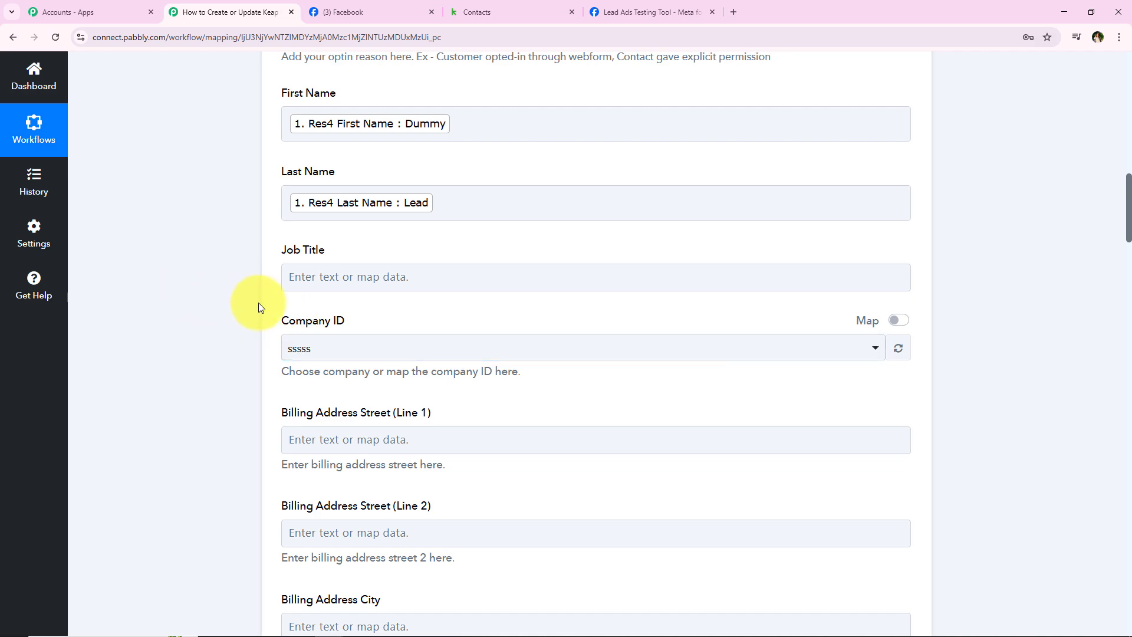
left_click(294, 348)
left_click(301, 442)
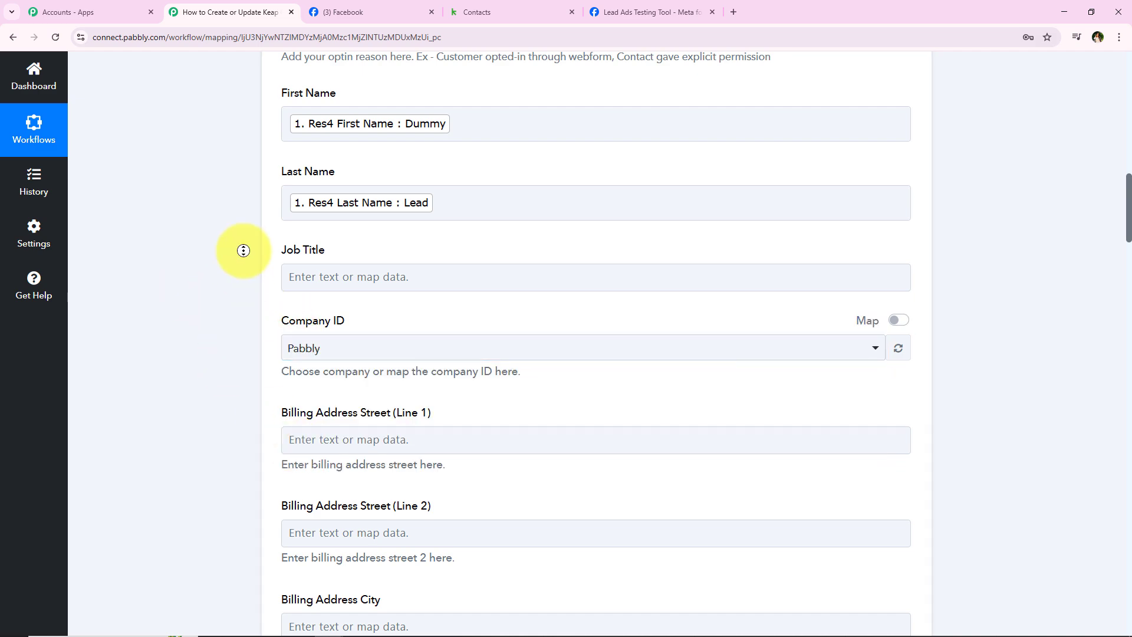
Step: Map Phone1 to the lead's Res4 Phone Number
scroll(244, 250, "down", 20)
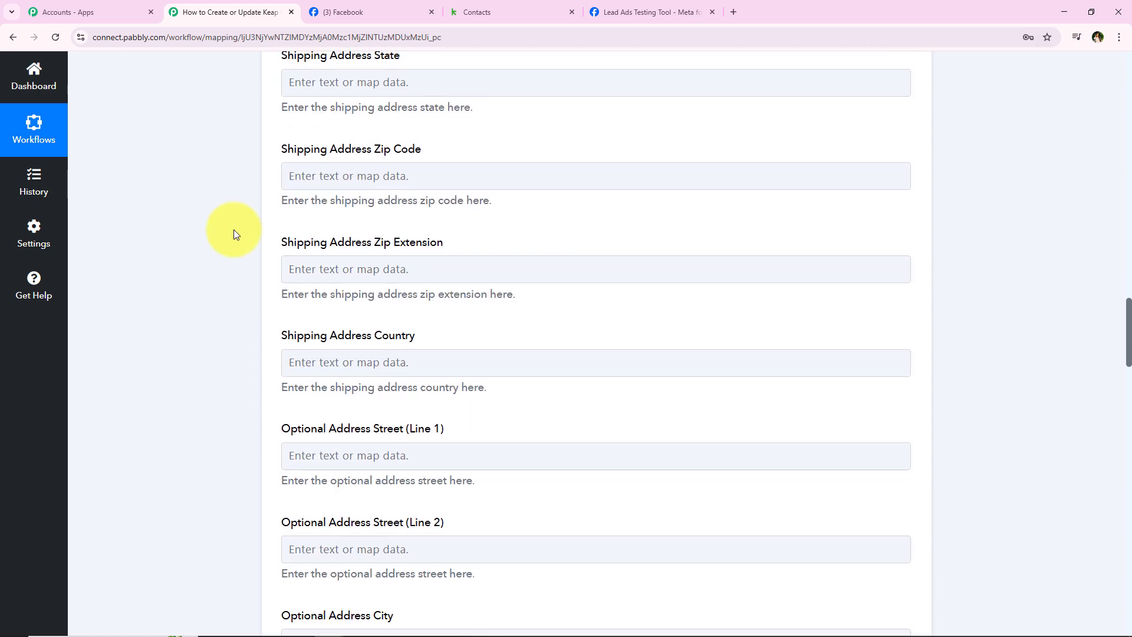
middle_click(237, 182)
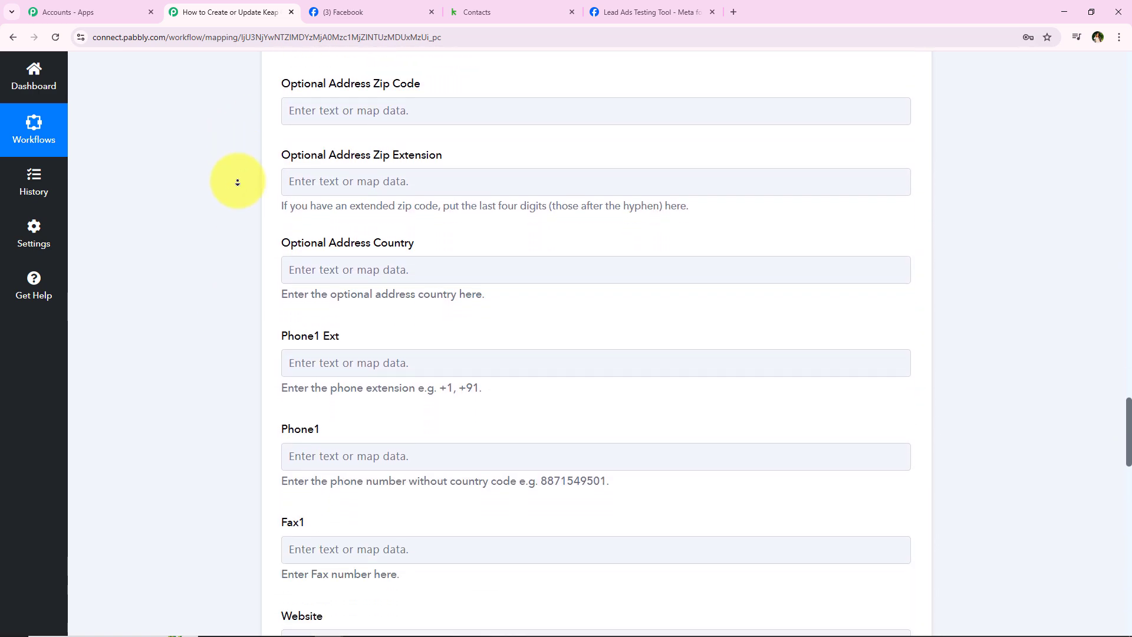
middle_click(238, 182)
left_click(351, 200)
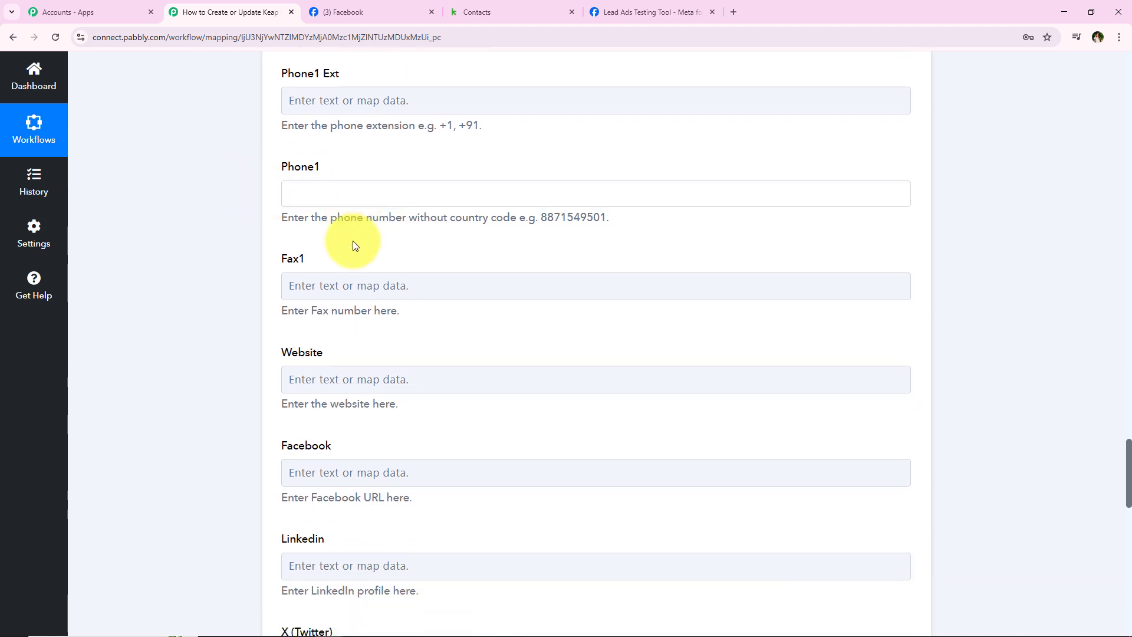
type("++")
key("BackSpace")
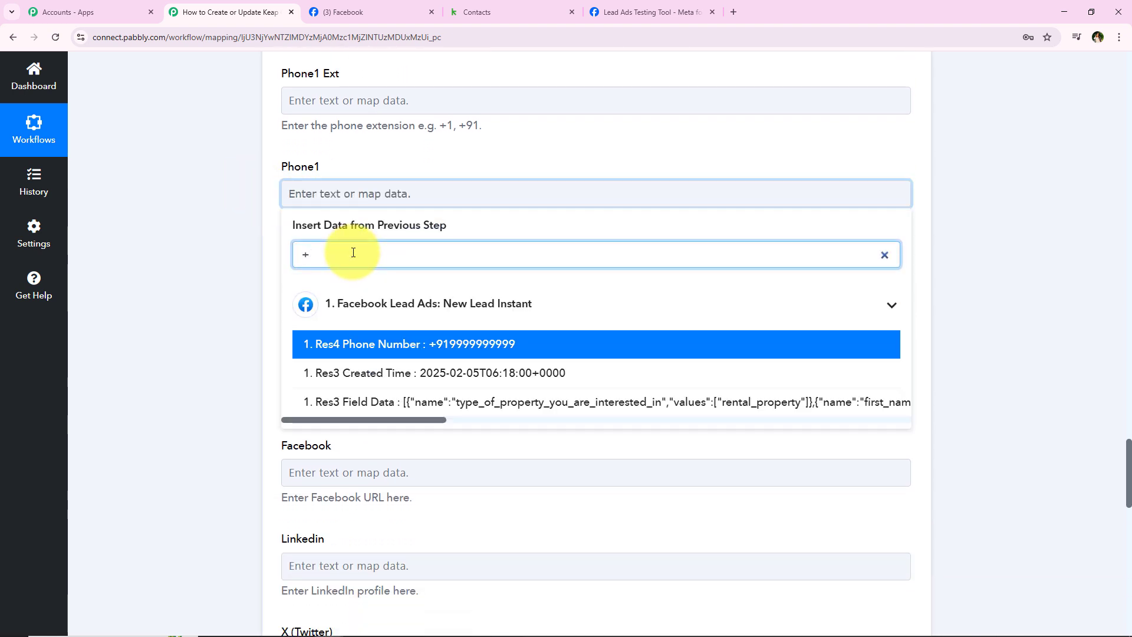
left_click(379, 345)
middle_click(235, 301)
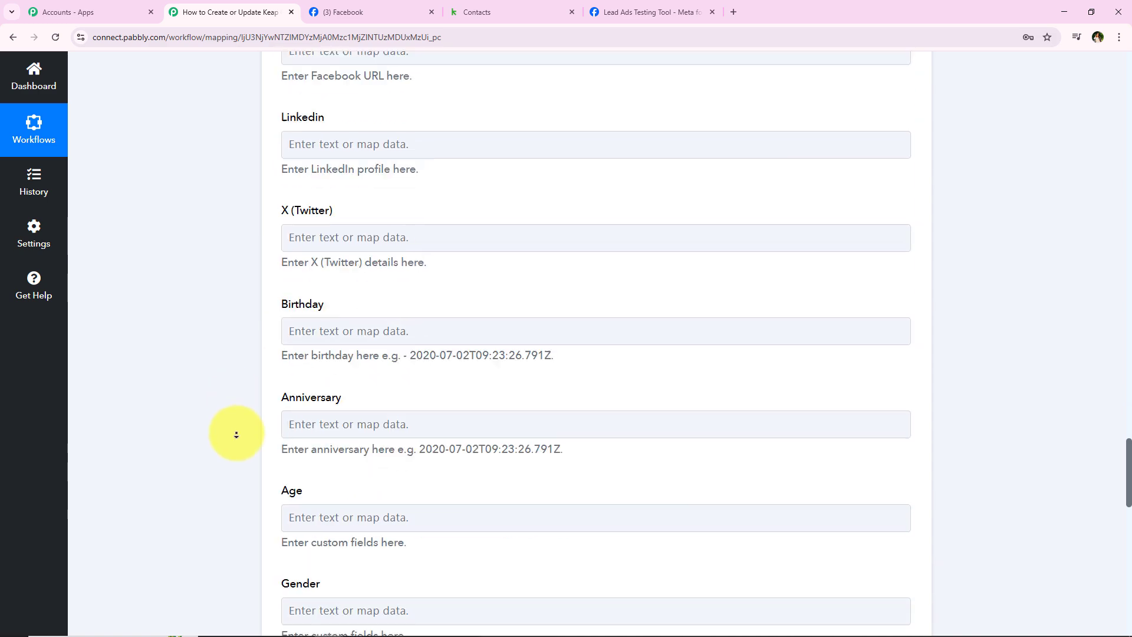
Step: Save and send a test request returning Keap contact Id 408, then view Keap's Contacts
left_click(313, 254)
scroll(207, 319, "up", 10)
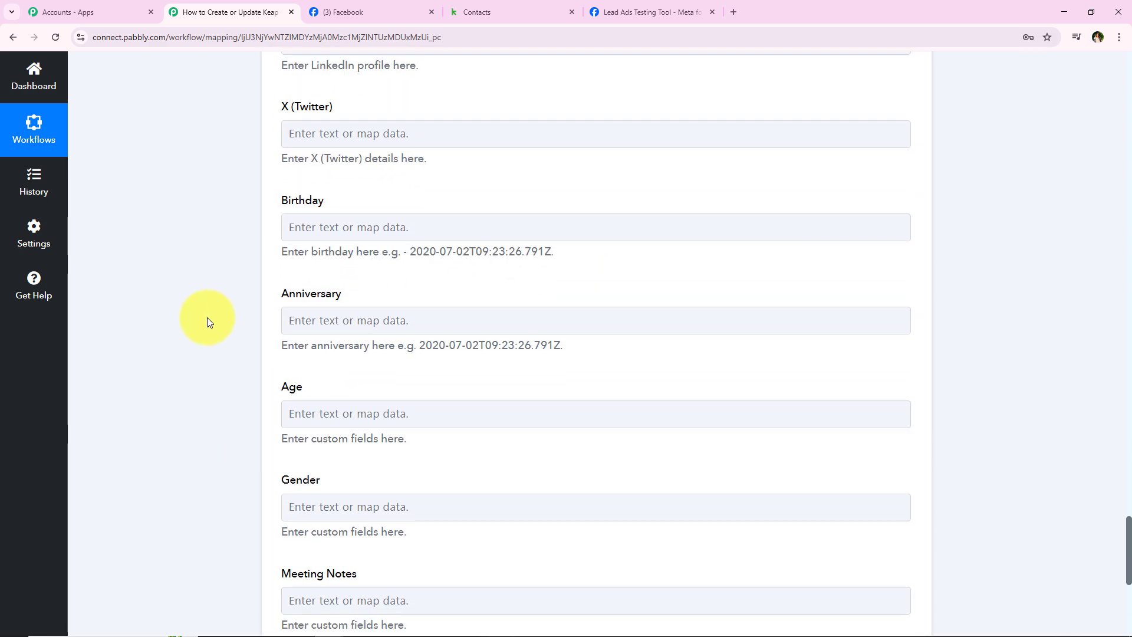
scroll(207, 322, "down", 10)
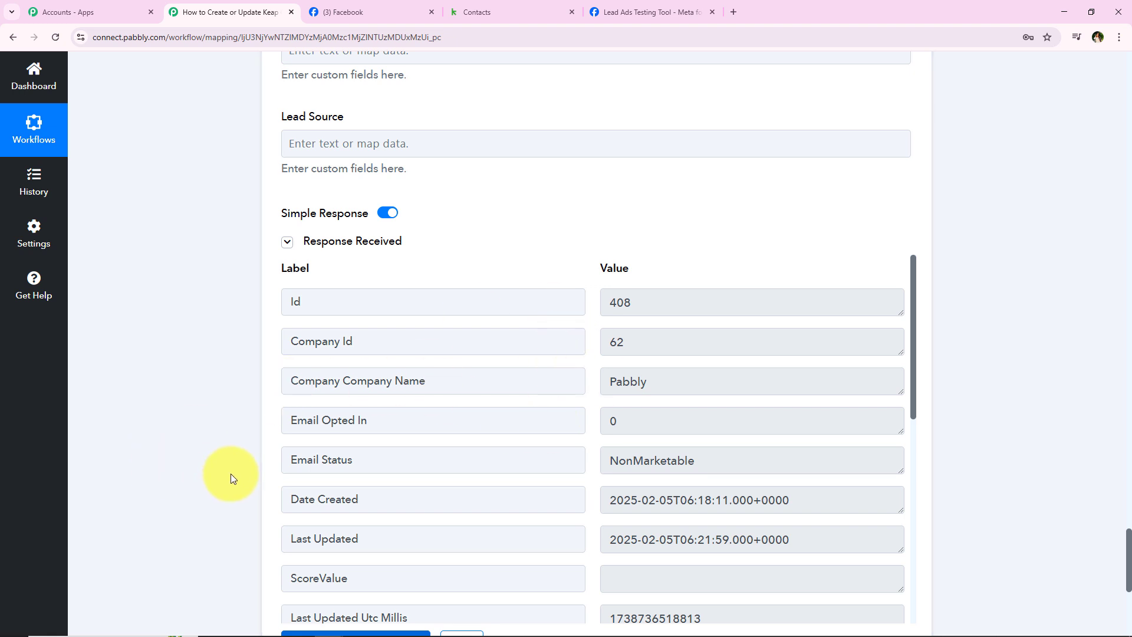
scroll(231, 436, "up", 3)
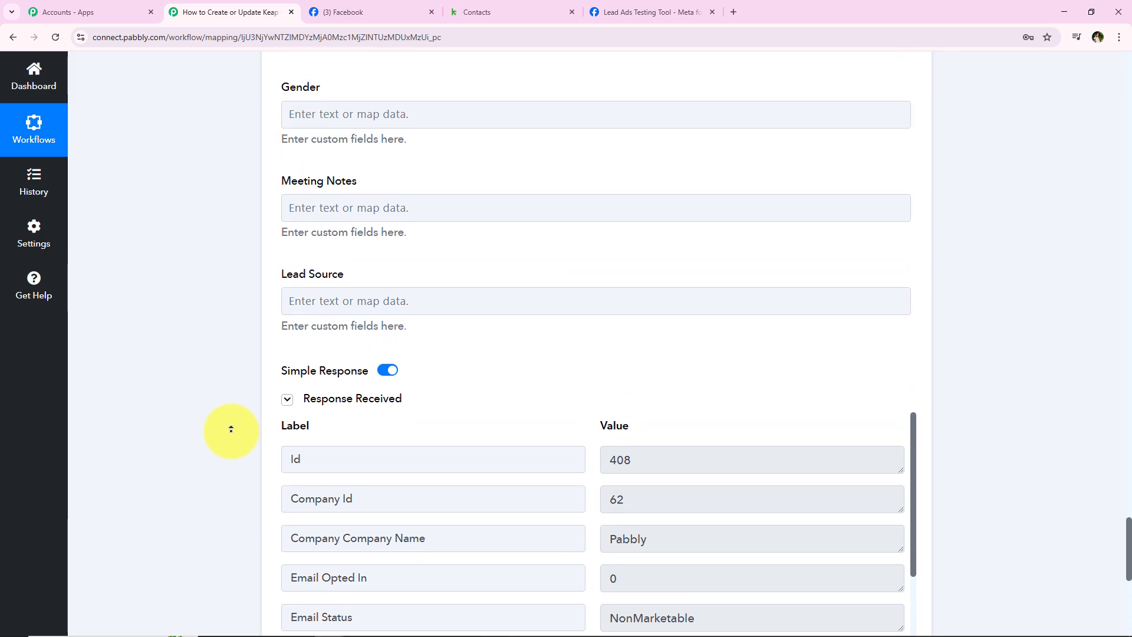
scroll(232, 428, "up", 20)
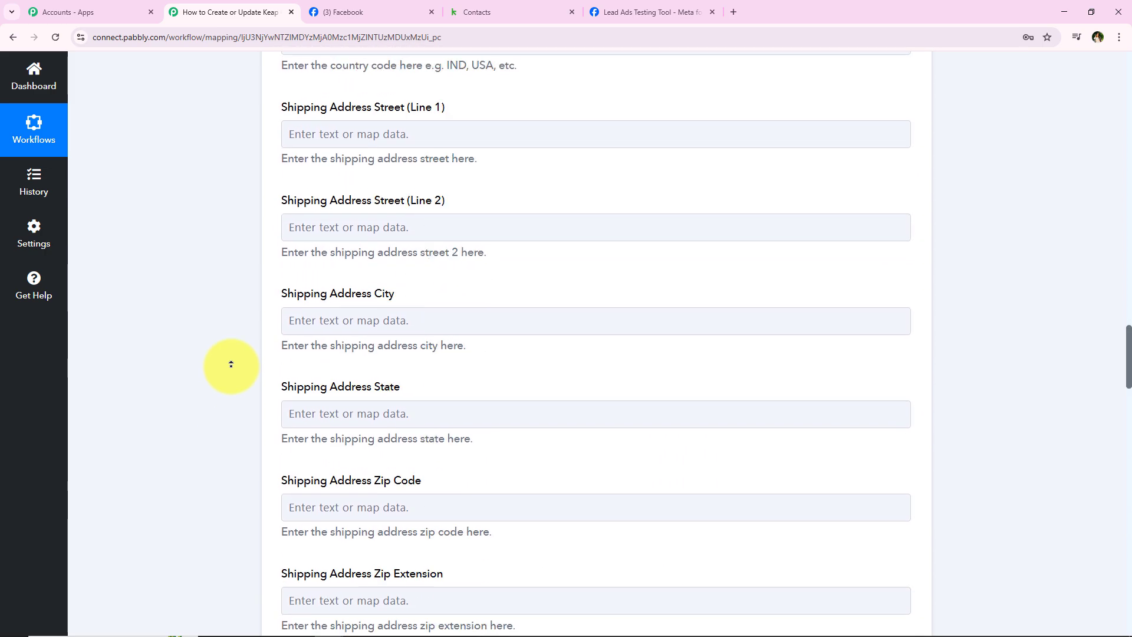
scroll(231, 363, "up", 20)
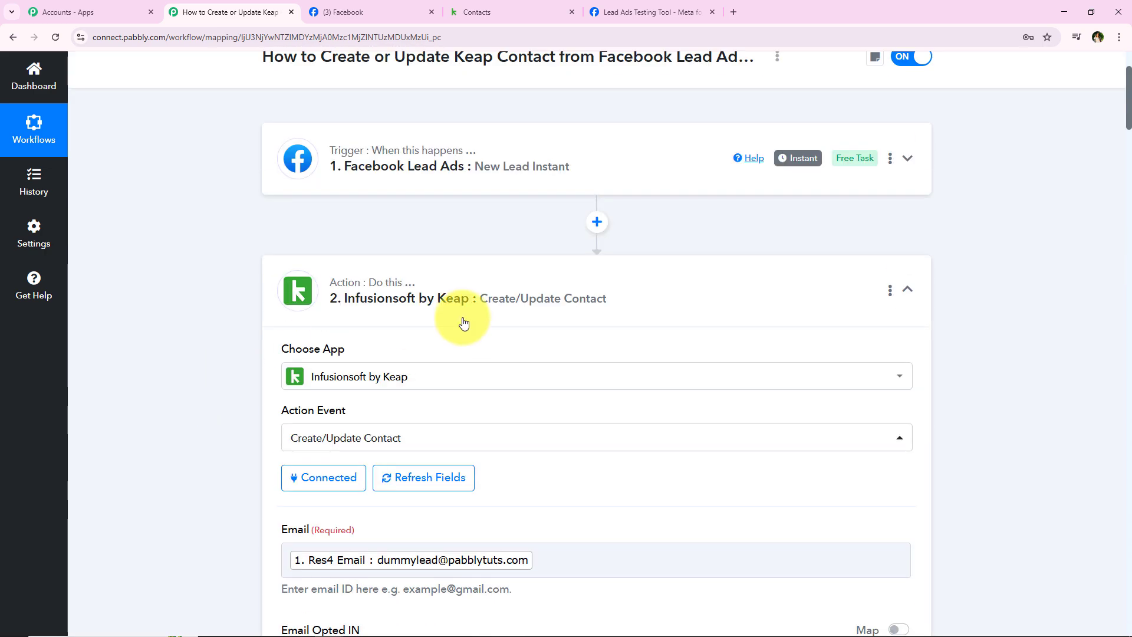
left_click(463, 321)
scroll(237, 353, "up", 3)
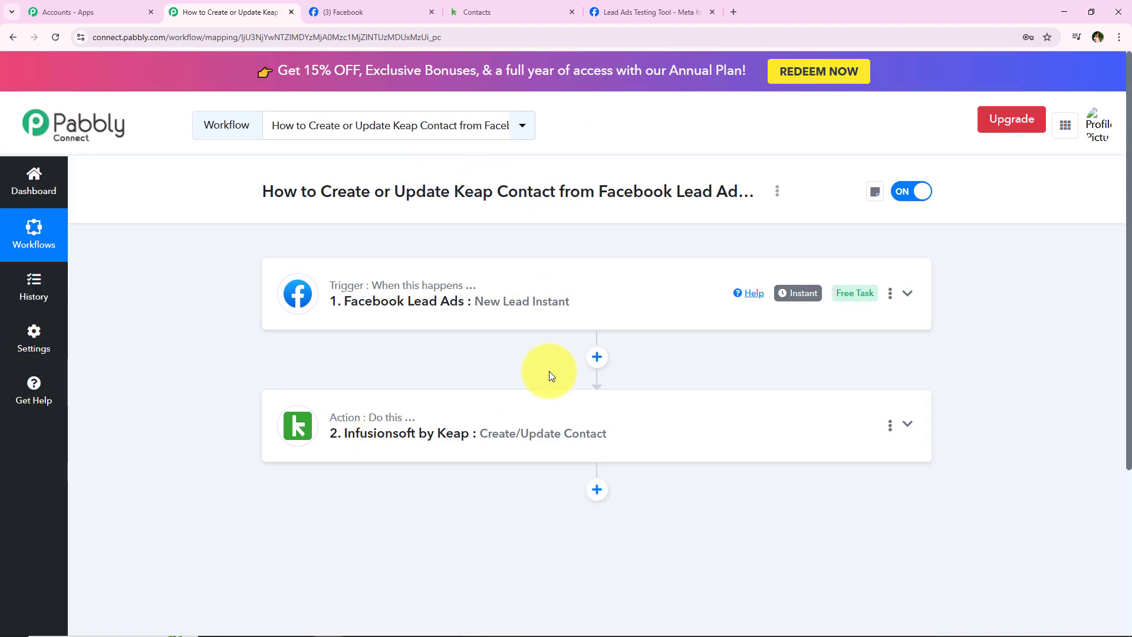
left_click(533, 7)
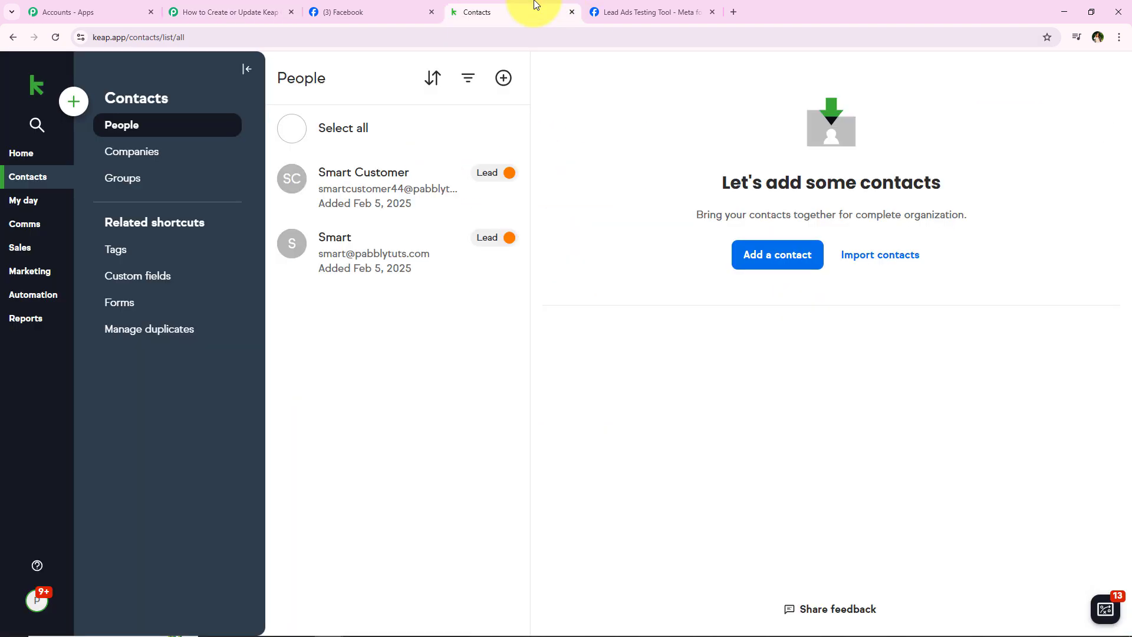
Step: Refresh Keap contacts, open the new dummy lead, and review its name, job title Lead, phone and work email
left_click(57, 41)
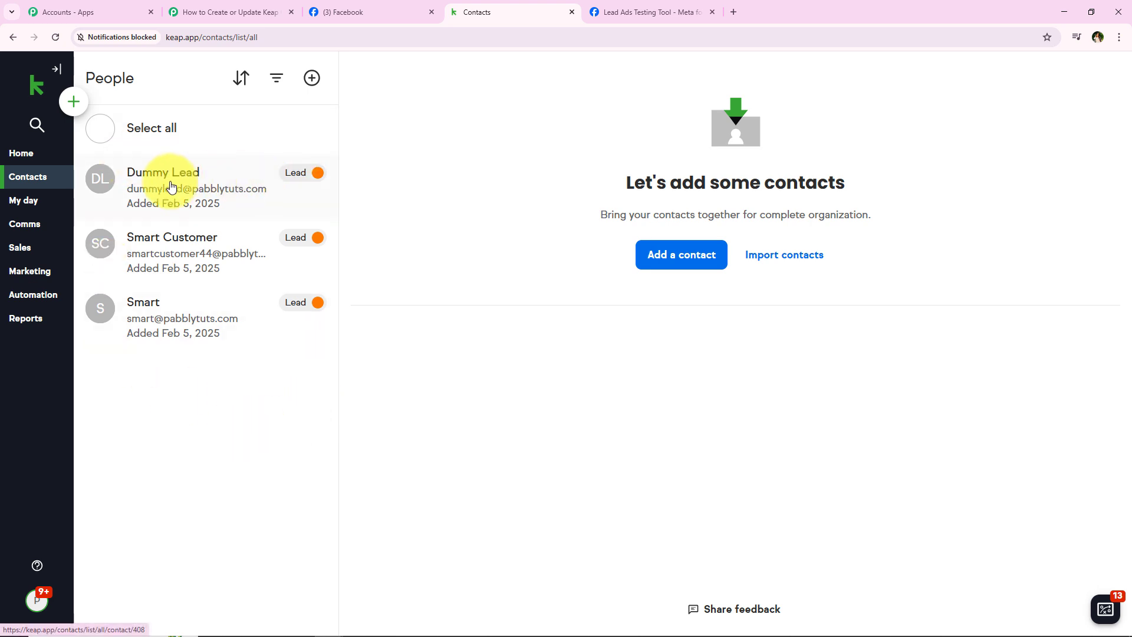
left_click(174, 186)
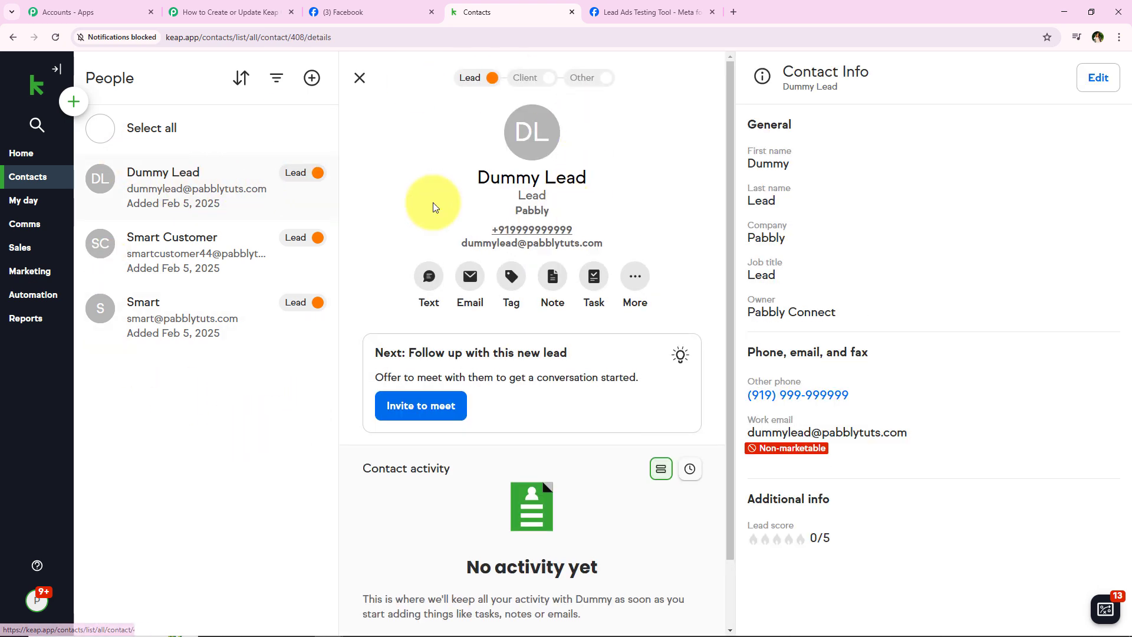
left_click_drag(446, 172, 589, 177)
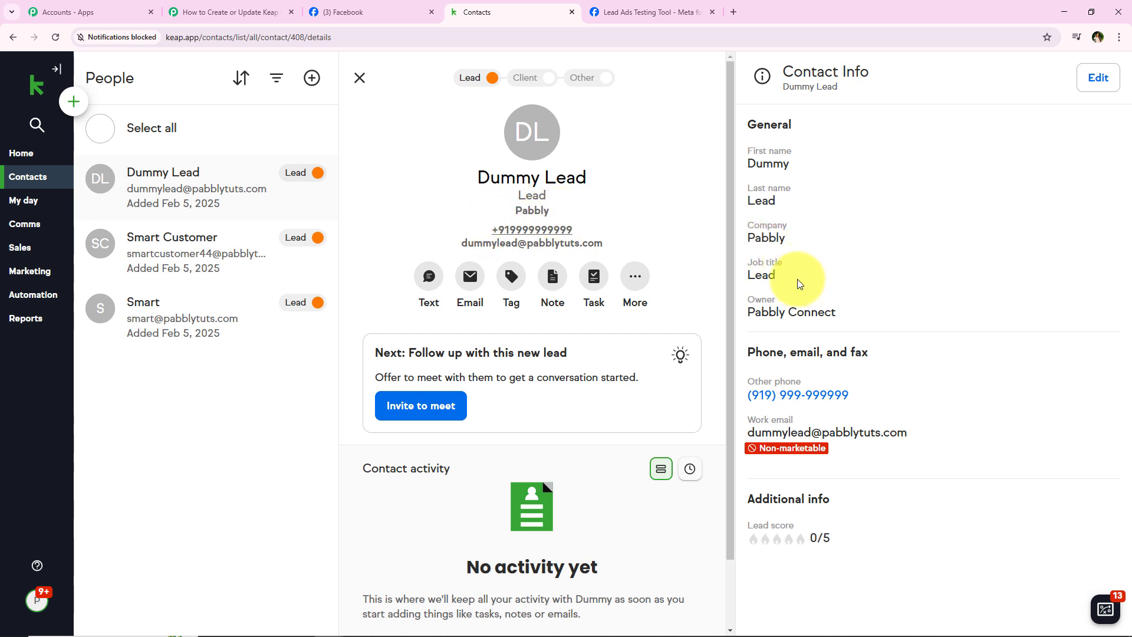
left_click_drag(797, 280, 738, 279)
left_click(903, 317)
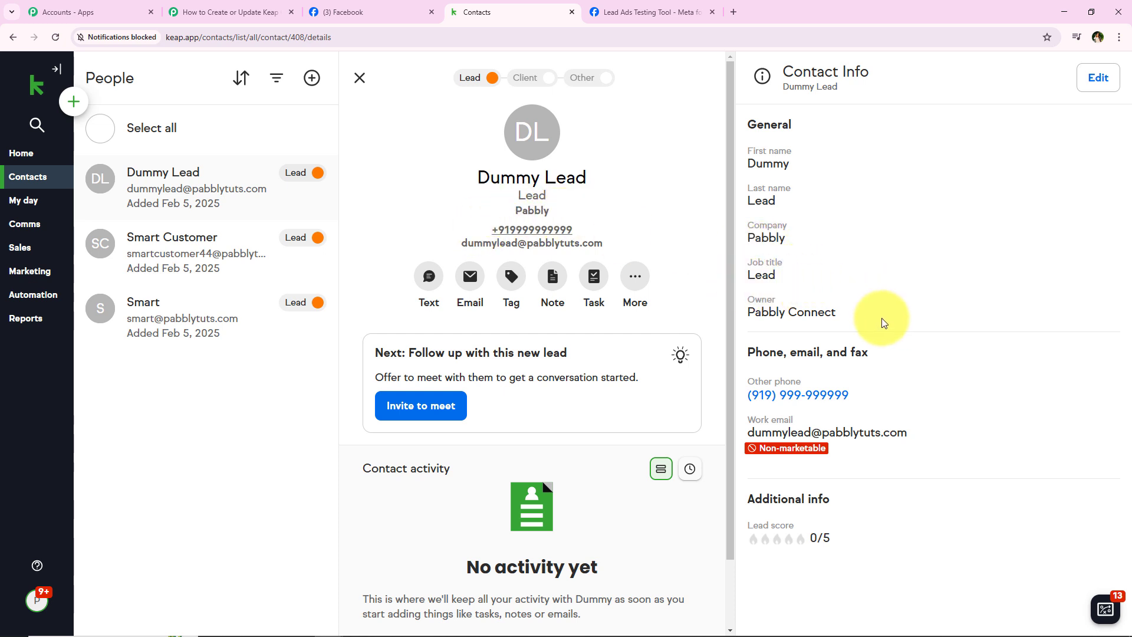
left_click_drag(901, 391, 732, 394)
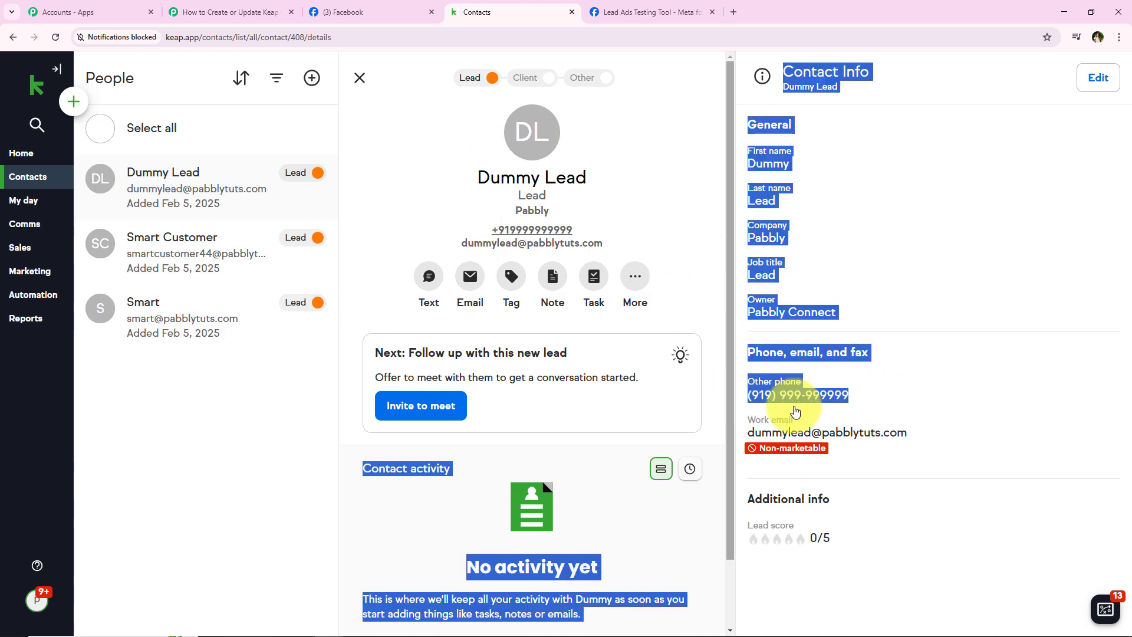
left_click(964, 433)
left_click_drag(932, 437, 784, 435)
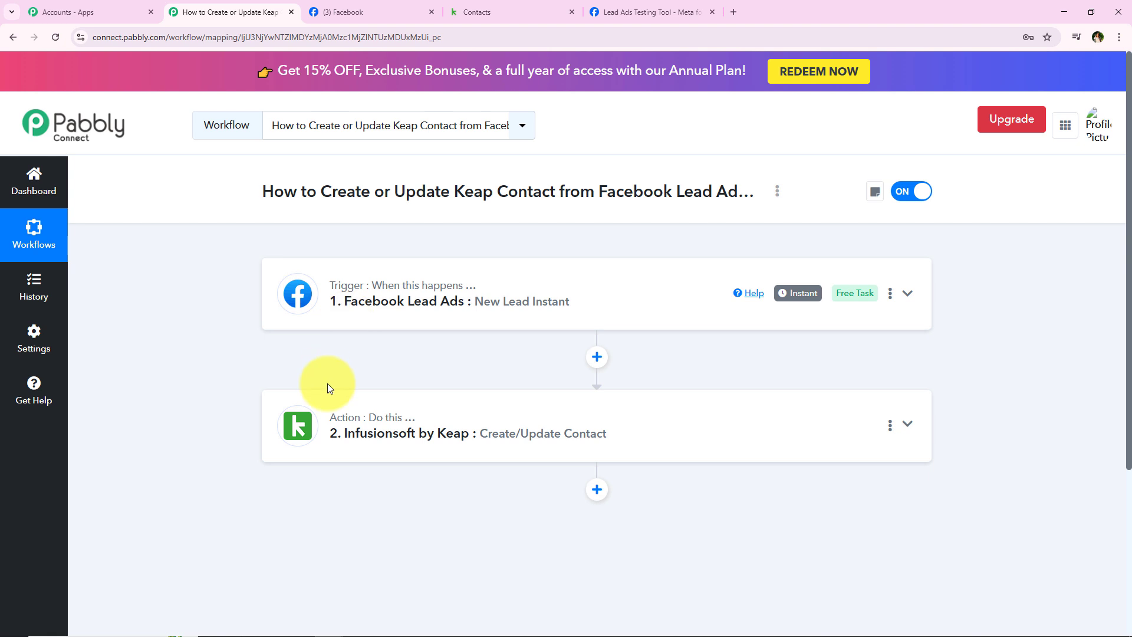
Step: In the Lead Ads Testing Tool, delete the existing test lead and reload the page
left_click(613, 10)
left_click(428, 307)
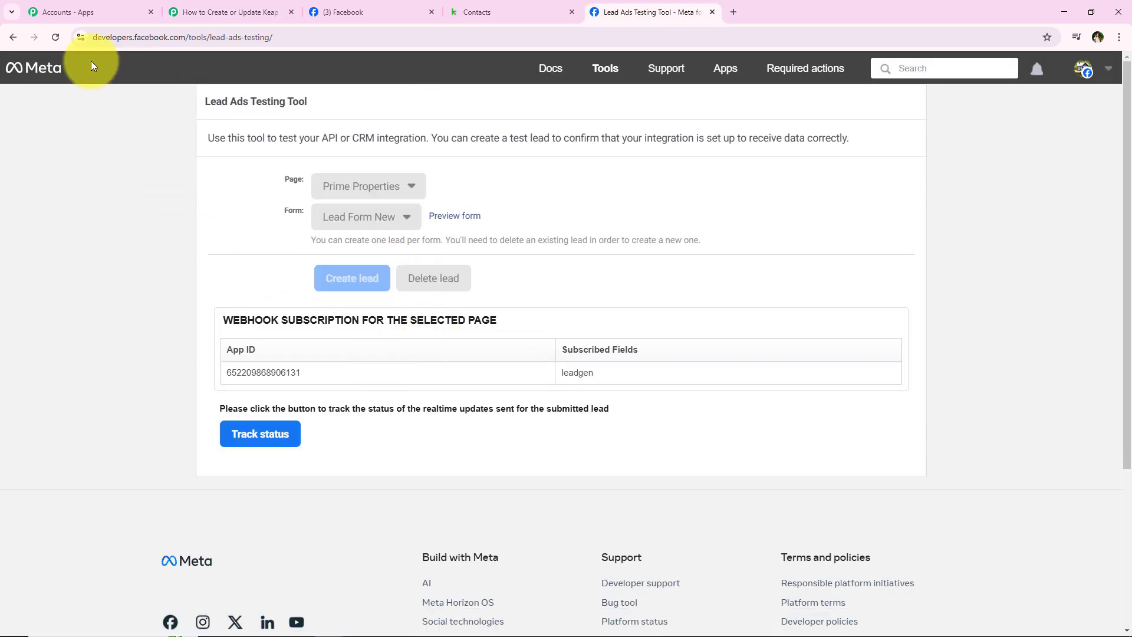
left_click(58, 46)
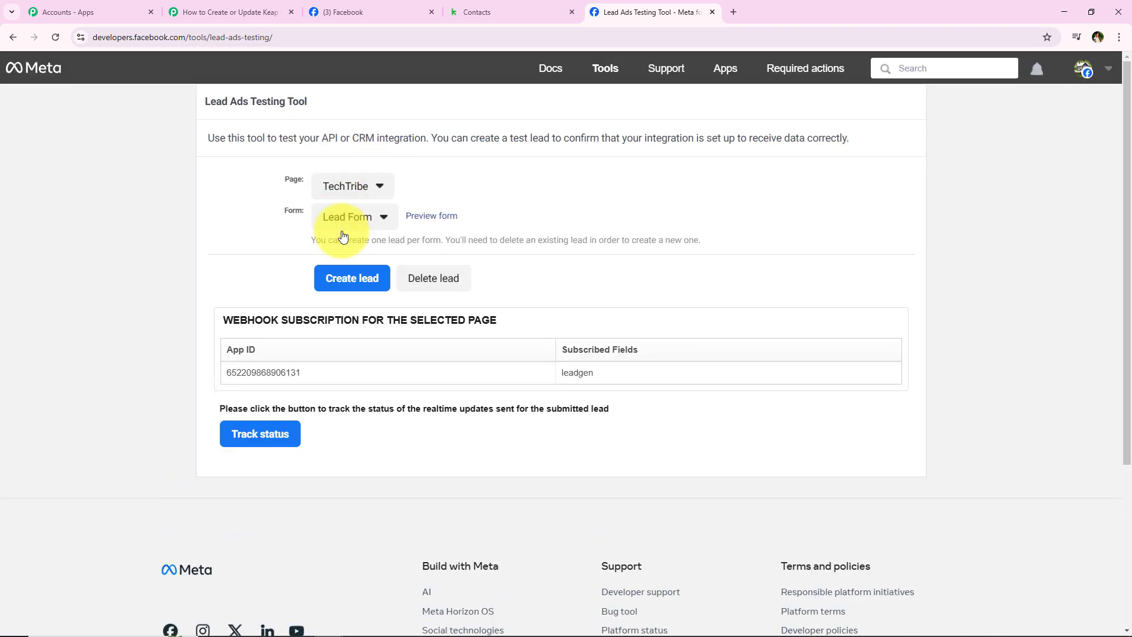
Step: Select page Prime Properties and form Lead Form New, then preview the form's fields
left_click(323, 195)
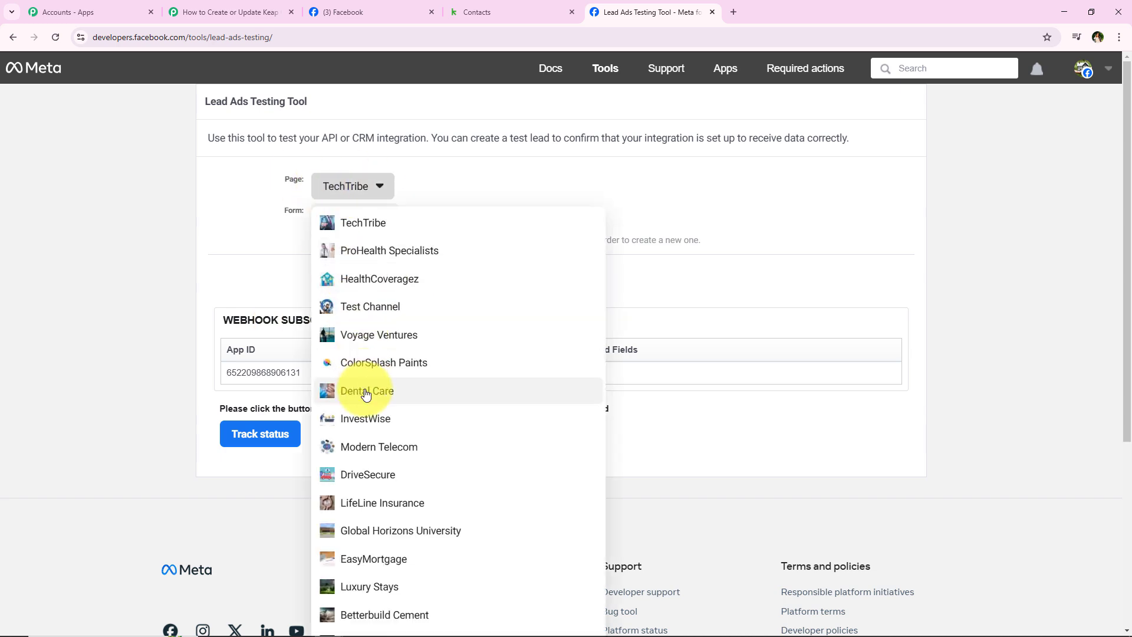
scroll(329, 447, "down", 5)
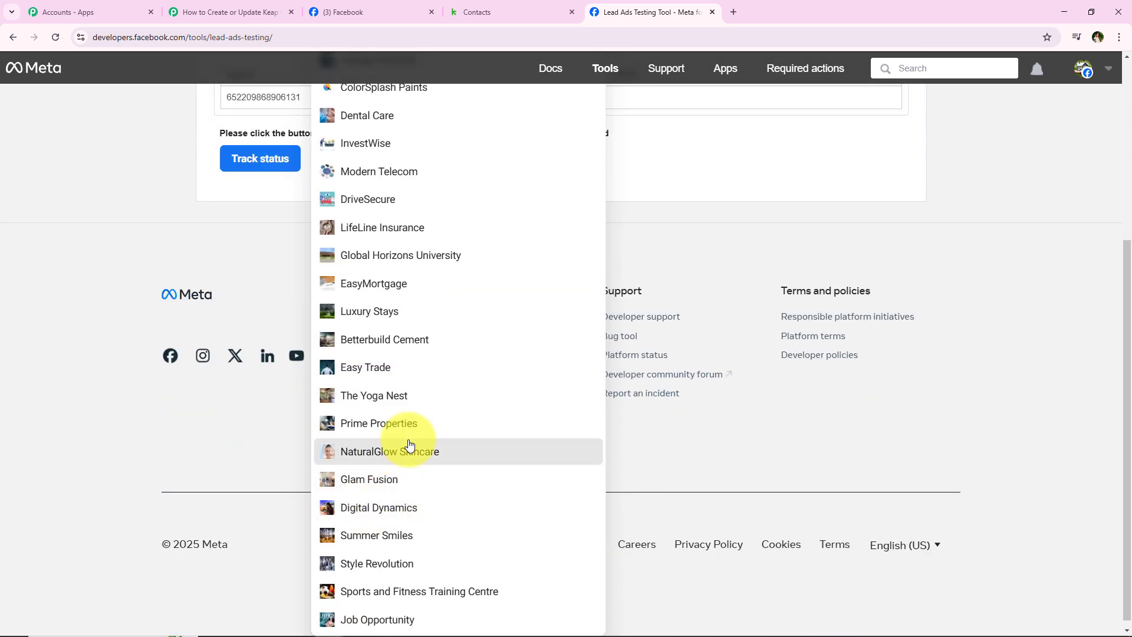
left_click(407, 451)
left_click(369, 189)
scroll(424, 369, "down", 5)
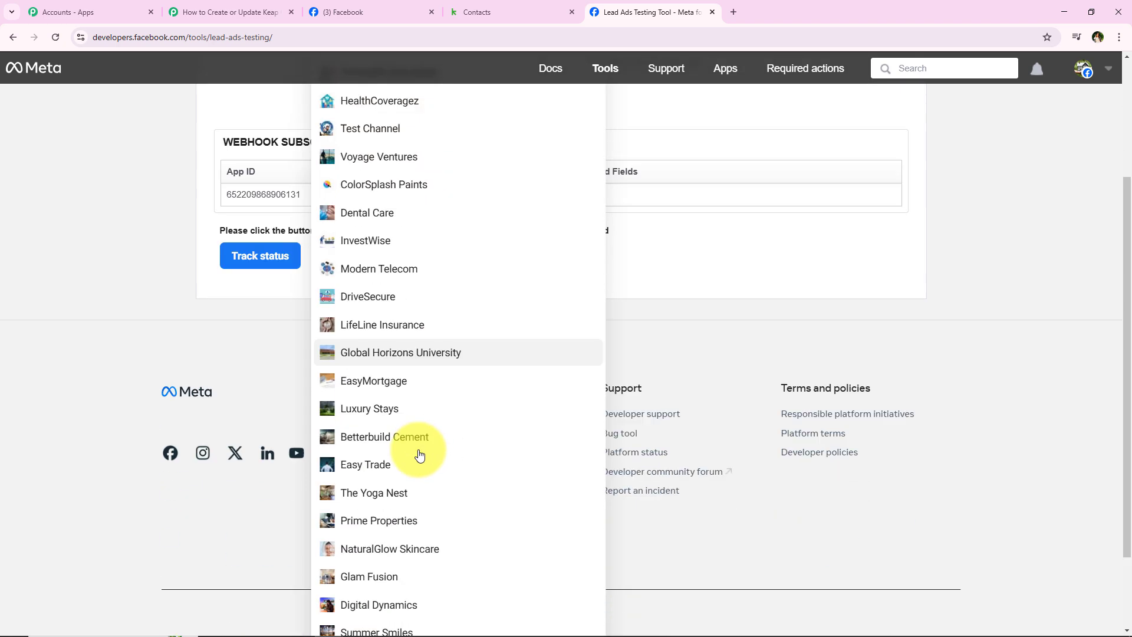
left_click(323, 419)
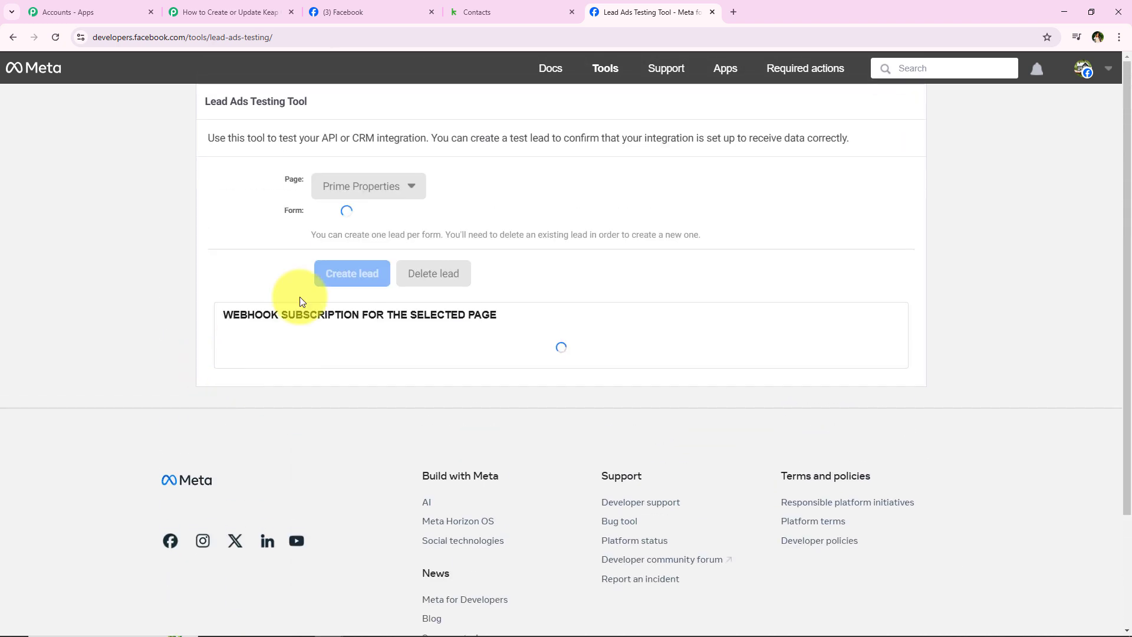
left_click(353, 220)
left_click(330, 240)
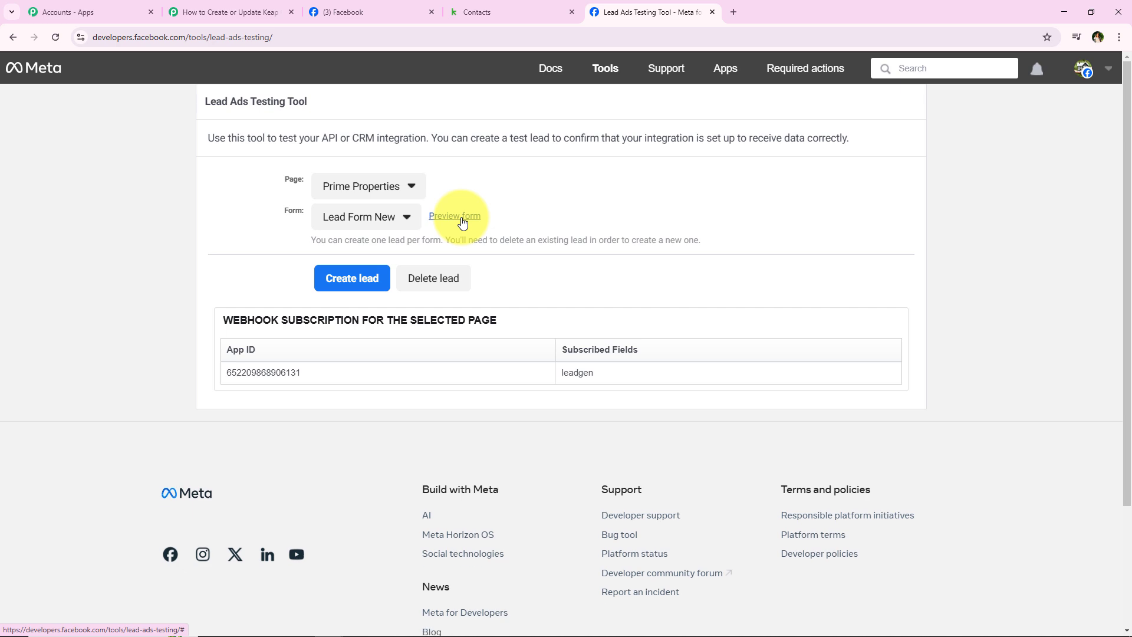
left_click(462, 221)
scroll(461, 217, "down", 5)
Step: Choose Residential Property and enter the test lead's first name, last name, e-mail and phone number
left_click(519, 262)
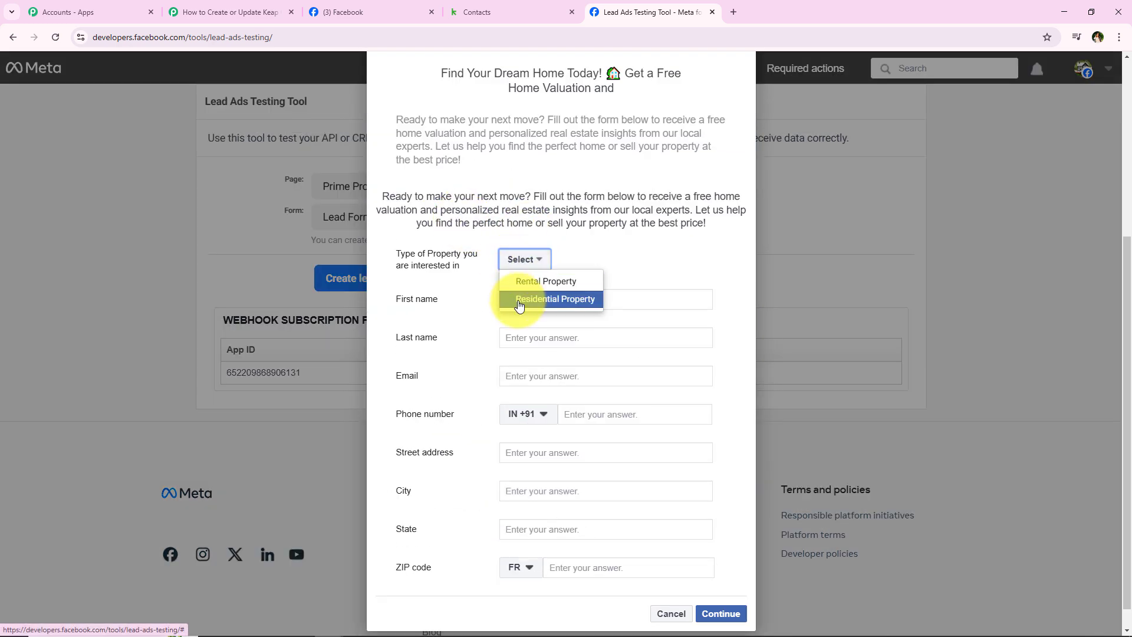
left_click(507, 298)
left_click(514, 299)
type("TES")
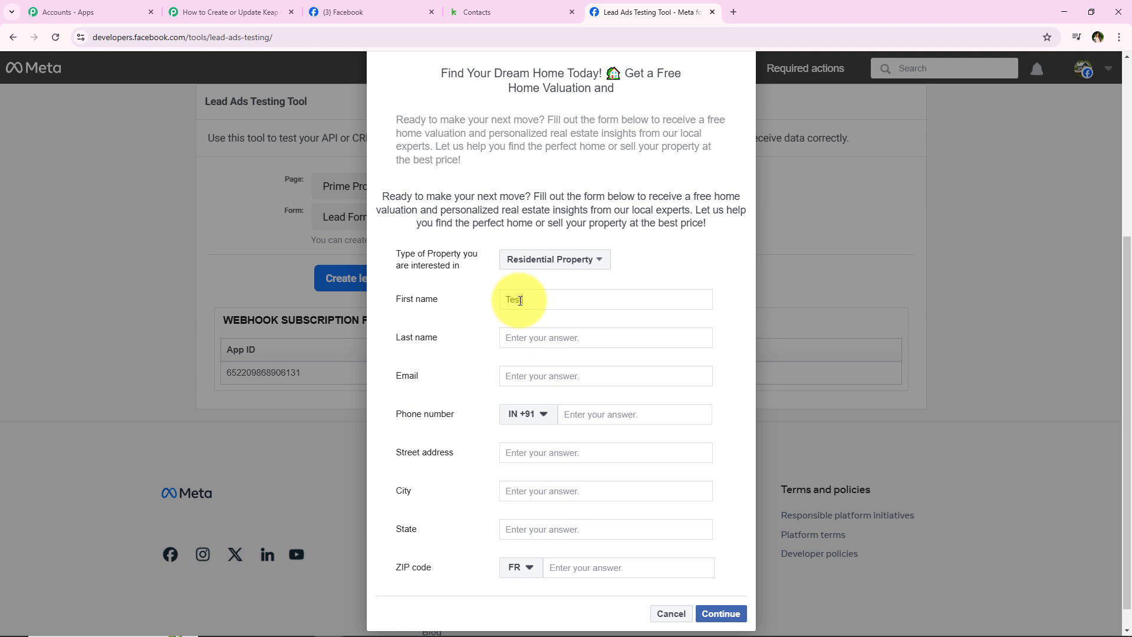
type("t")
left_click(541, 336)
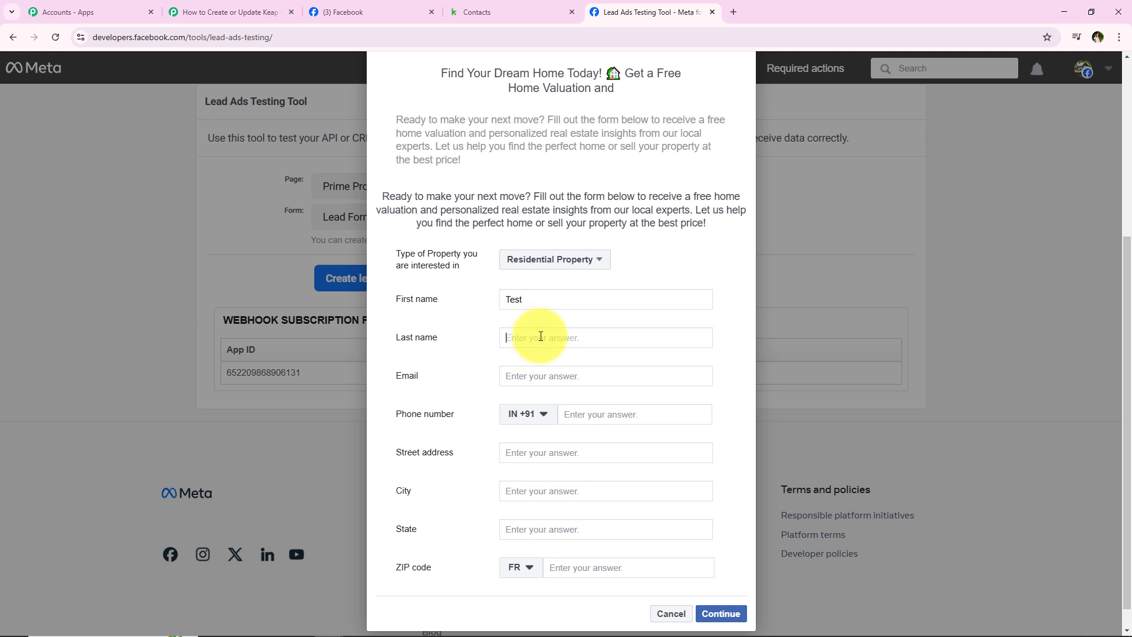
type("Lead")
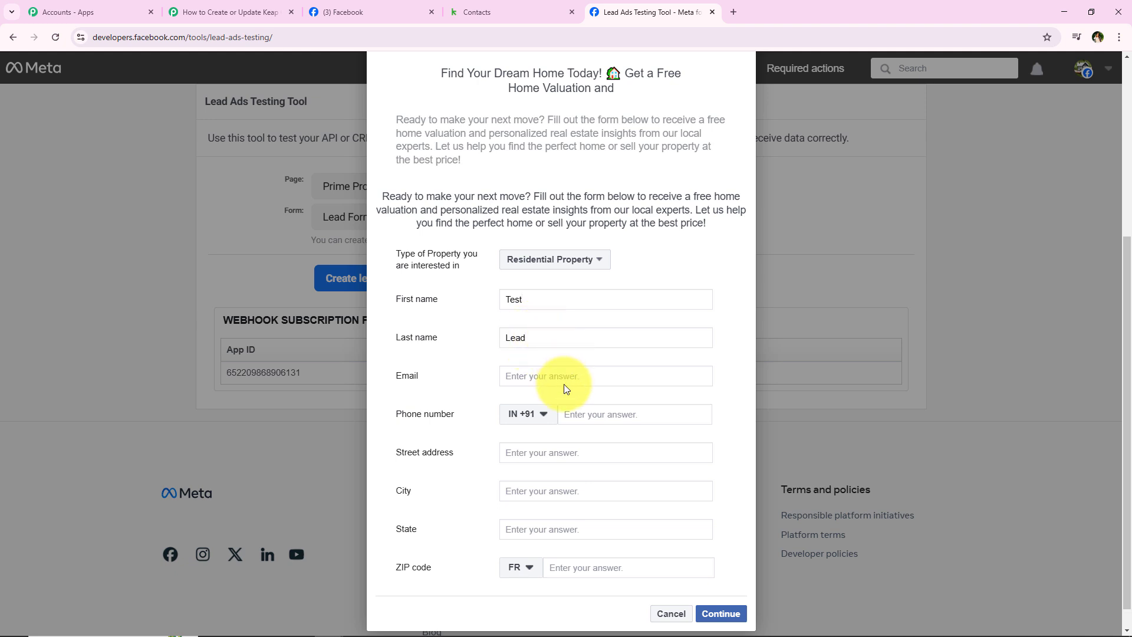
left_click(564, 376)
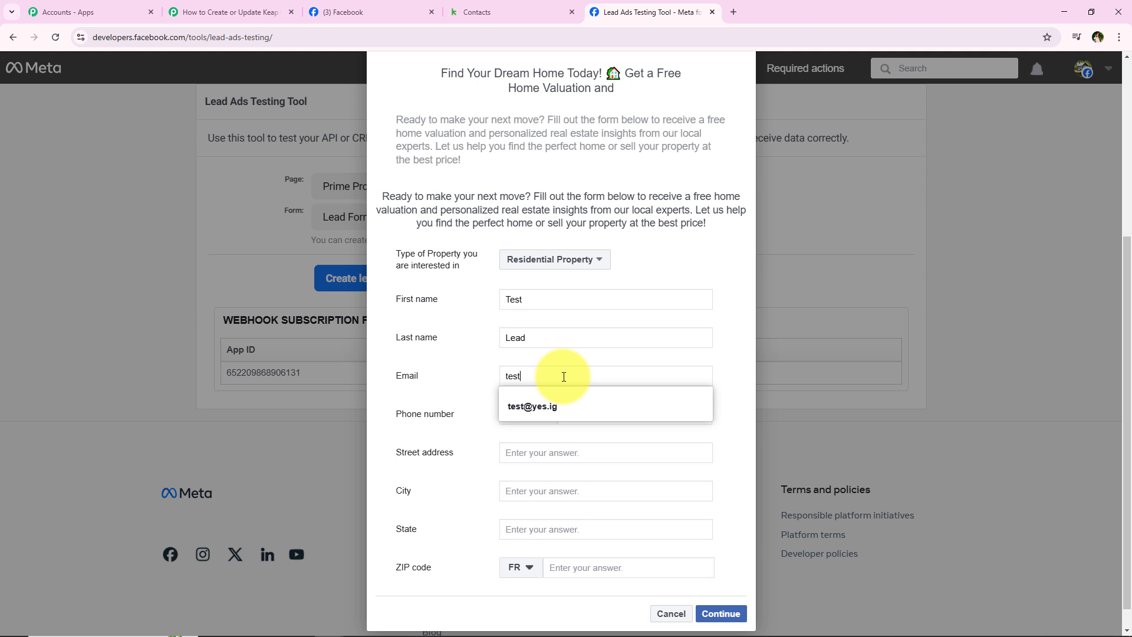
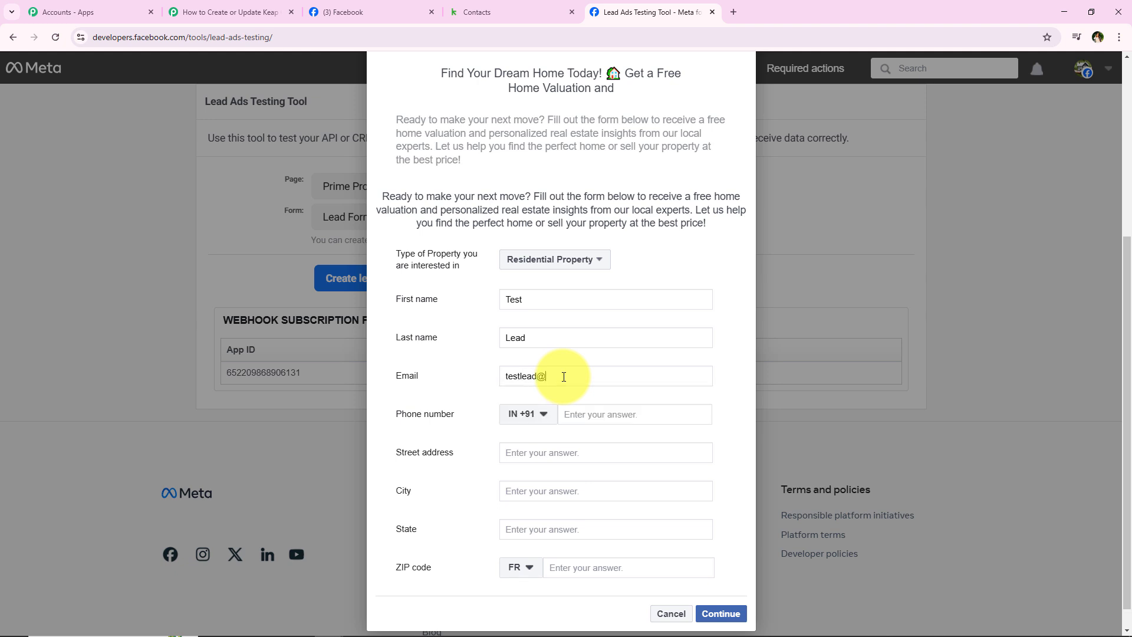
left_click(652, 411)
type("8888")
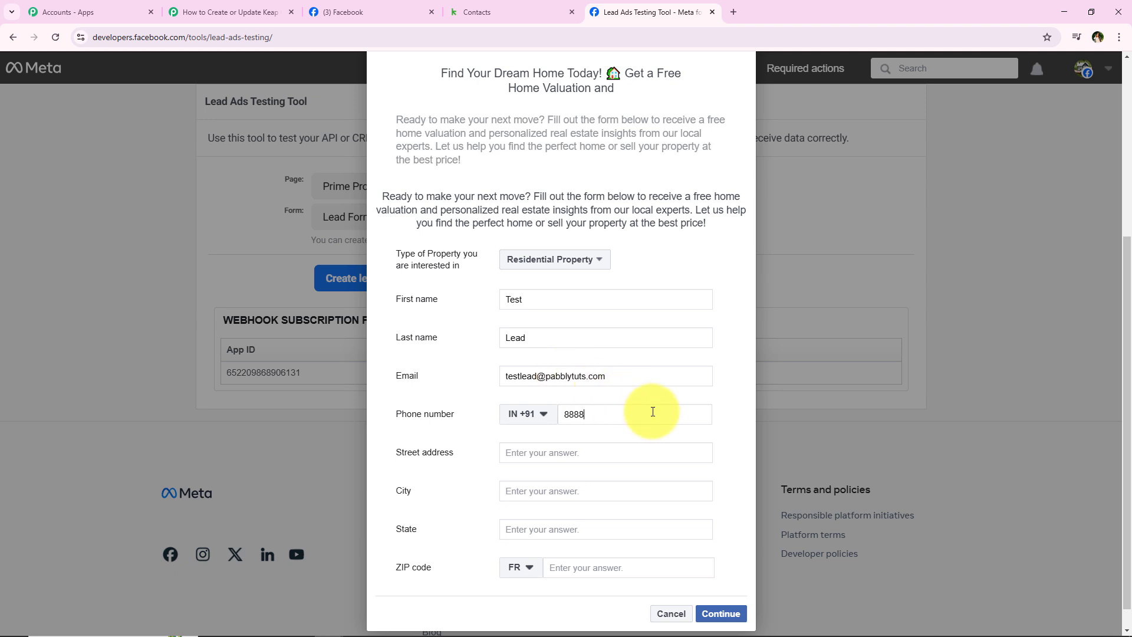
type("8 888888")
key("BackSpace")
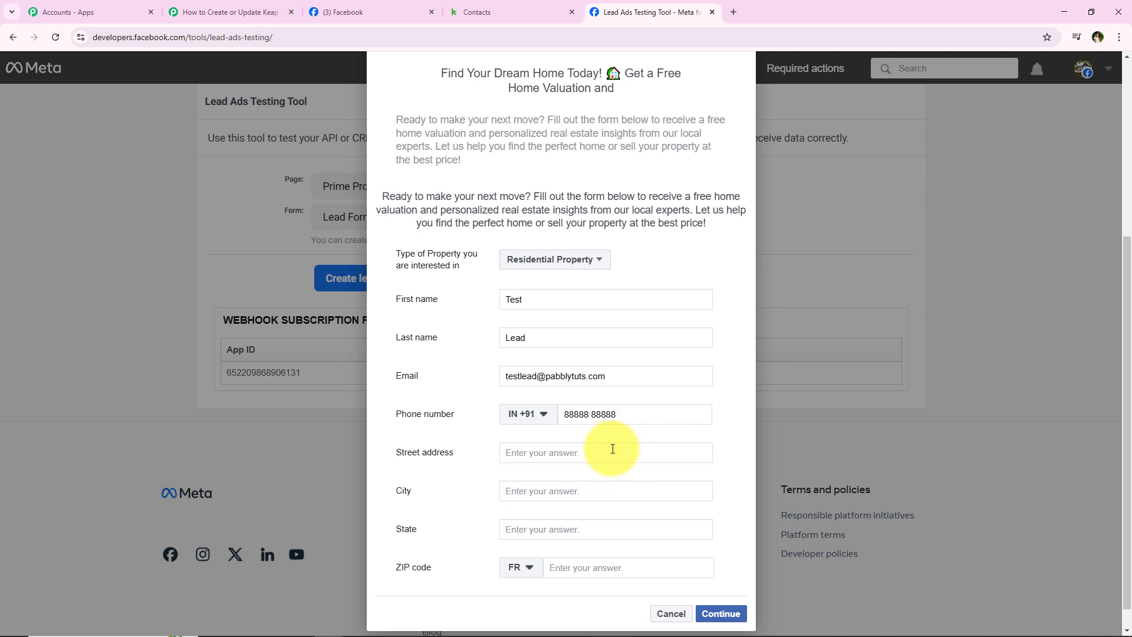
Step: Fill in the street, city, state and ZIP code with country India, then continue to the terms page
left_click(615, 451)
type("Old")
left_click(617, 488)
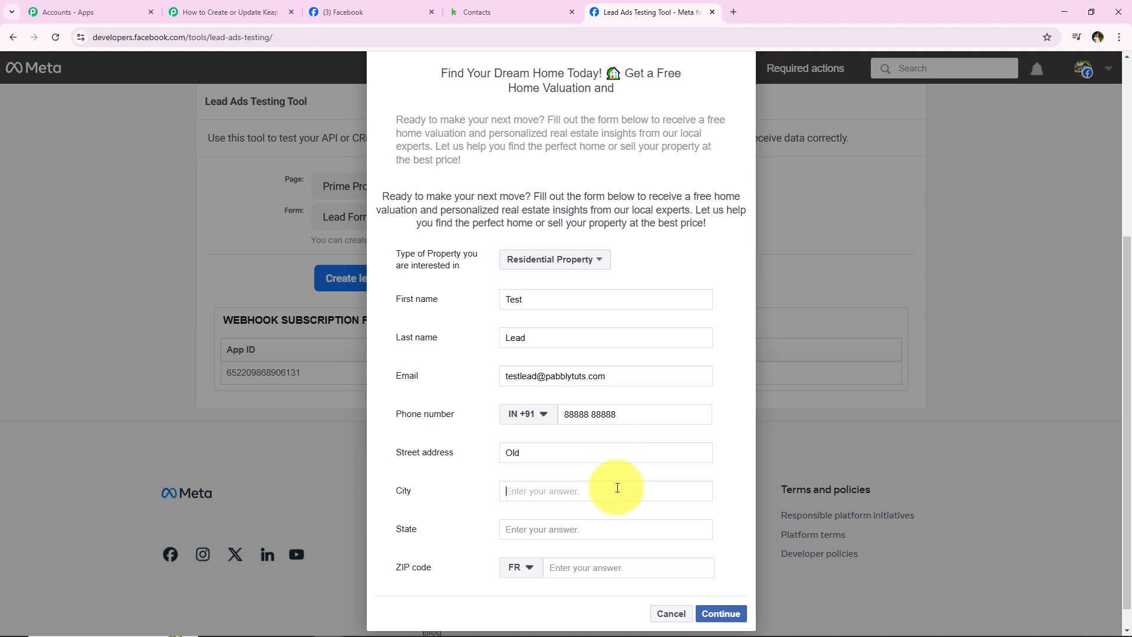
type("Indore")
left_click(610, 530)
type("Ma")
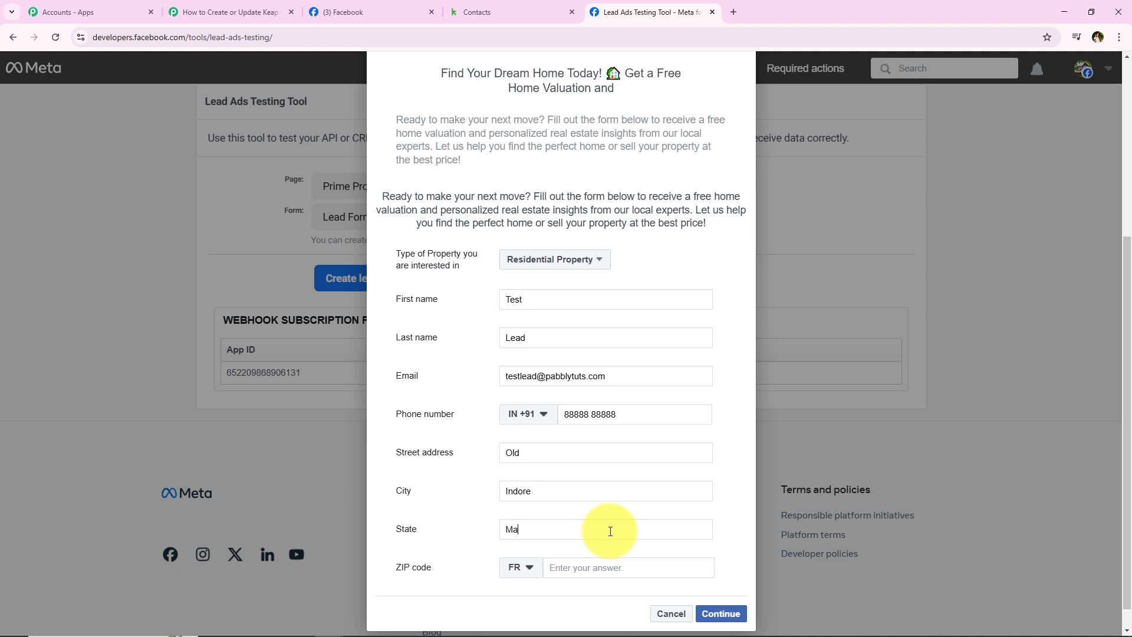
type("dhya Pradesh")
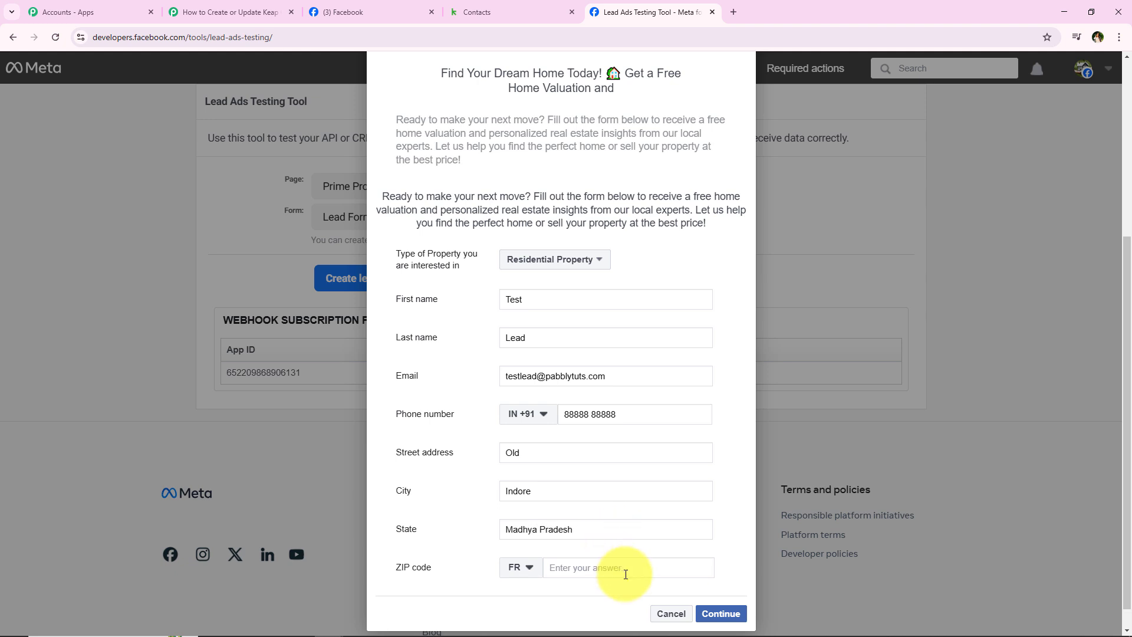
left_click(627, 578)
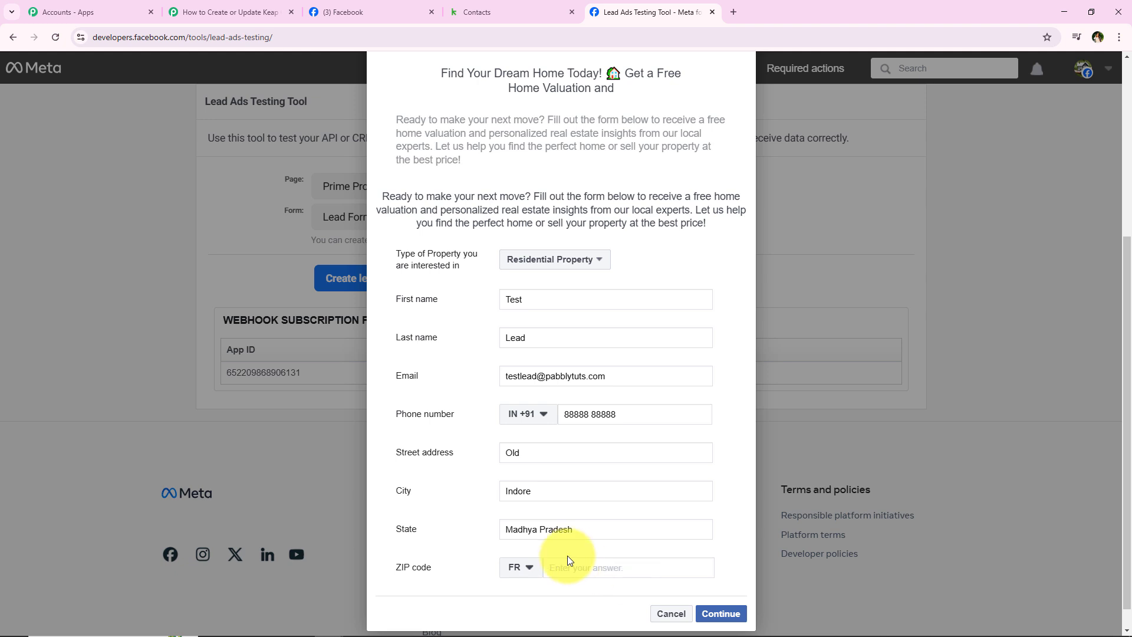
left_click(521, 567)
type("in")
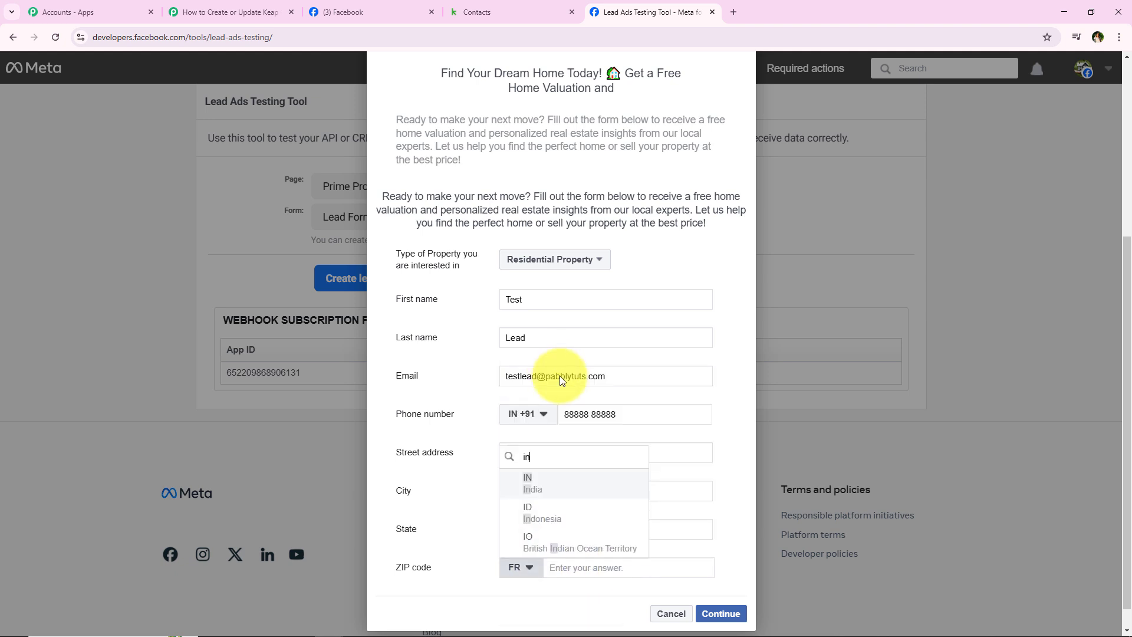
left_click(563, 480)
left_click(590, 570)
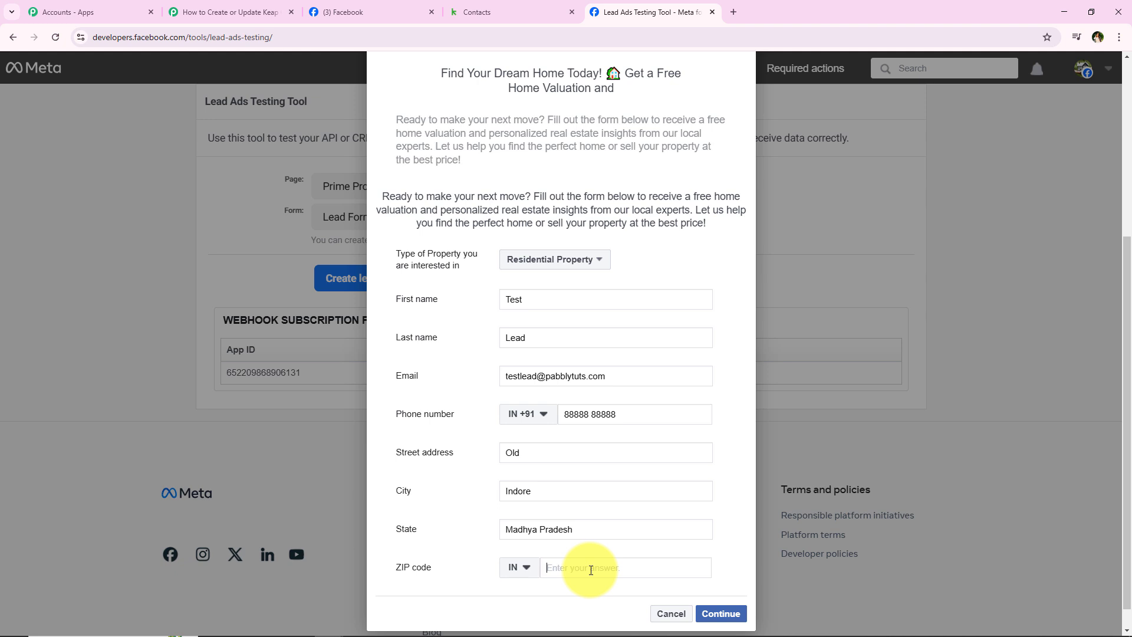
type("462030")
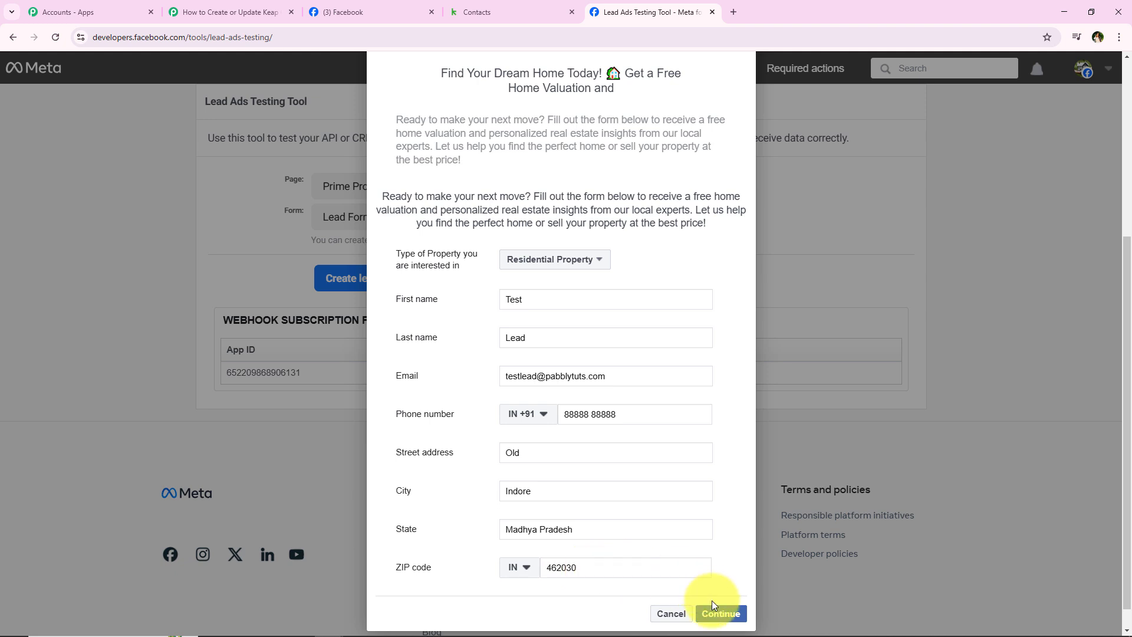
left_click(725, 613)
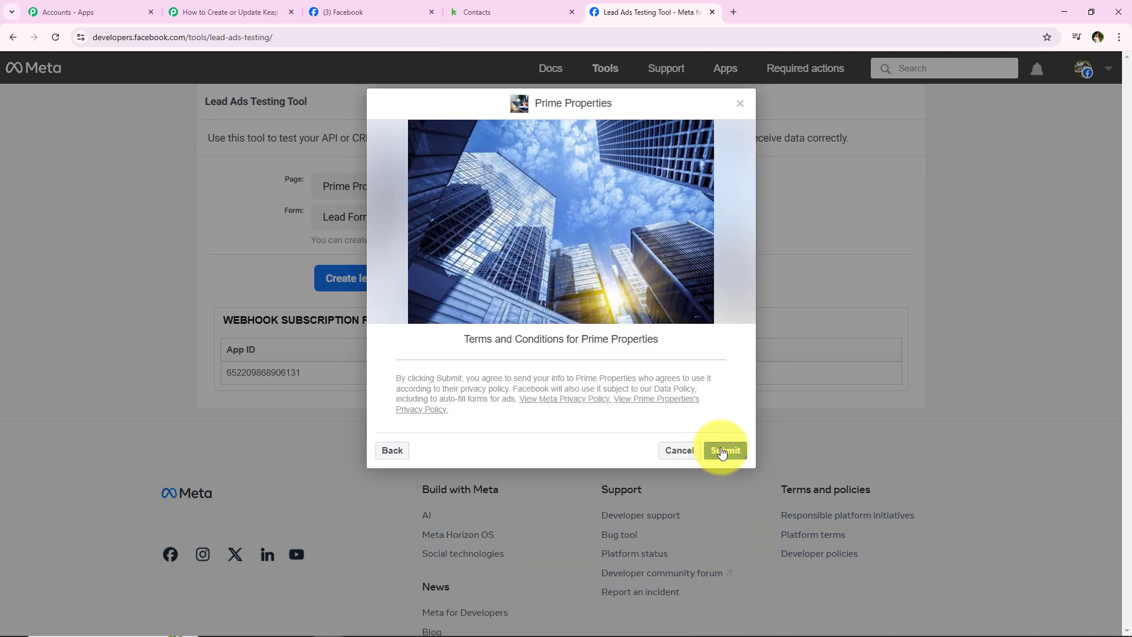
Step: Submit the test lead, dismiss the confirmation, and review the lead-sent banner
left_click(723, 451)
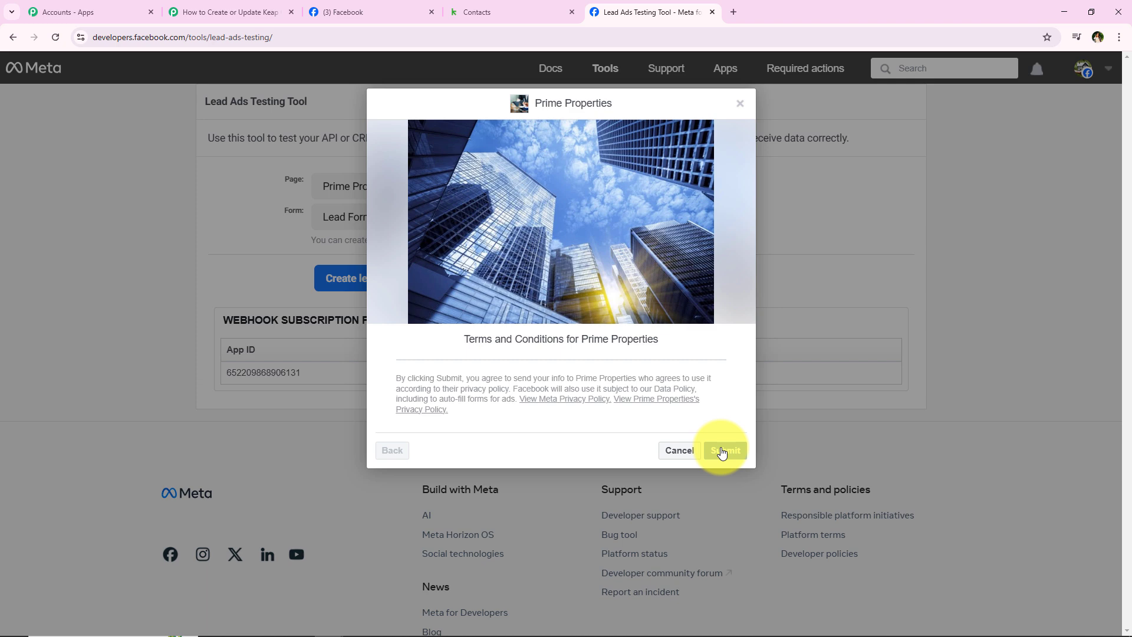
left_click(651, 460)
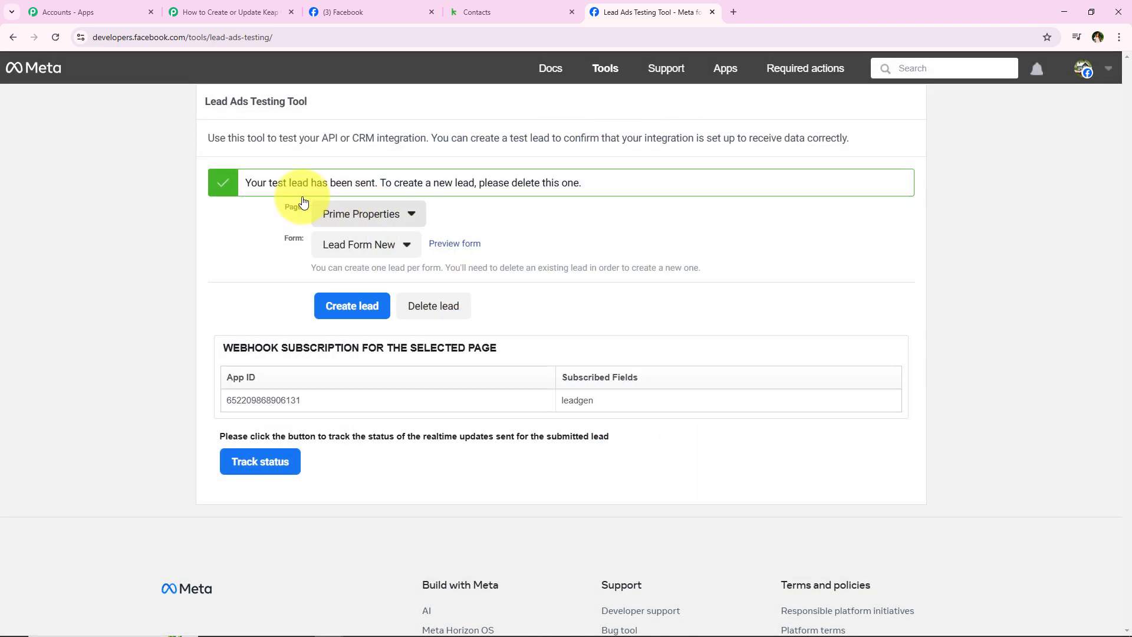
left_click_drag(244, 182, 379, 178)
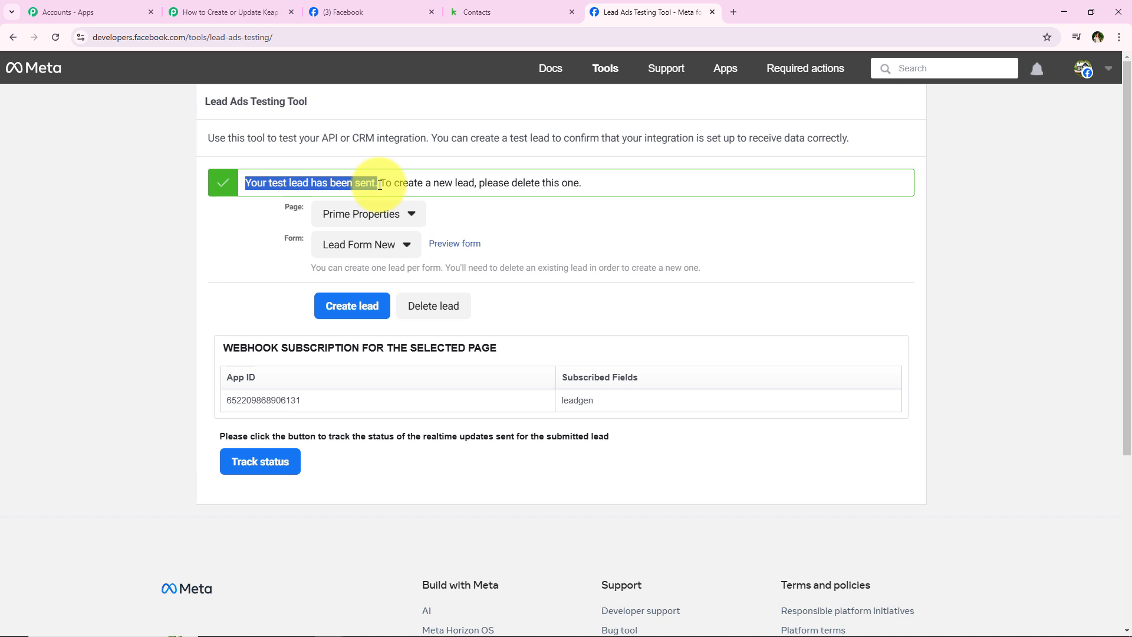
left_click(210, 284)
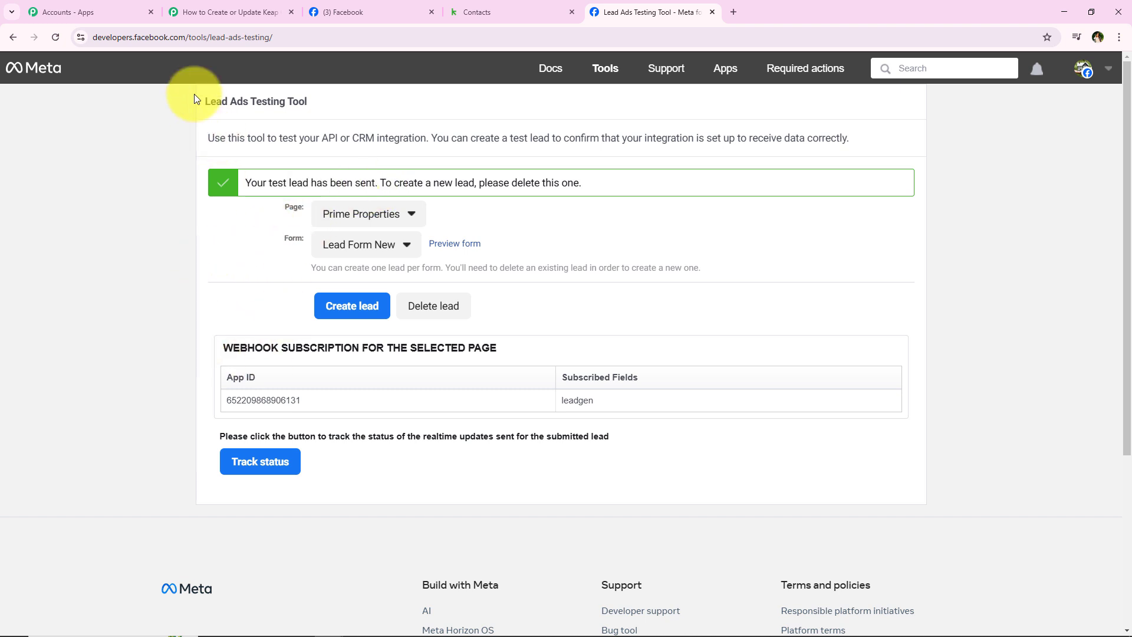
left_click_drag(195, 97, 345, 97)
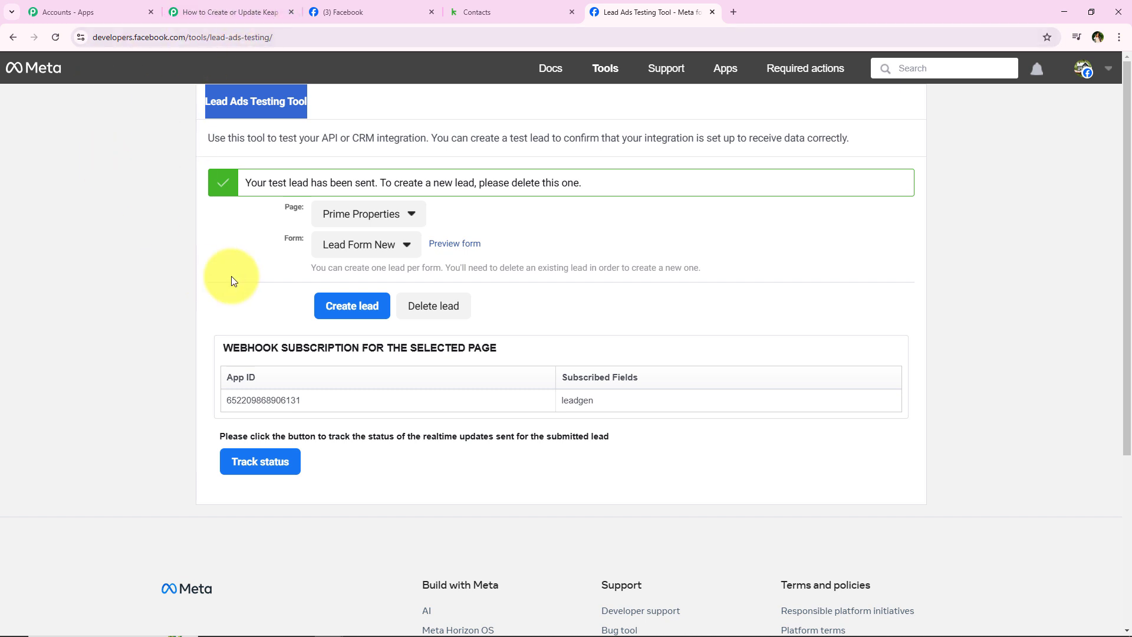
left_click(229, 232)
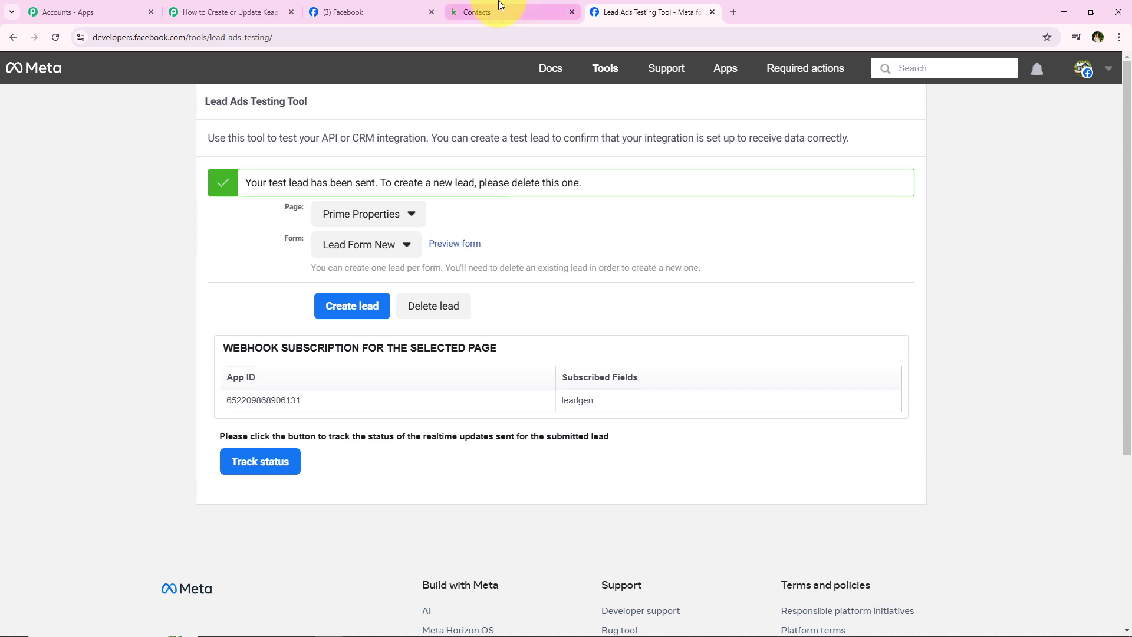
Step: Reload Keap contacts, open the new test lead contact to check its name, then return to Pabbly
left_click(499, 7)
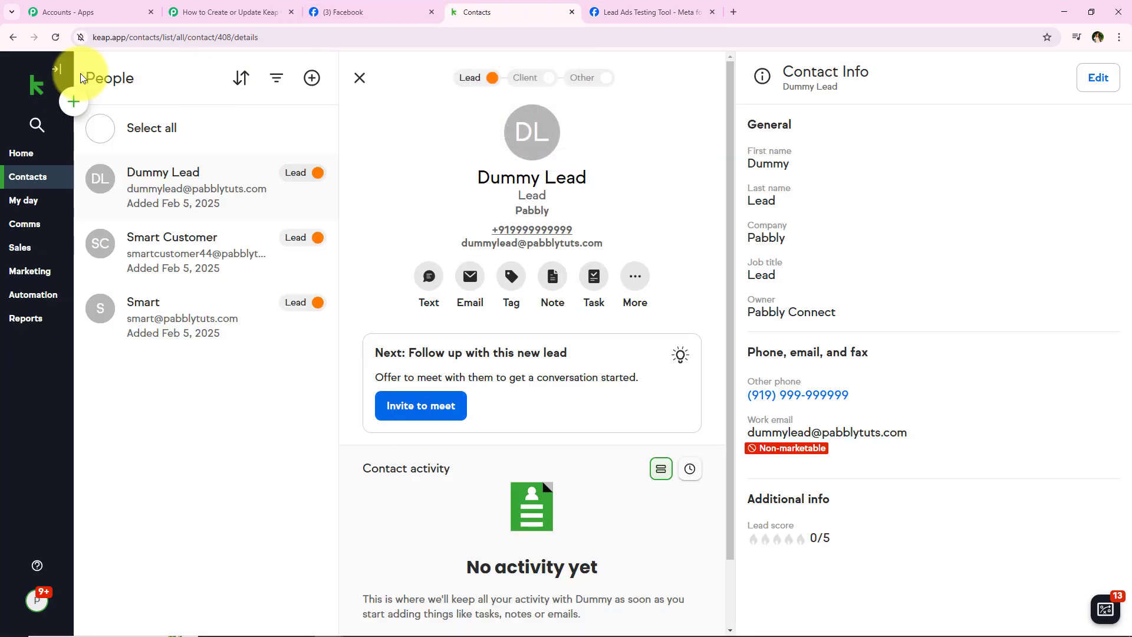
left_click(57, 35)
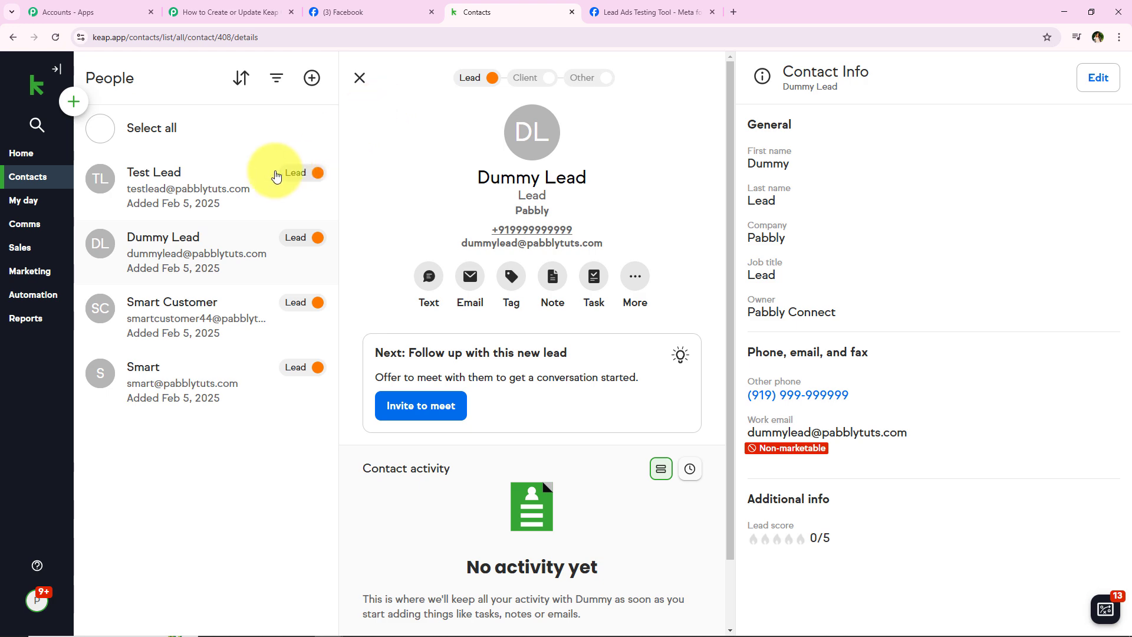
left_click(217, 188)
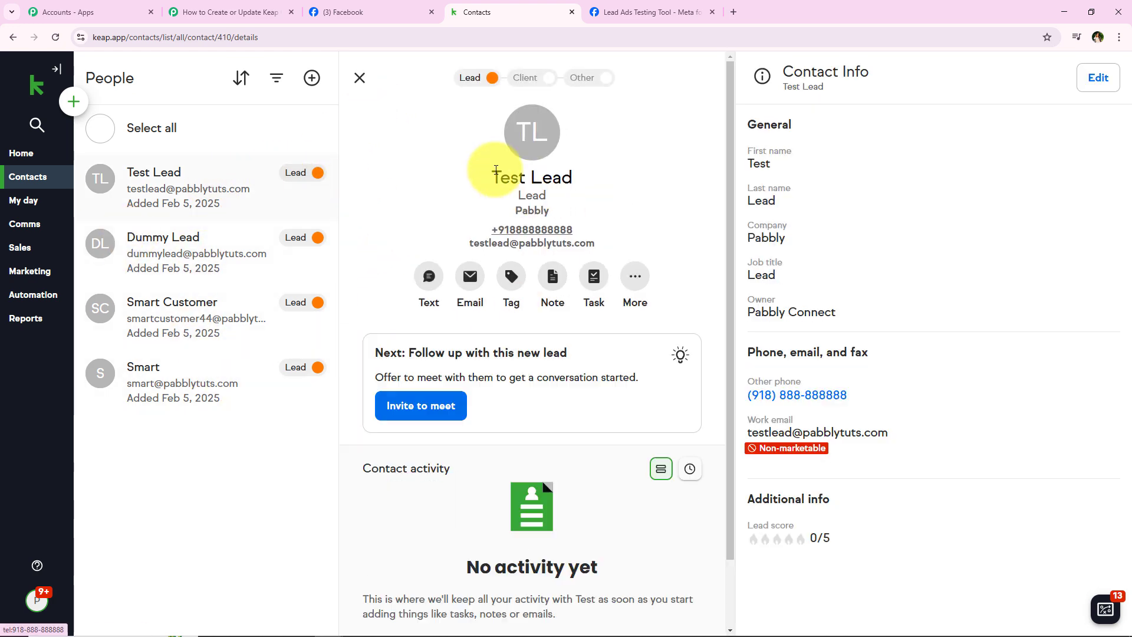
left_click_drag(493, 176, 623, 180)
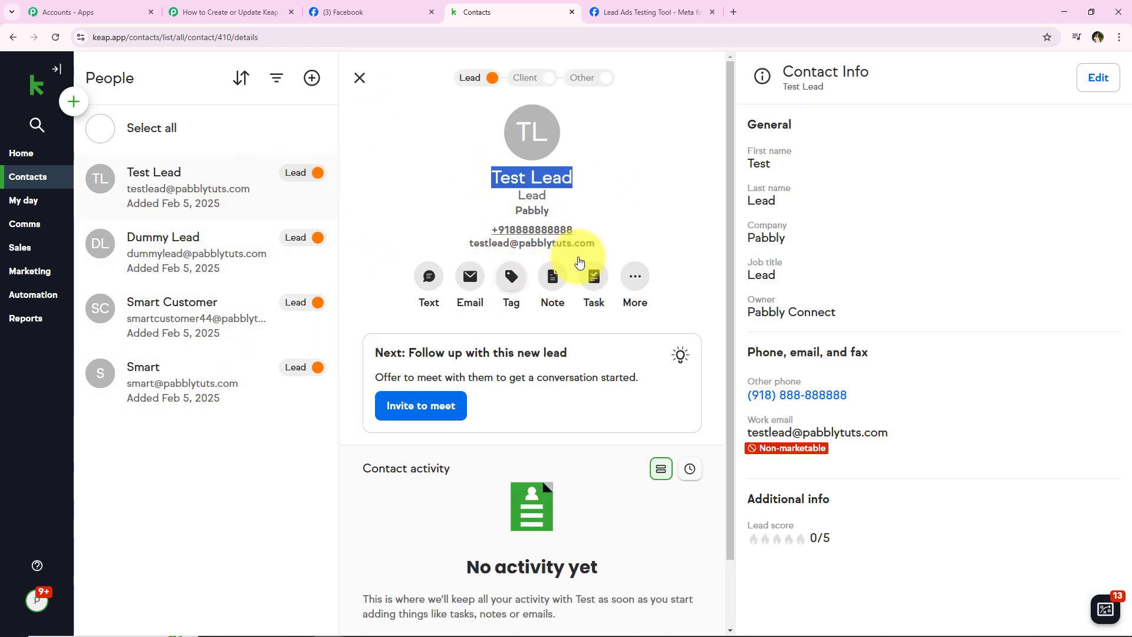
left_click(641, 200)
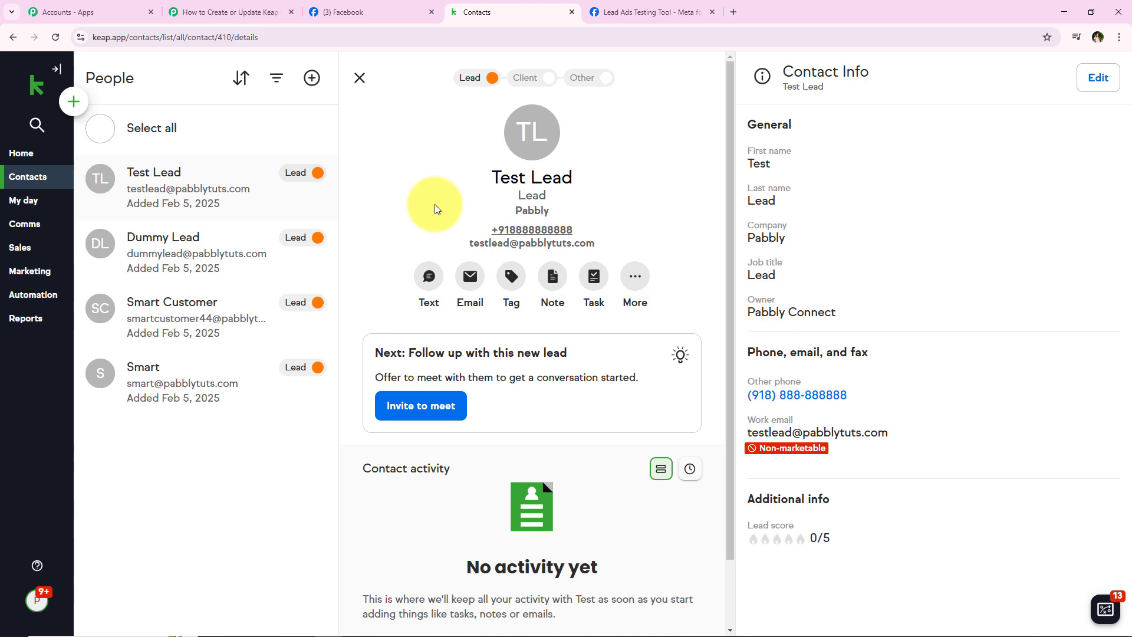
left_click(182, 12)
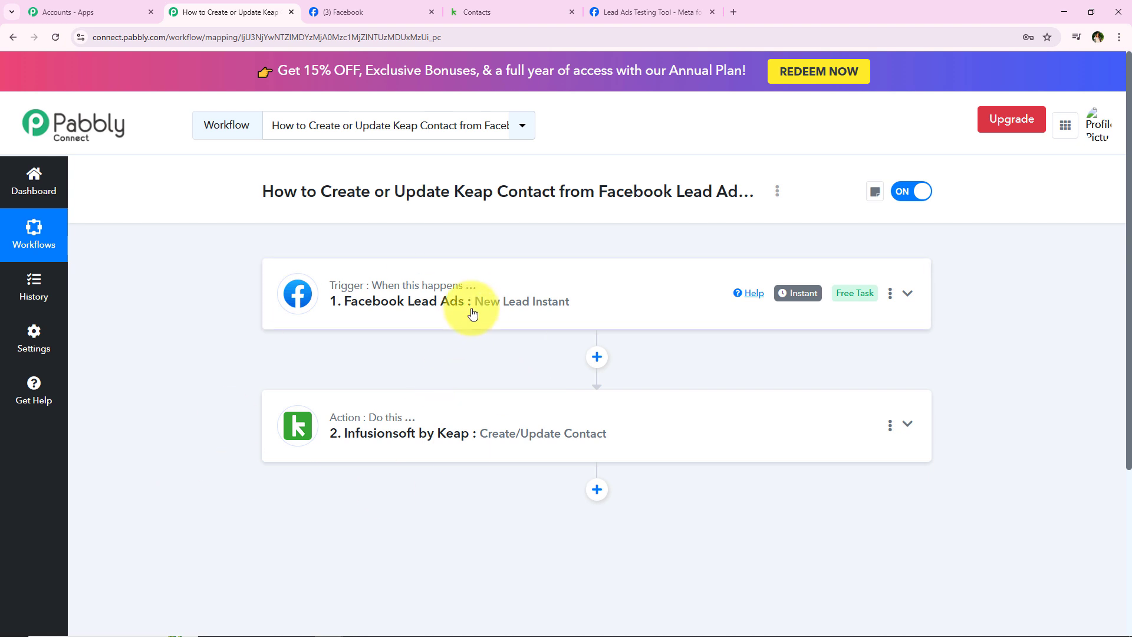
left_click_drag(473, 306, 346, 308)
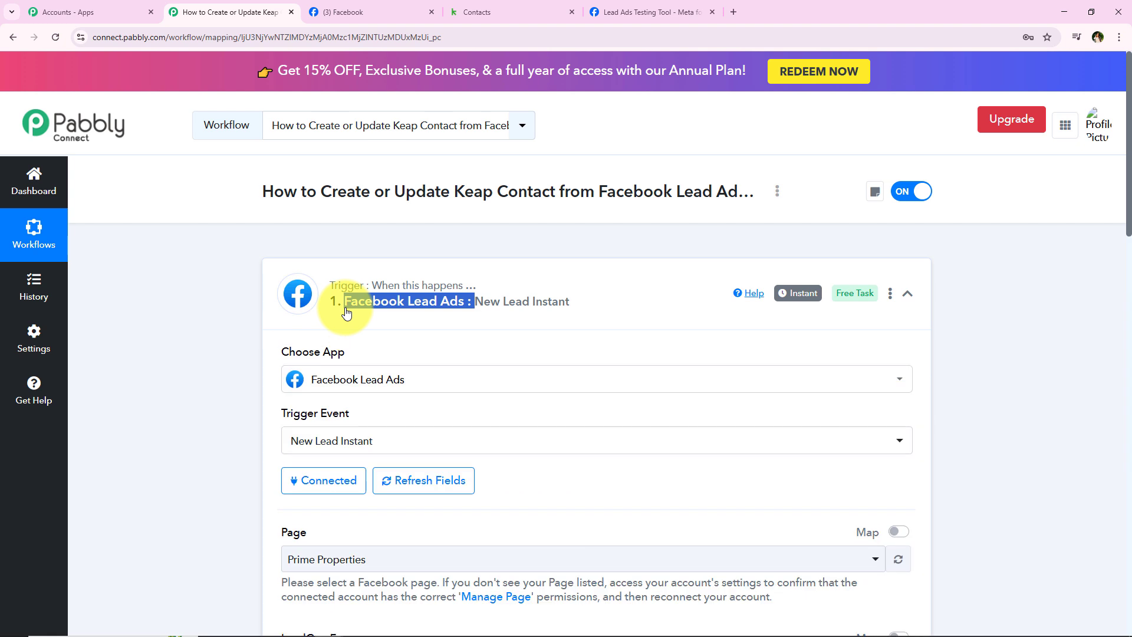
left_click(346, 308)
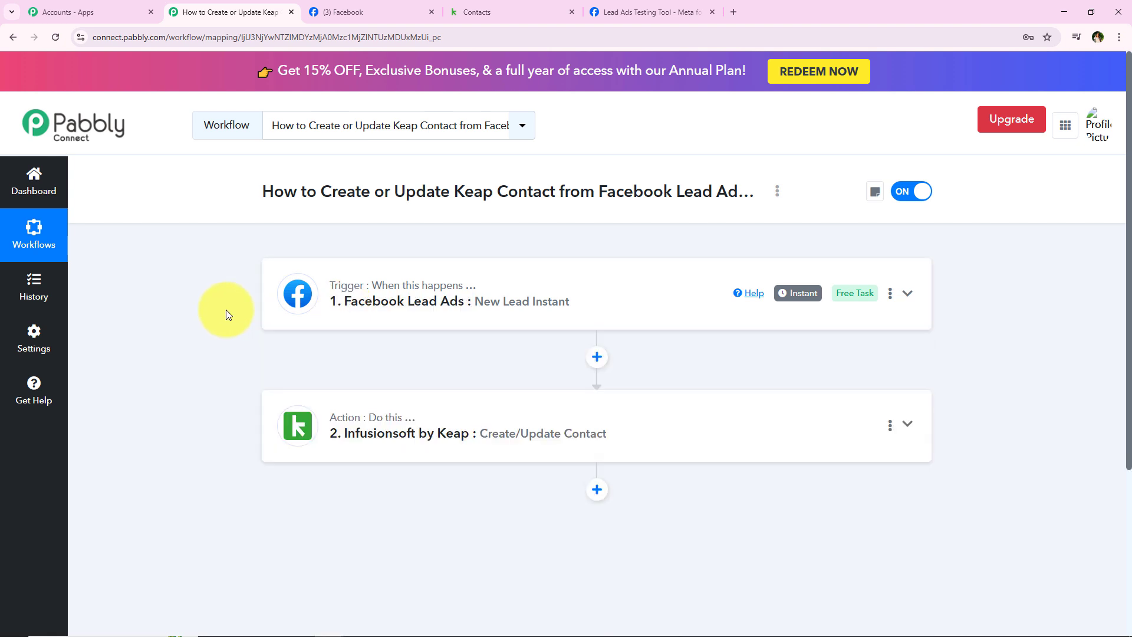